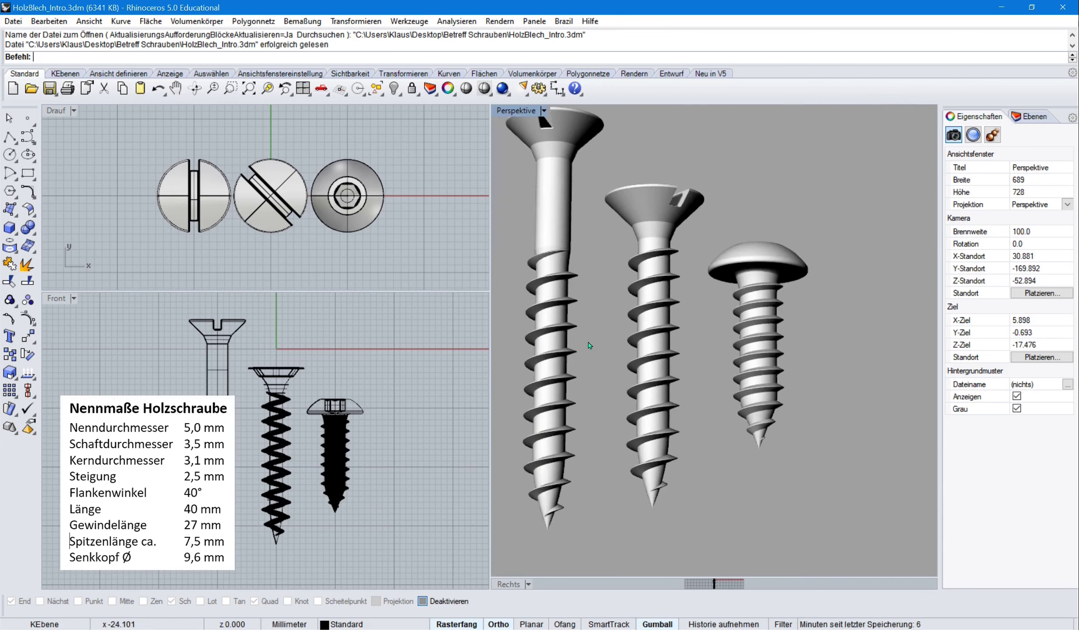
- Examine the command macro assigned to F4 in the keyboard options, keeping the existing assignment
right_click_drag(591, 345, 671, 367)
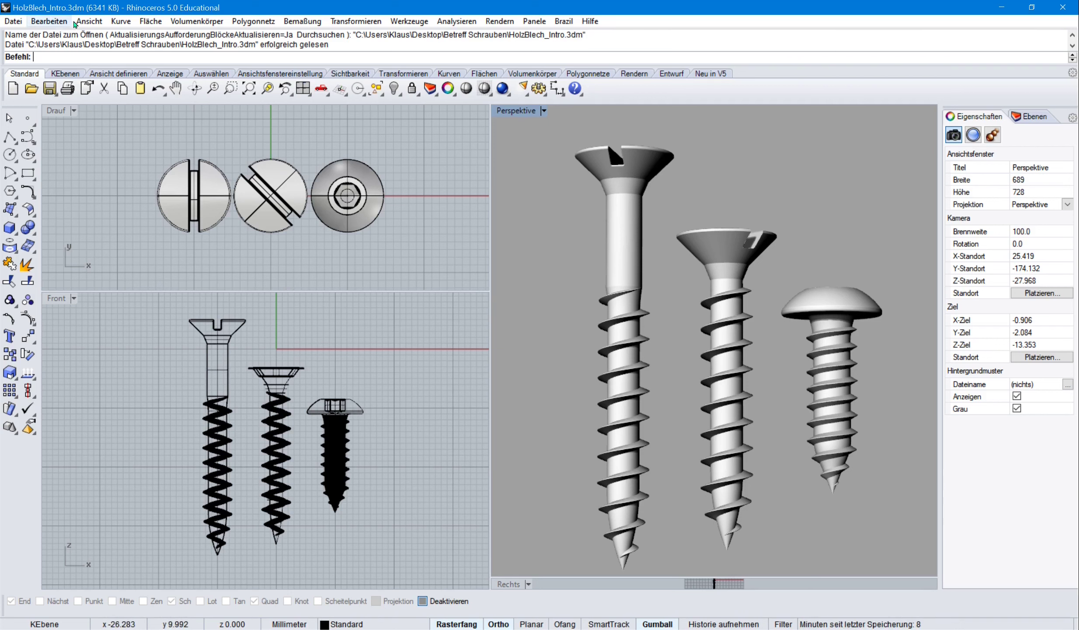
left_click(87, 22)
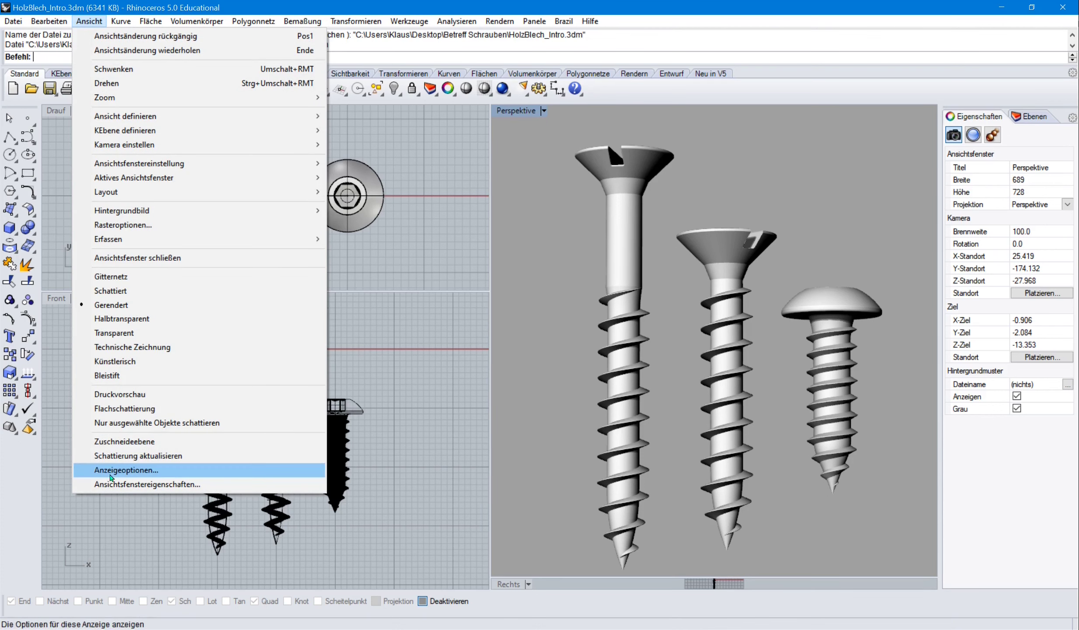
left_click(110, 470)
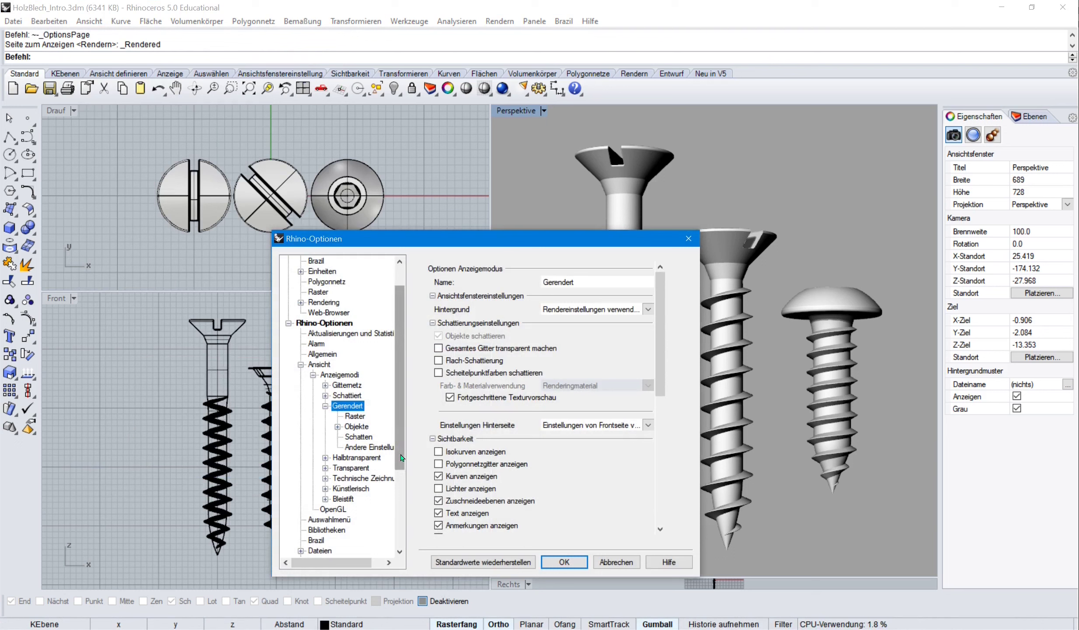
left_click_drag(400, 454, 399, 531)
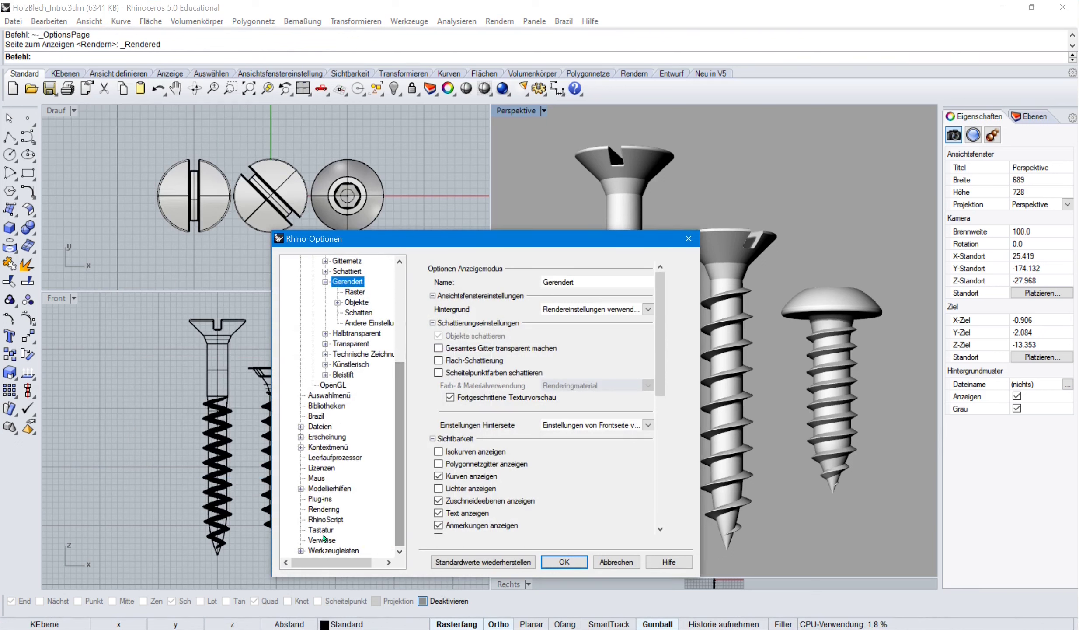
left_click(317, 528)
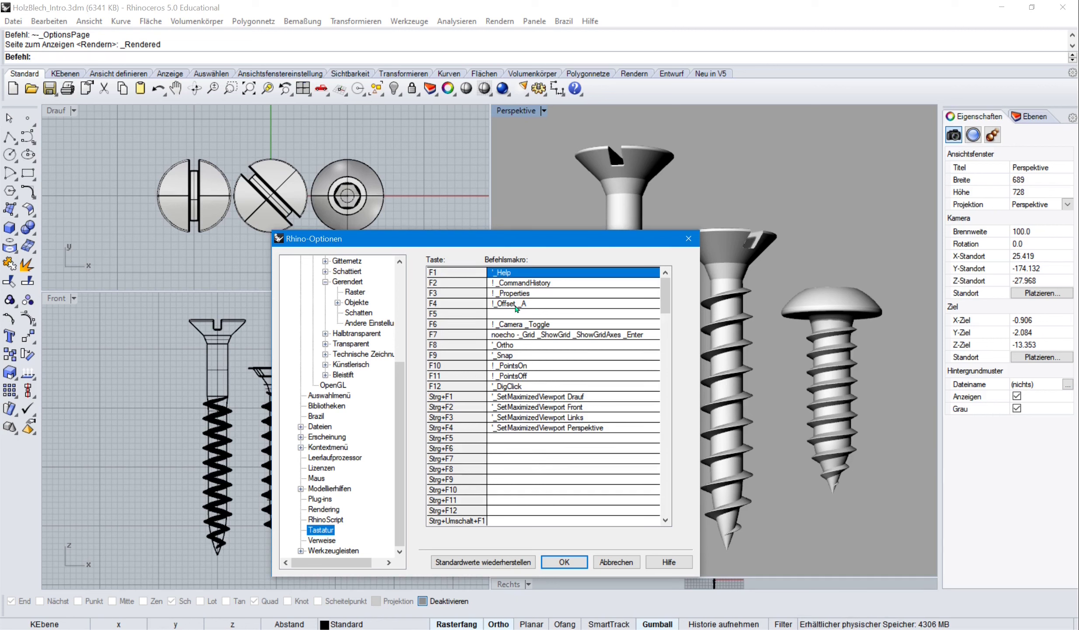
left_click(517, 308)
left_click(515, 305)
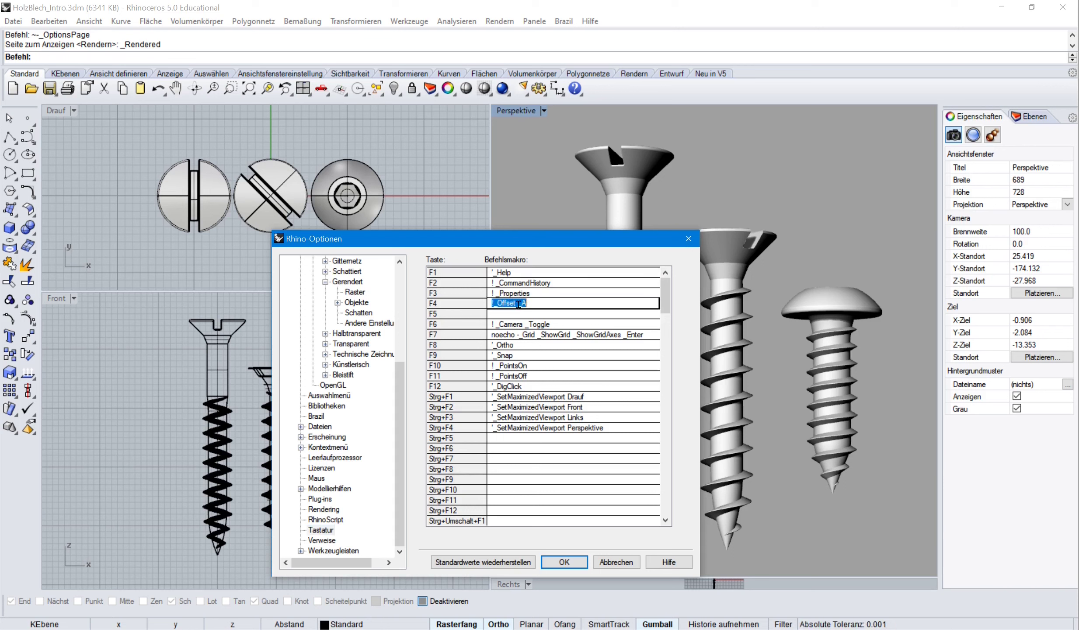
left_click(526, 306)
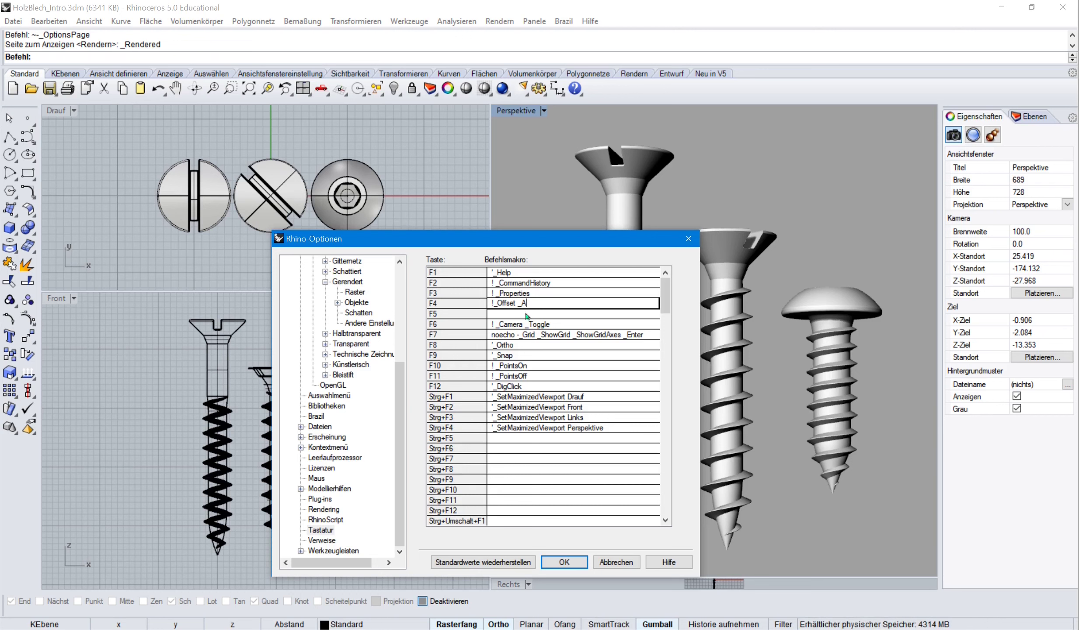
left_click(561, 560)
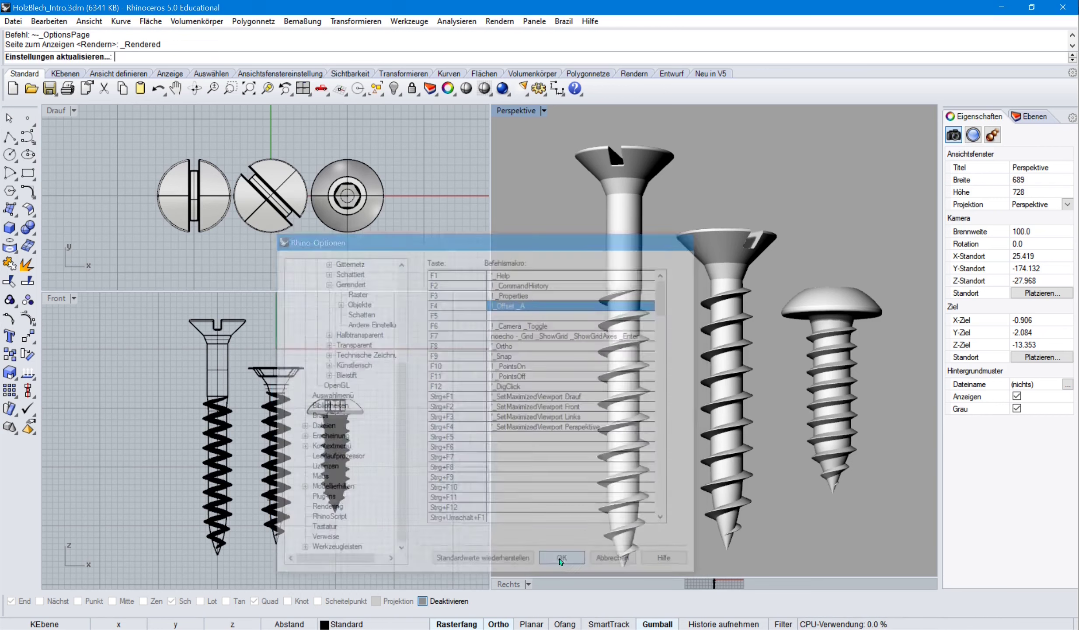
- Hide the Muster layer
left_click(1032, 116)
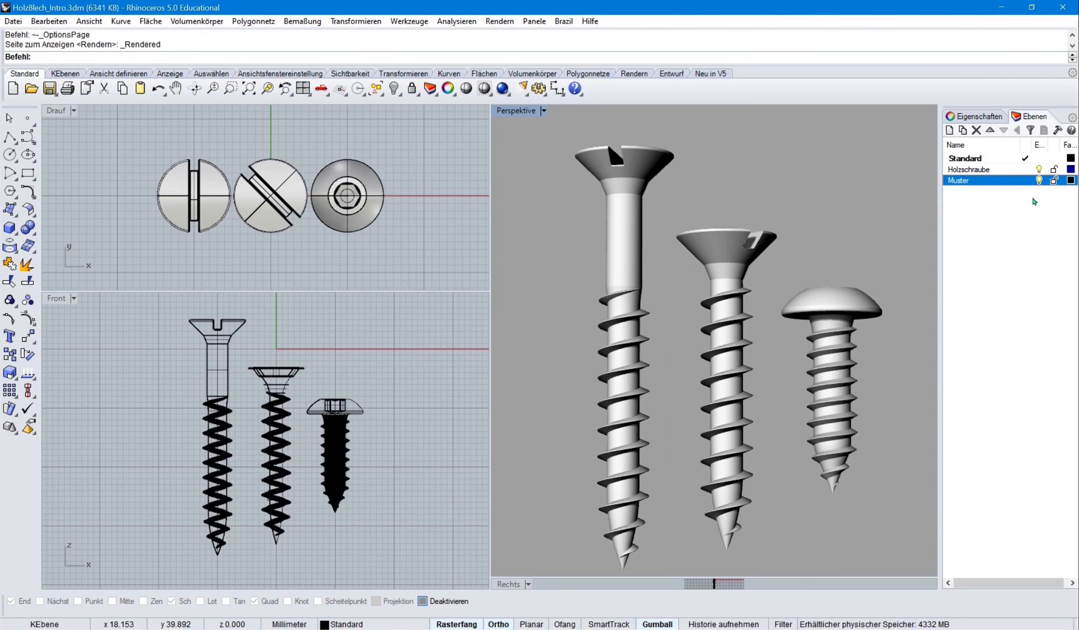
left_click(1040, 180)
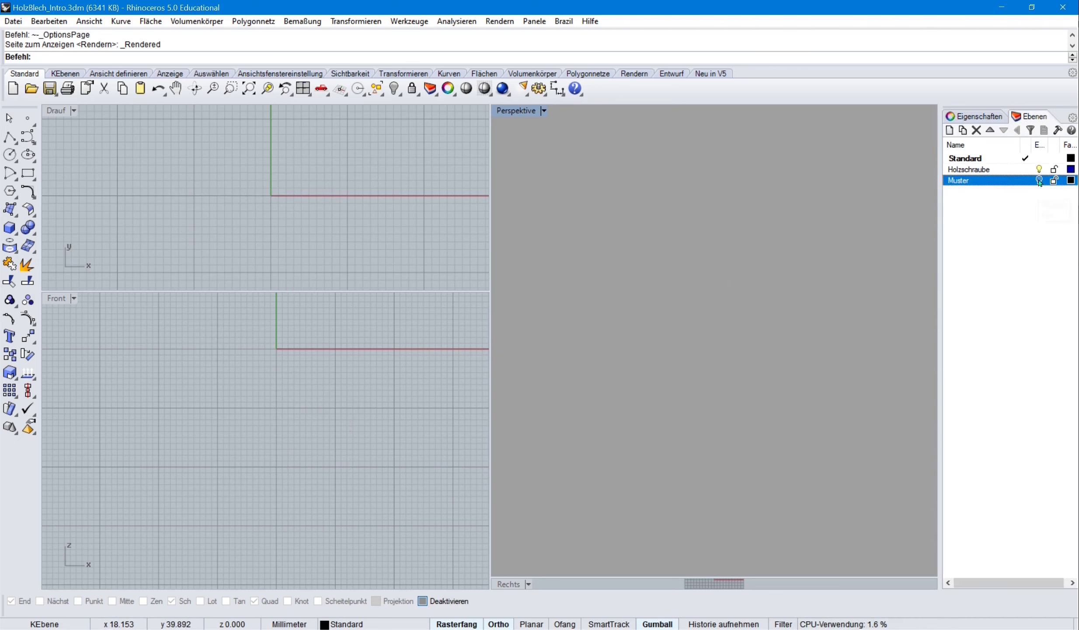
- Draw an open zigzag test polyline with four segments in the Front view
left_click(9, 137)
left_click(117, 384)
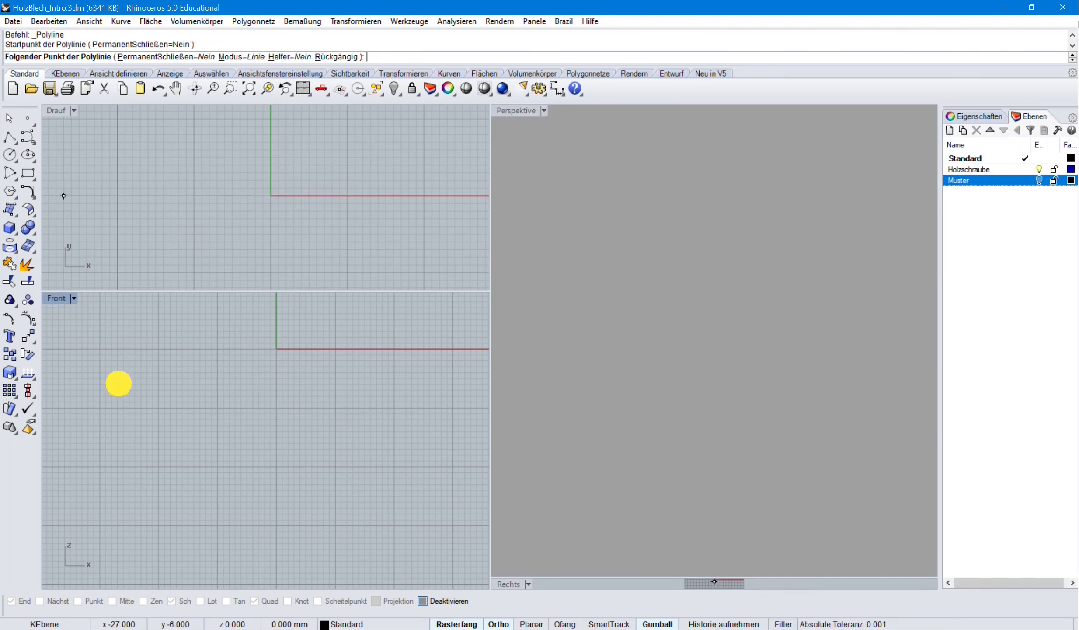
left_click(250, 461)
left_click(288, 423)
left_click(361, 465)
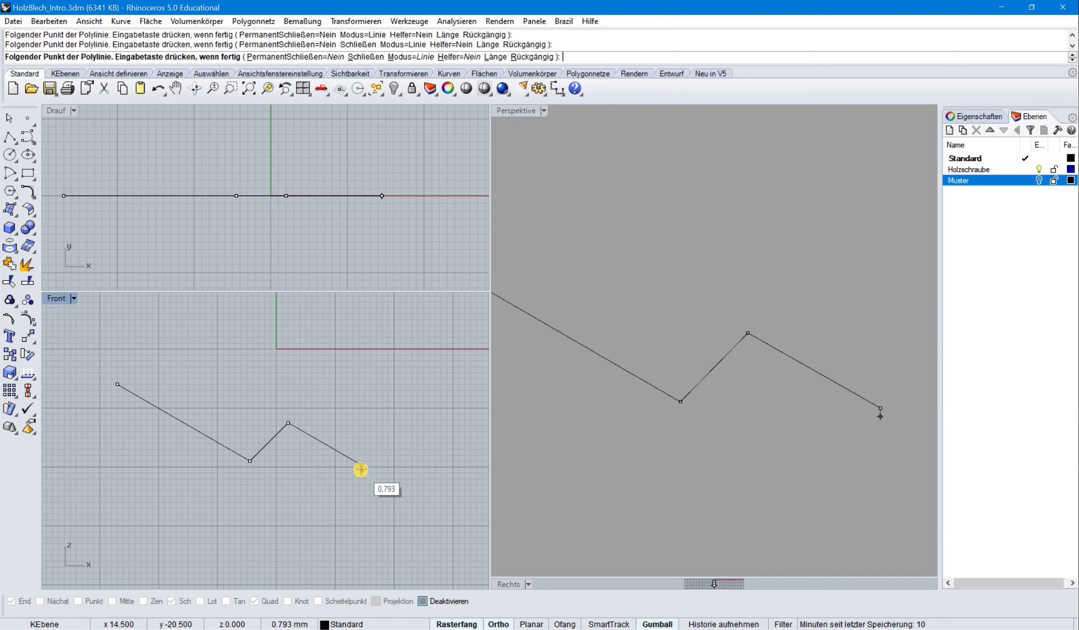
left_click(327, 505)
right_click(326, 501)
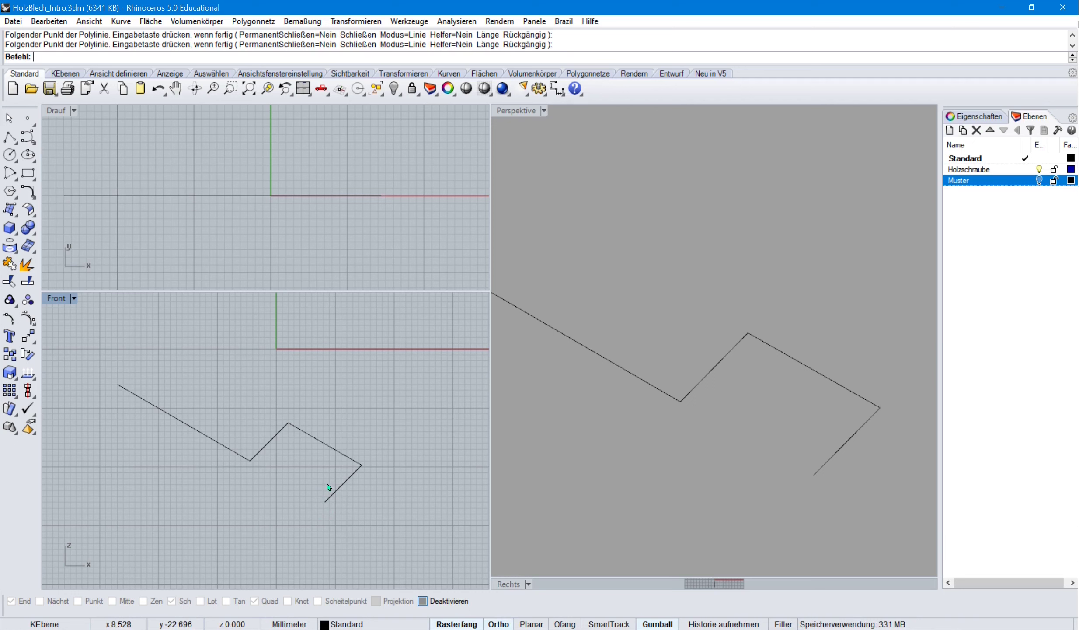
- Offset the zigzag polyline toward its lower side, entering a distance of 5 and then picking 3.53553 with two points
type("o")
key("Return")
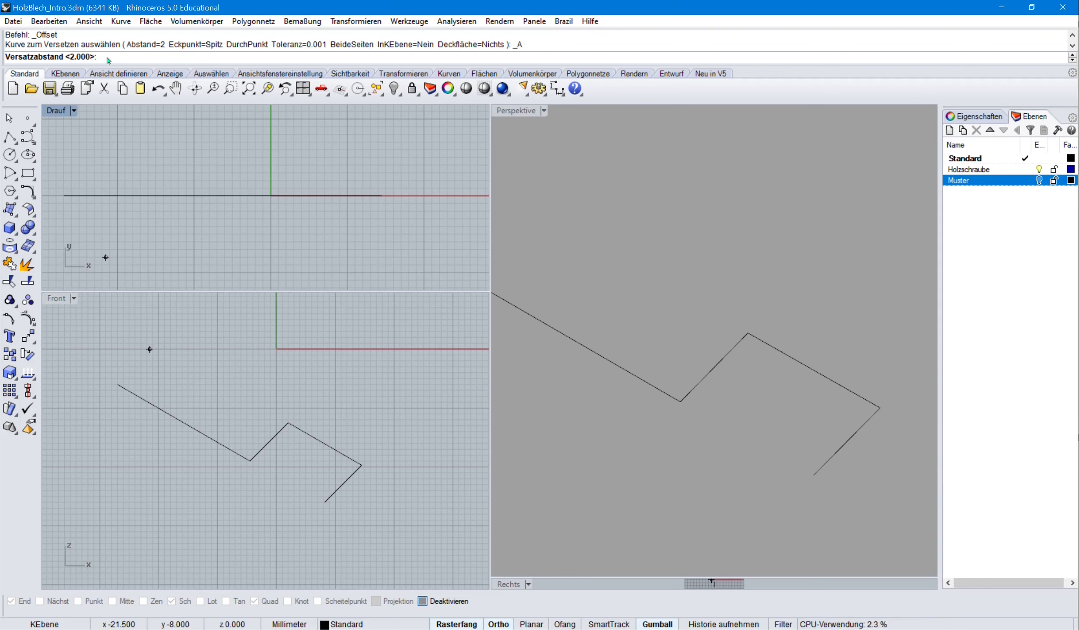
type("5")
key("Return")
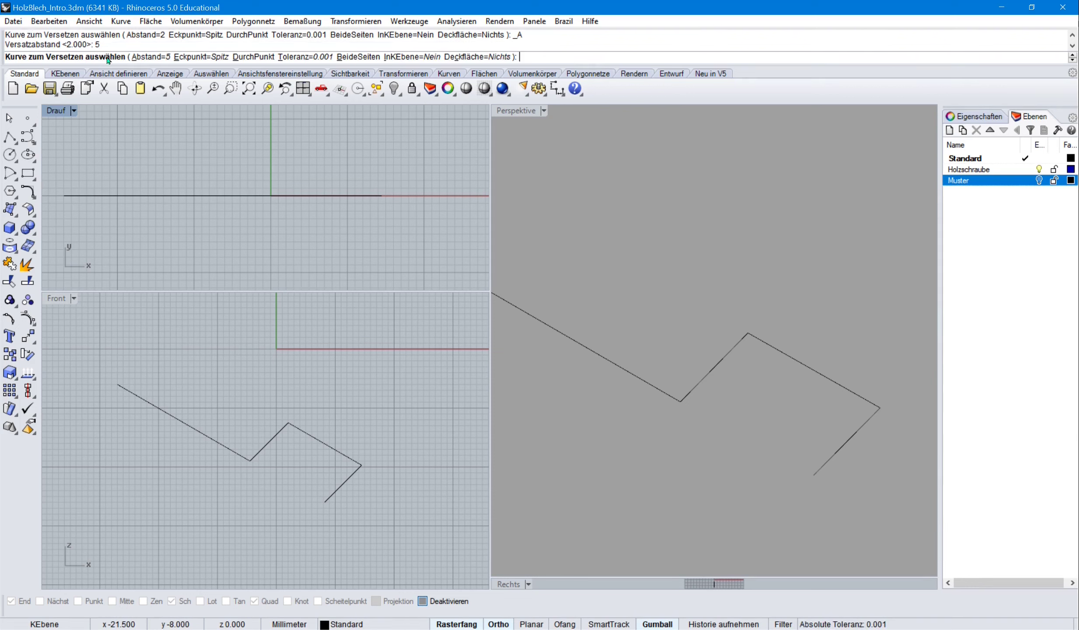
left_click(147, 402)
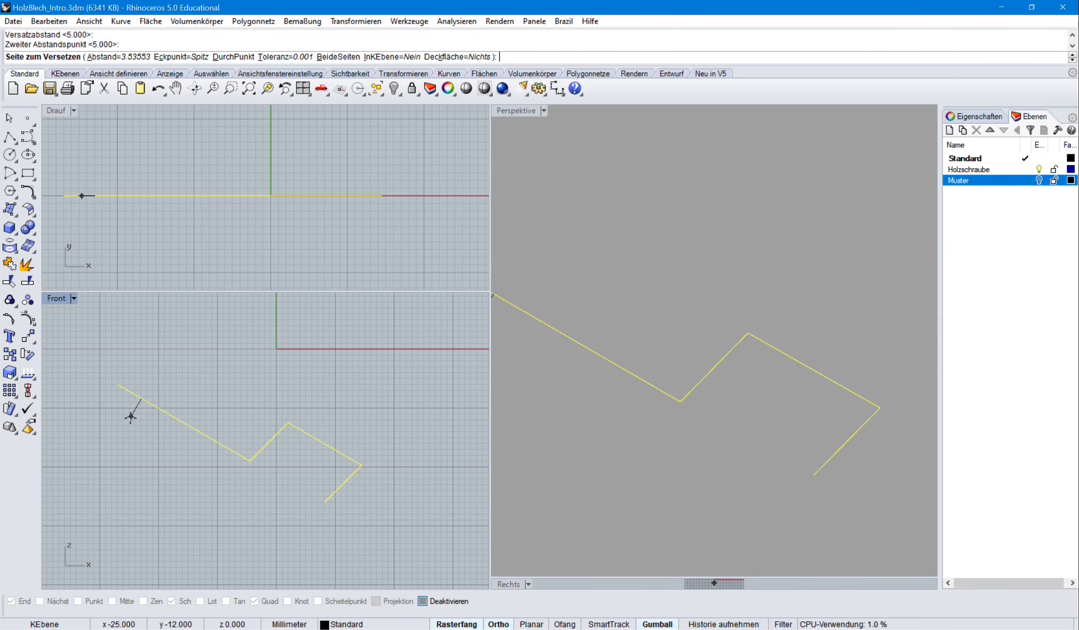
left_click(169, 437)
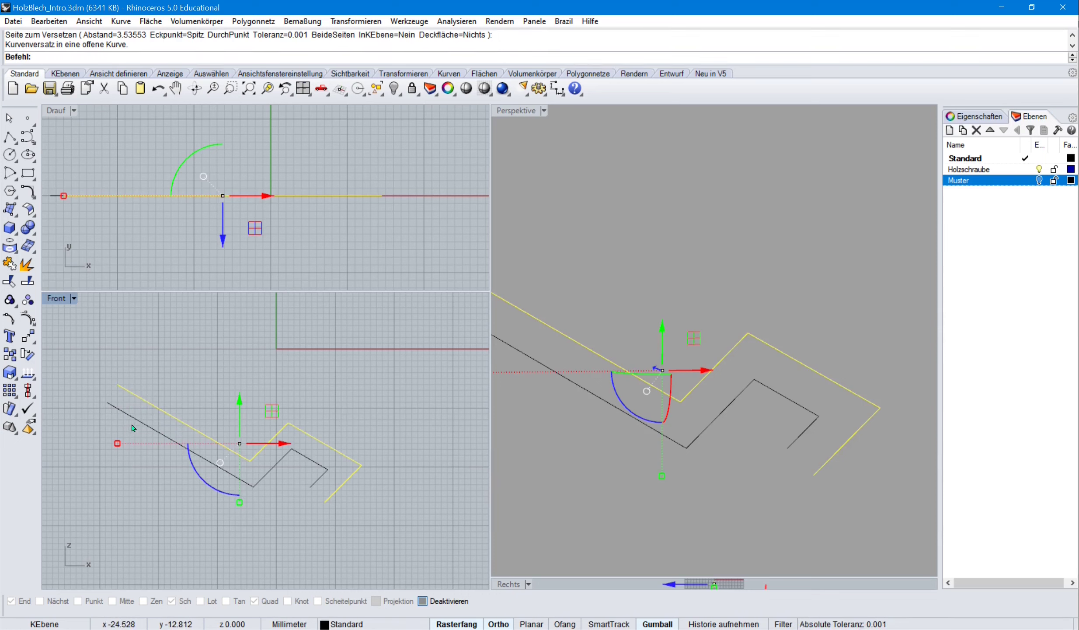
- Delete both test curves, the zigzag polyline and its offset copy
left_click(297, 503)
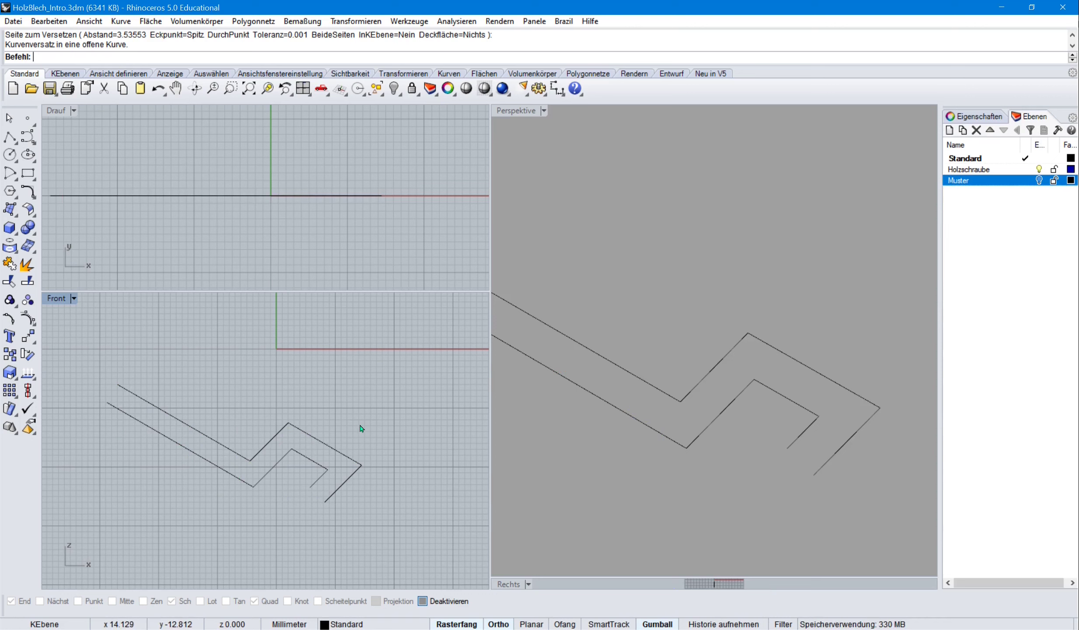
left_click_drag(359, 424, 201, 508)
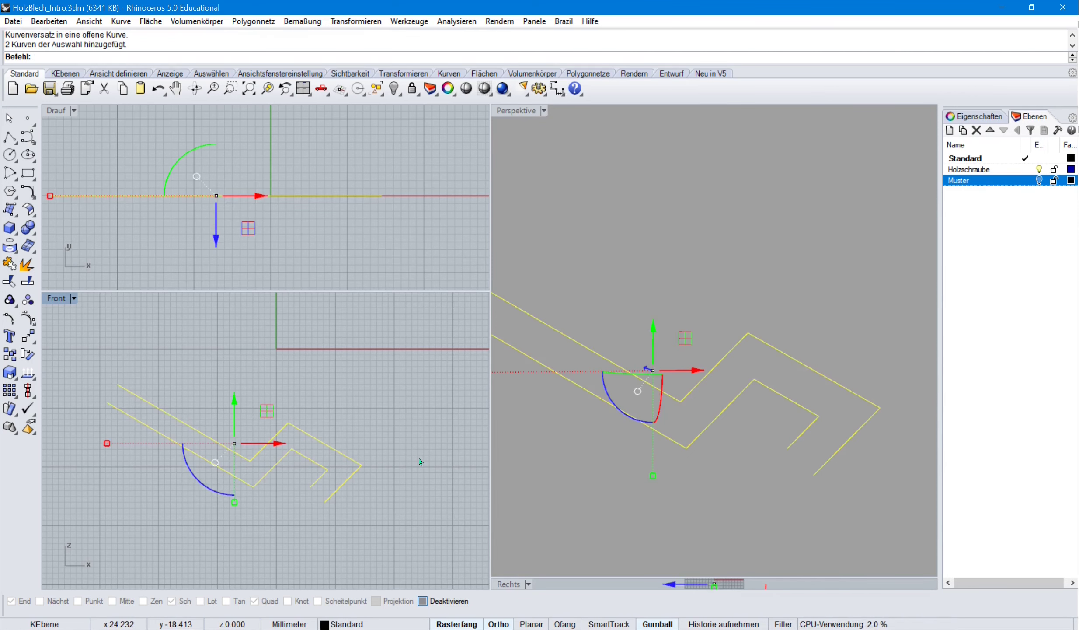
key("Delete")
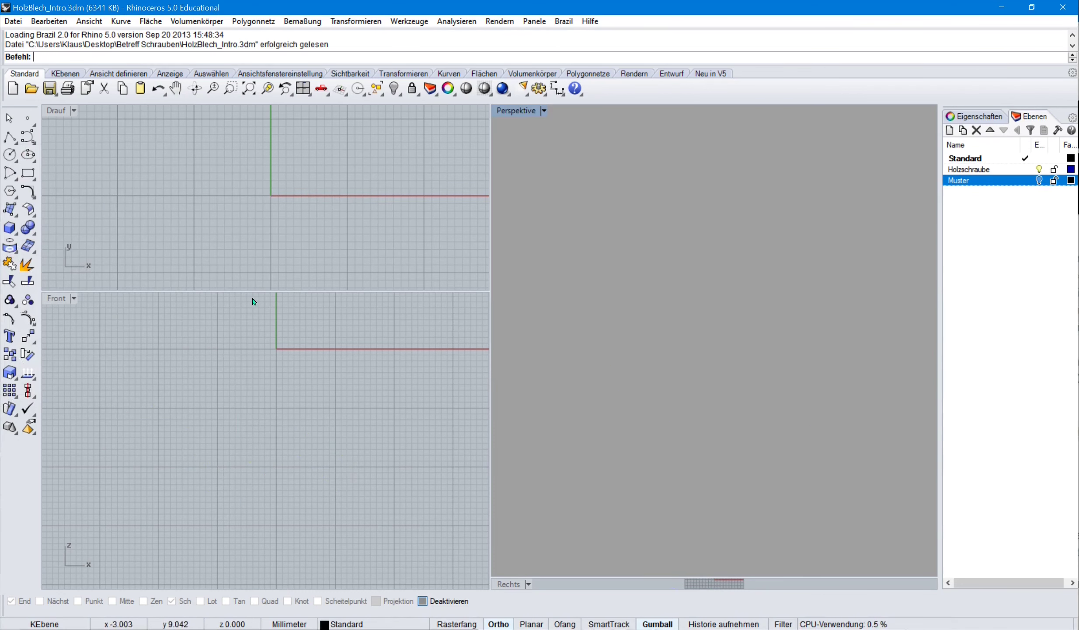
- Maximize the Front view, turn on grid snap and draw a horizontal line about 20 mm long centred on the origin
double_click(58, 299)
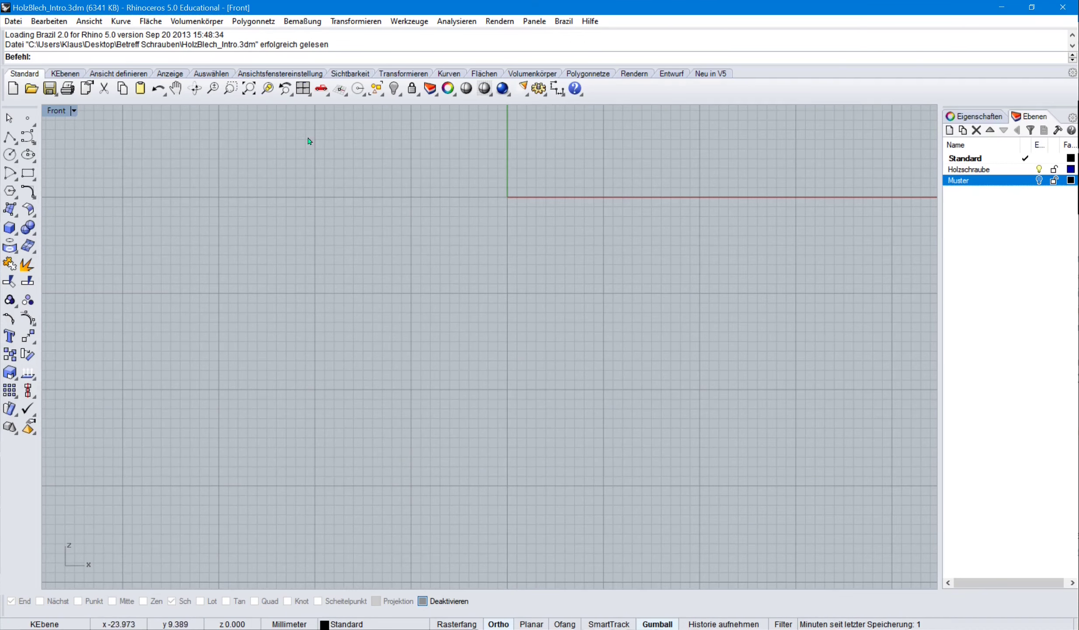
left_click(19, 143)
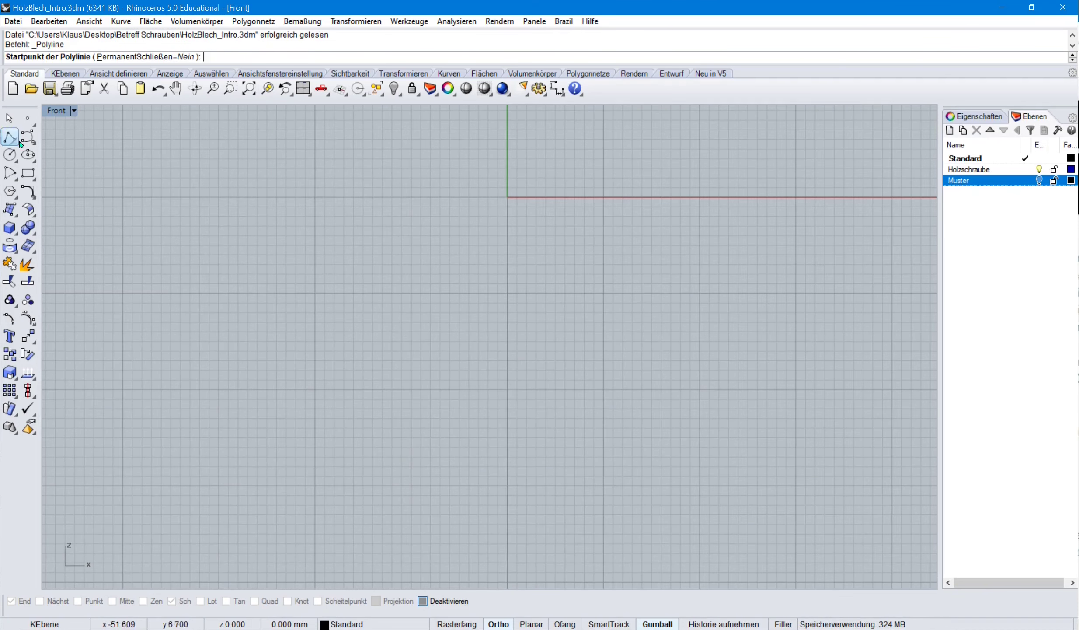
key("F9")
left_click(411, 197)
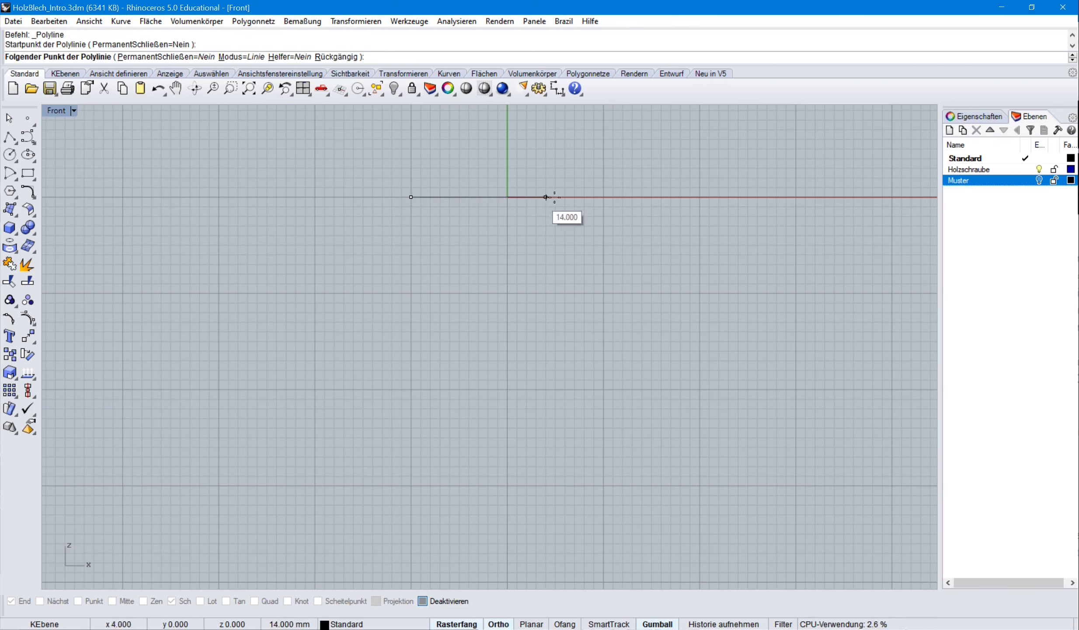
left_click(602, 197)
key("Return")
- Draw a vertical centre line about 47 mm long through the origin, from 3 mm above it down to -44 mm
key("Return")
left_click(507, 168)
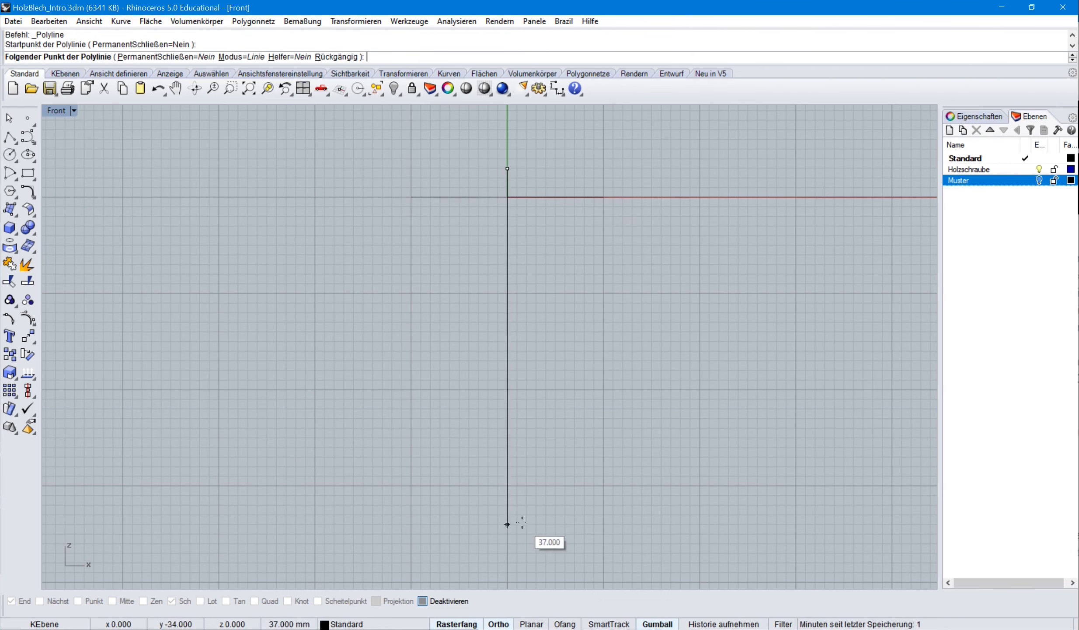
right_click_drag(516, 521, 528, 447)
left_click(521, 539)
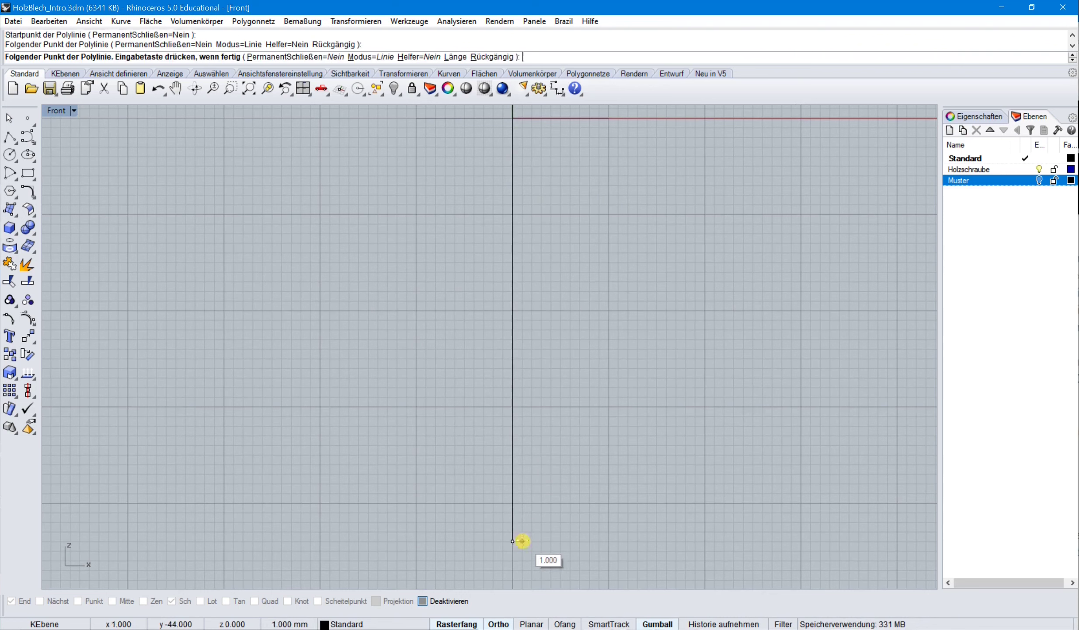
key("Return")
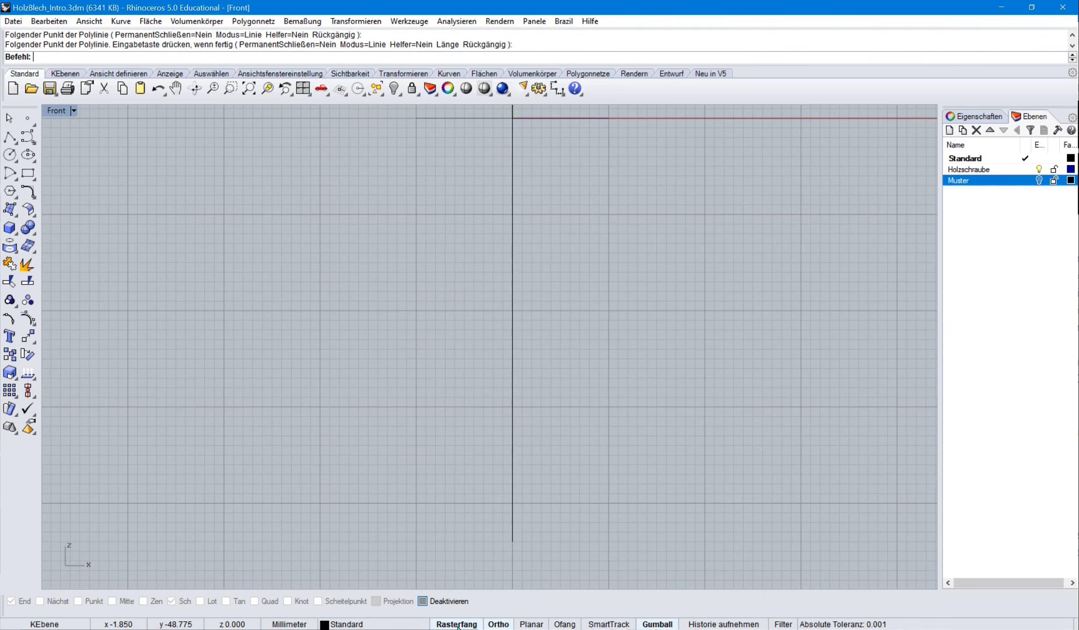
- Check the grid snap spacing and the ortho angle in their settings, accepting both as they are
right_click(458, 627)
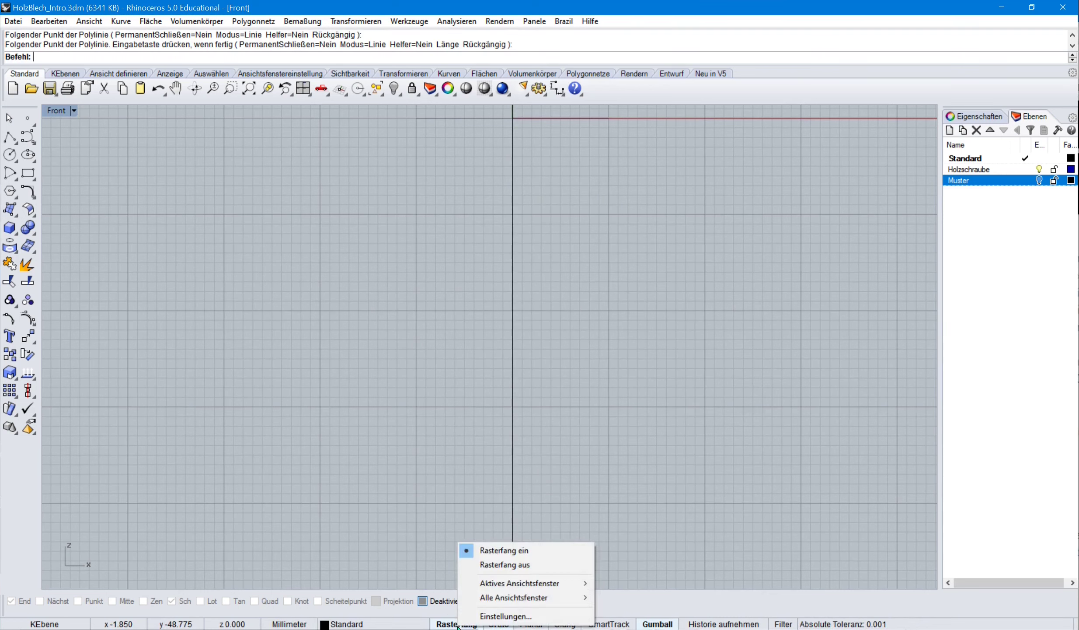
left_click(499, 617)
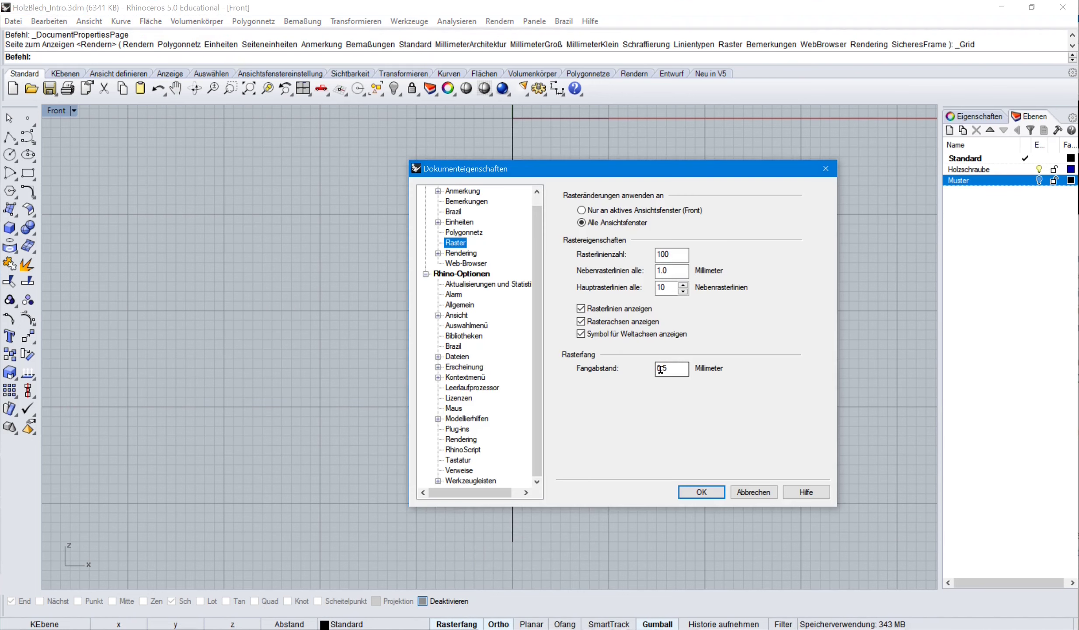
left_click(700, 492)
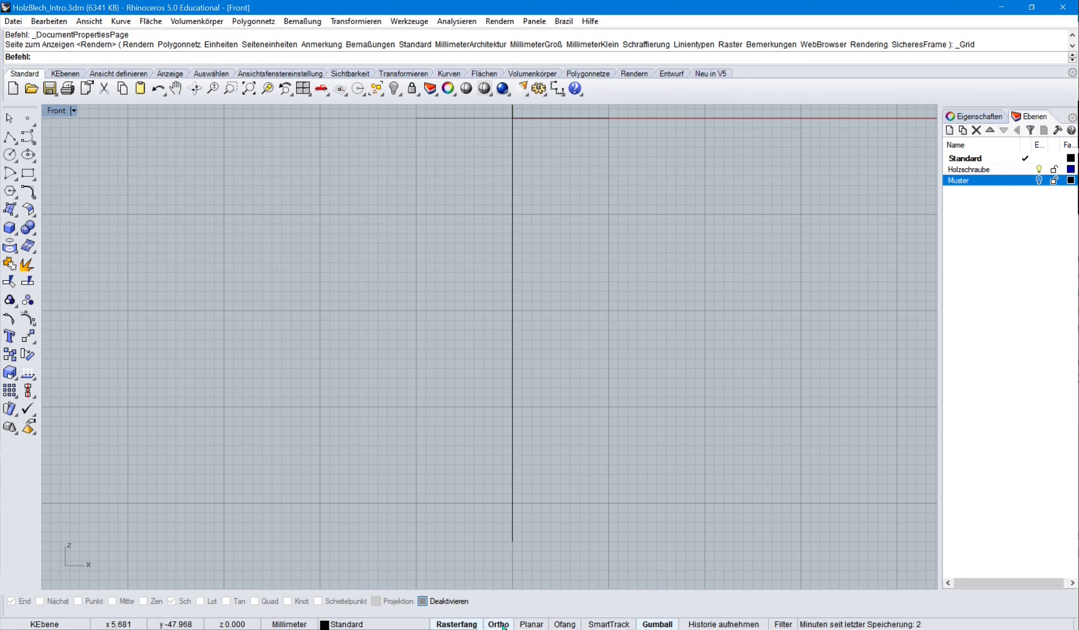
right_click(503, 625)
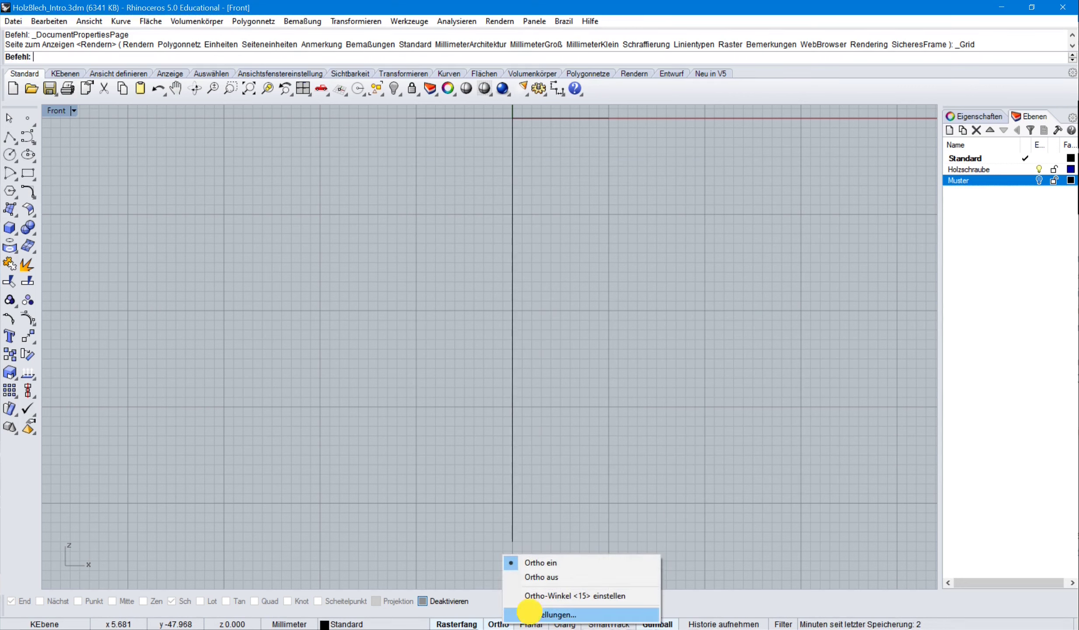
left_click(529, 614)
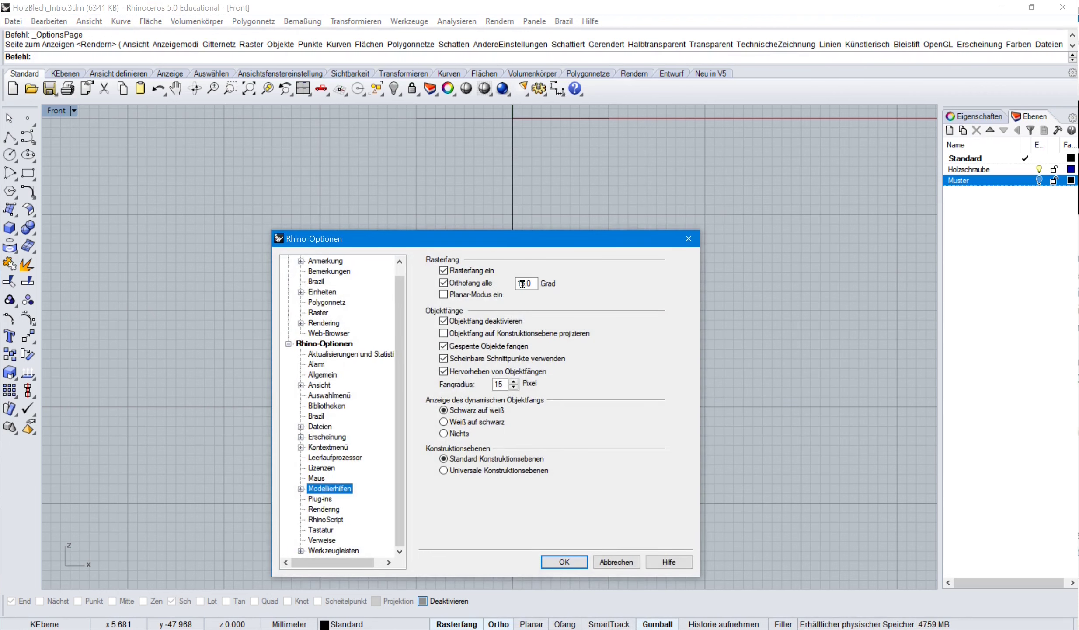
left_click(565, 562)
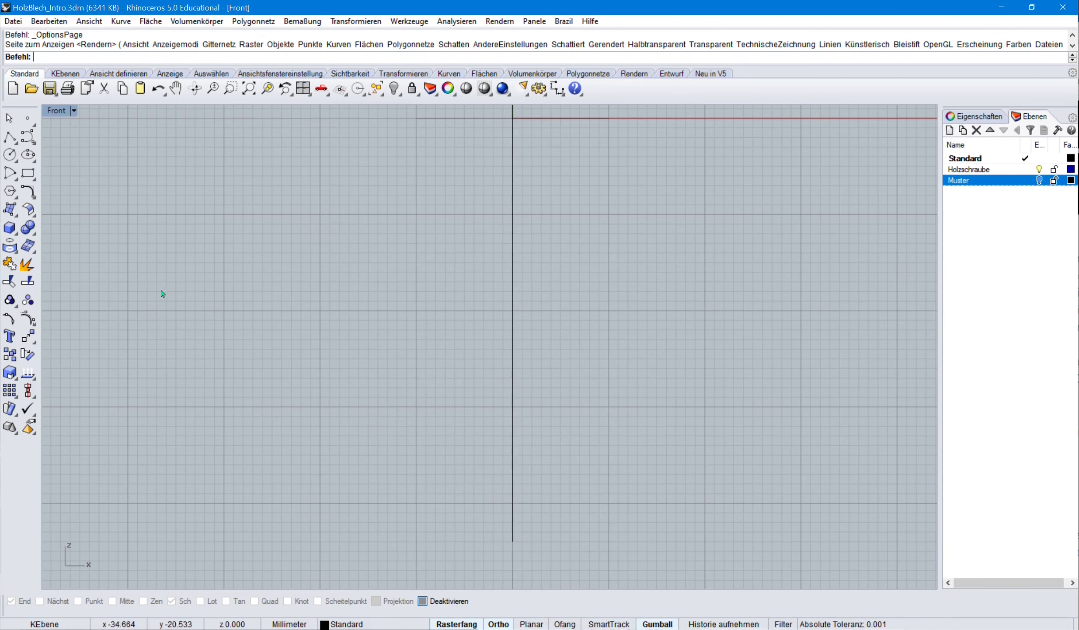
left_click(10, 137)
left_click(224, 310)
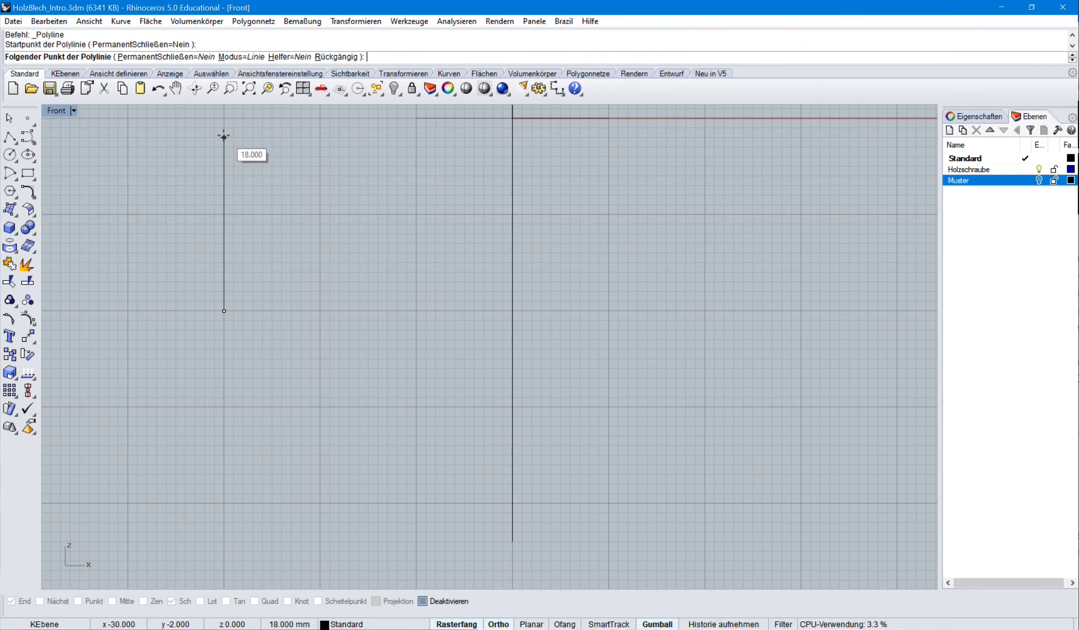
key("Escape")
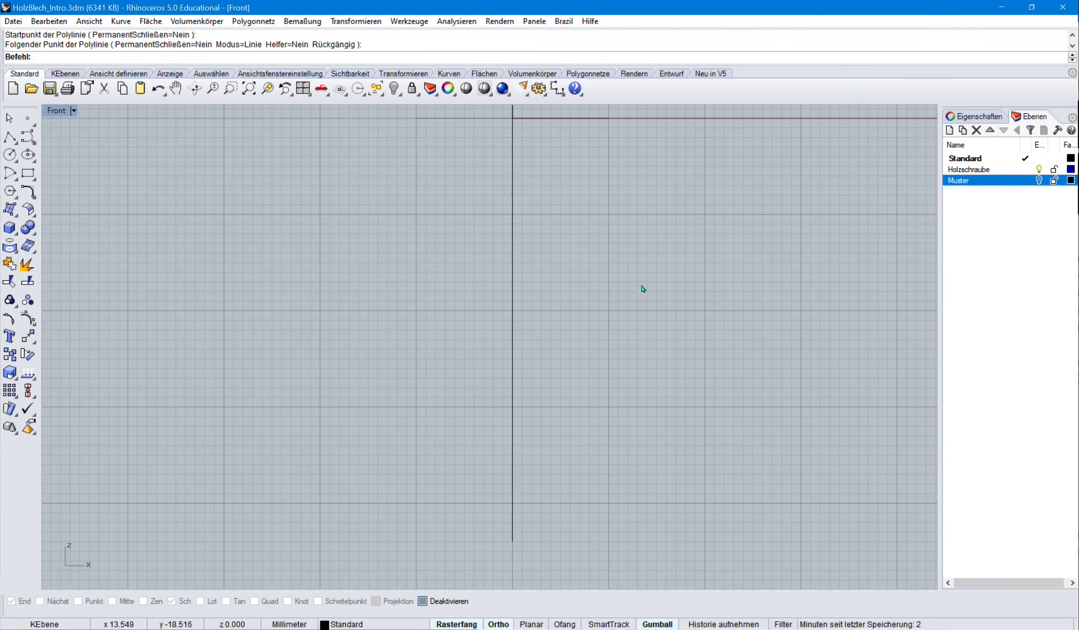
right_click_drag(640, 286, 579, 297)
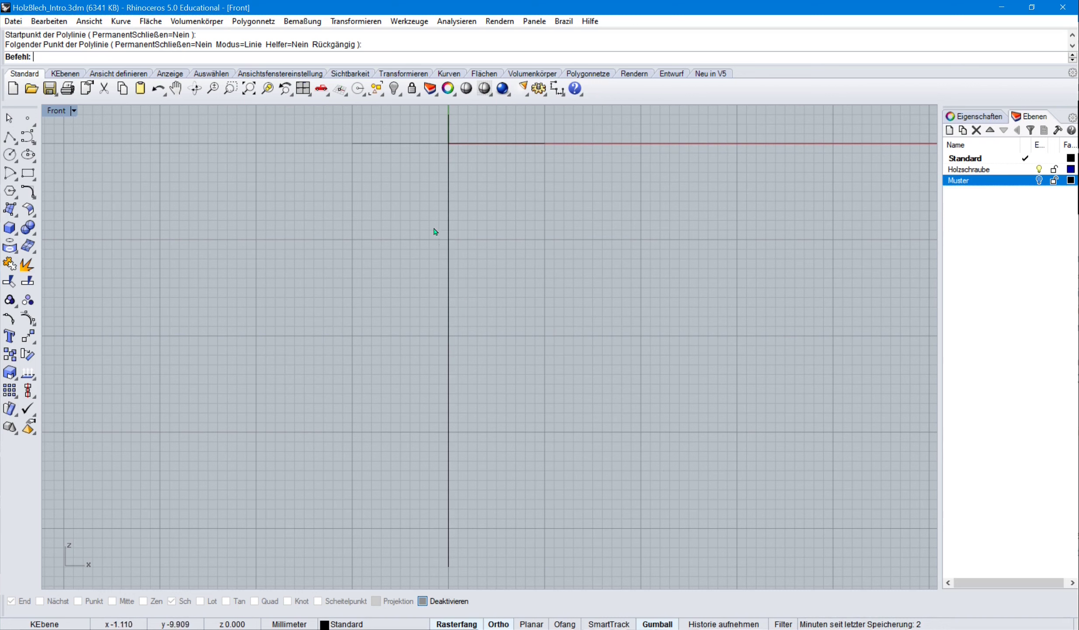
- Offset the horizontal line through the origin 0.3 mm downward
left_click(412, 145)
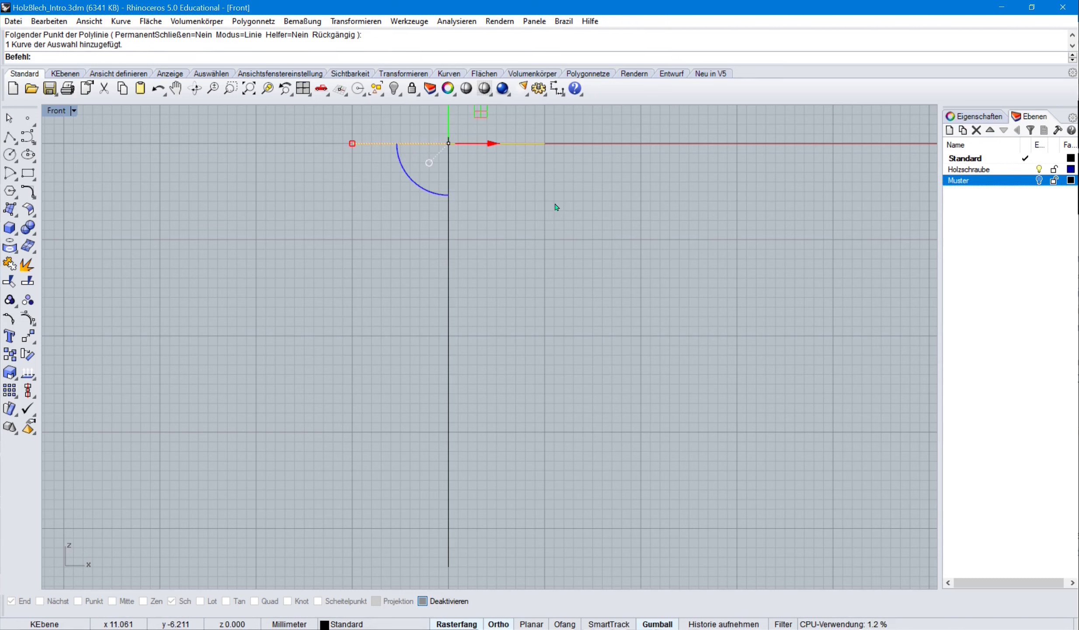
key("ctrl+shift+o")
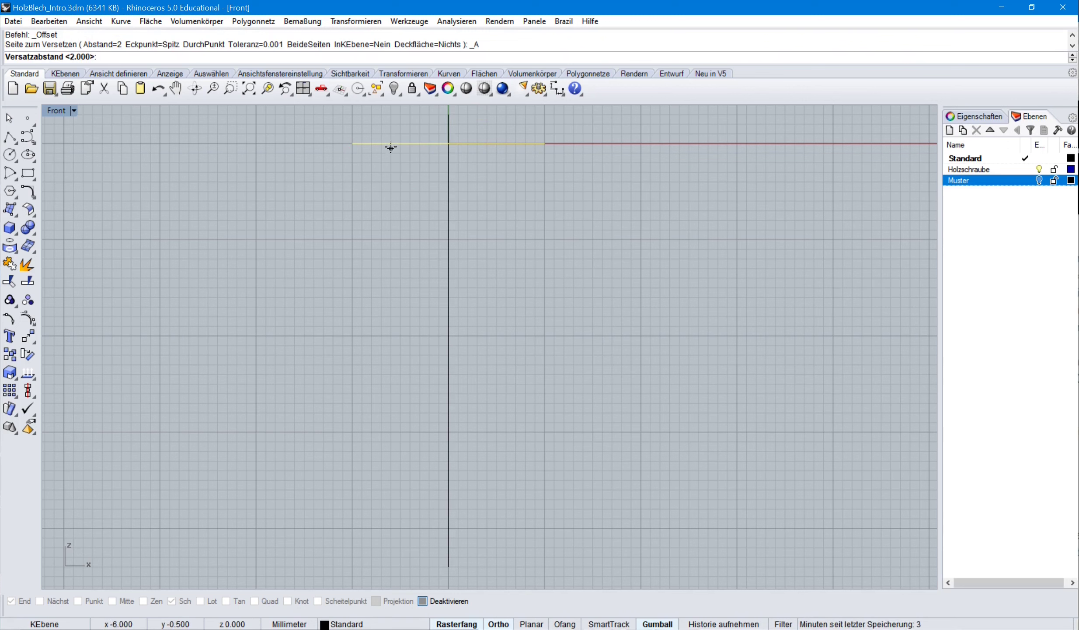
type("0.3")
key("Return")
left_click(420, 177)
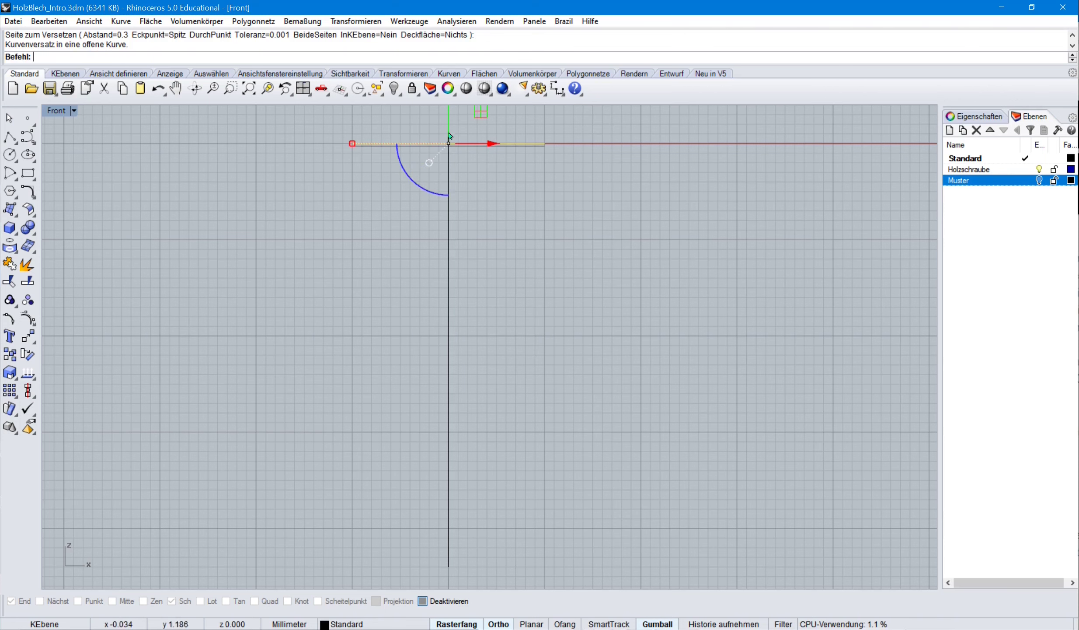
- Offset the vertical centre line 4.8 mm toward the negative X side to mark the screw head's radius
scroll(443, 133, "up", 1)
scroll(443, 133, "up", 3)
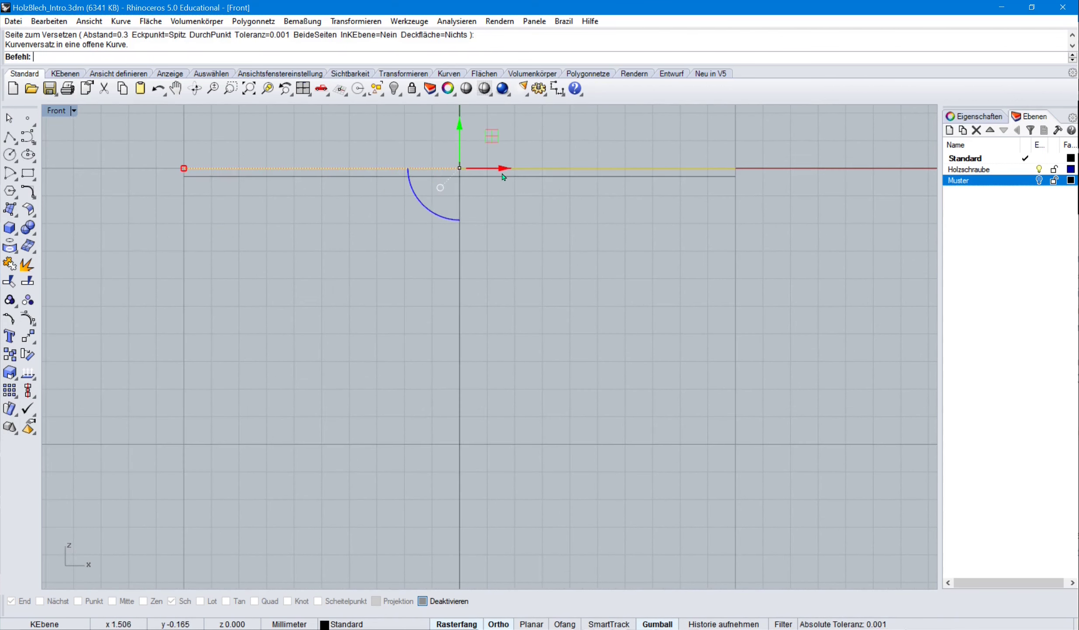
scroll(492, 256, "down", 1)
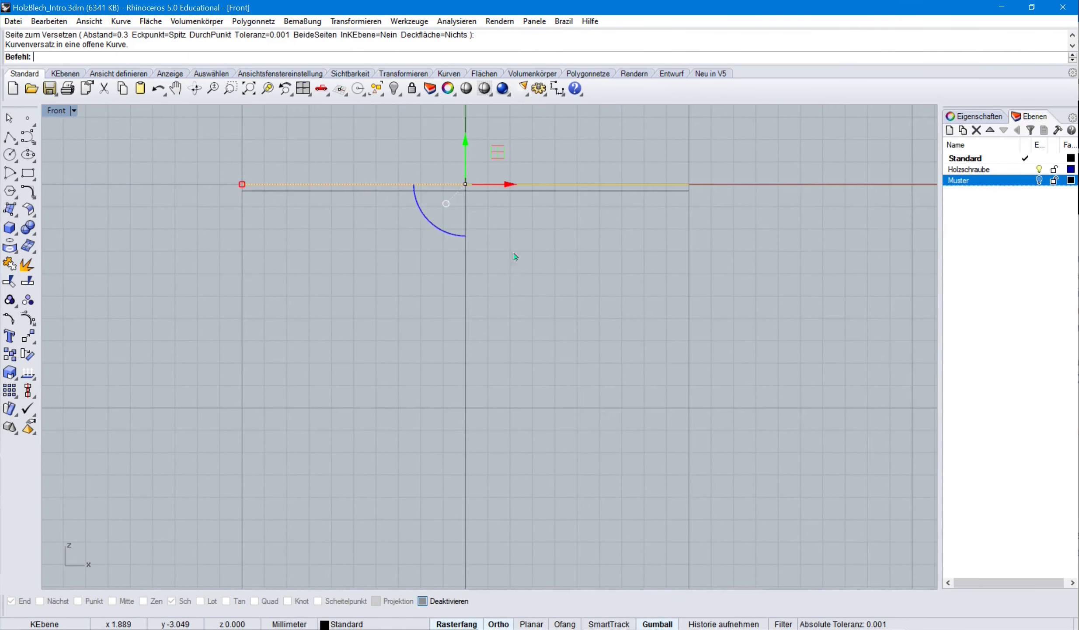
right_click_drag(515, 256, 429, 256)
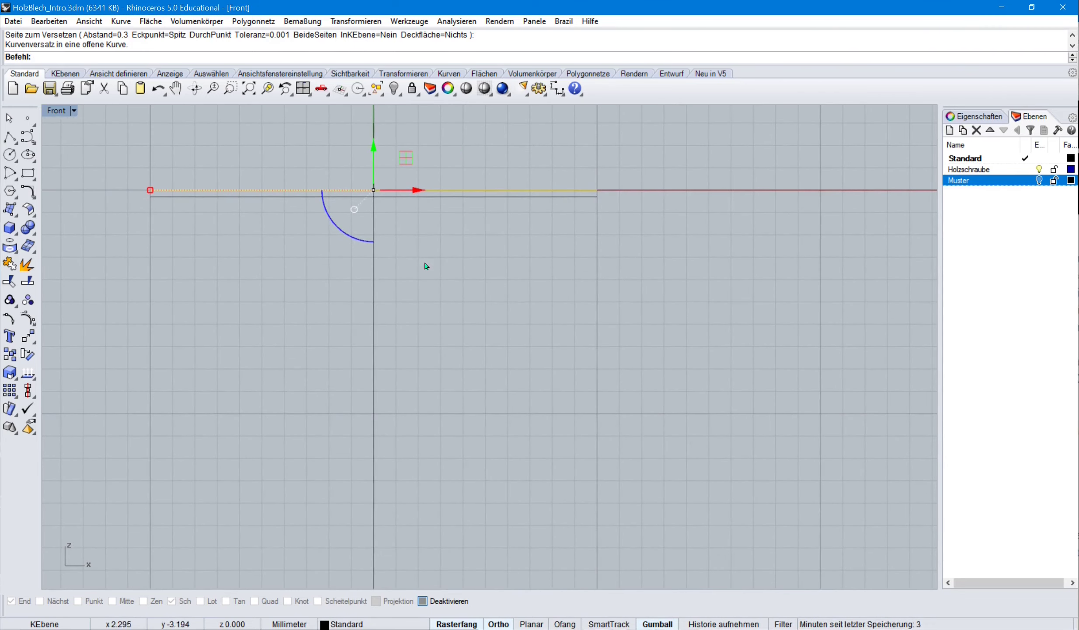
scroll(429, 332, "down", 2)
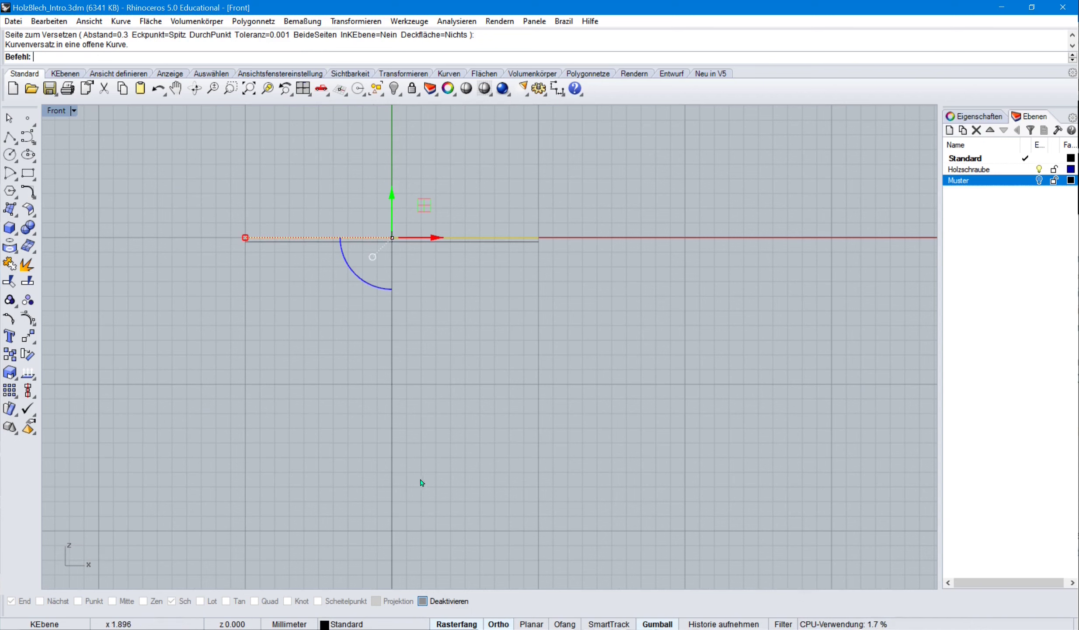
left_click(393, 427)
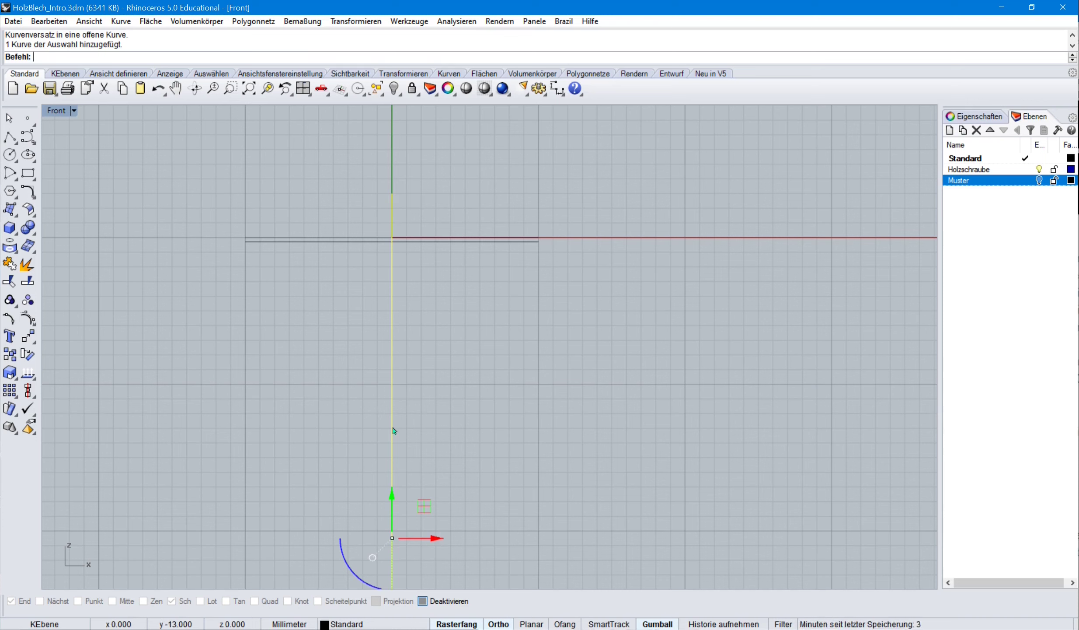
key("Return")
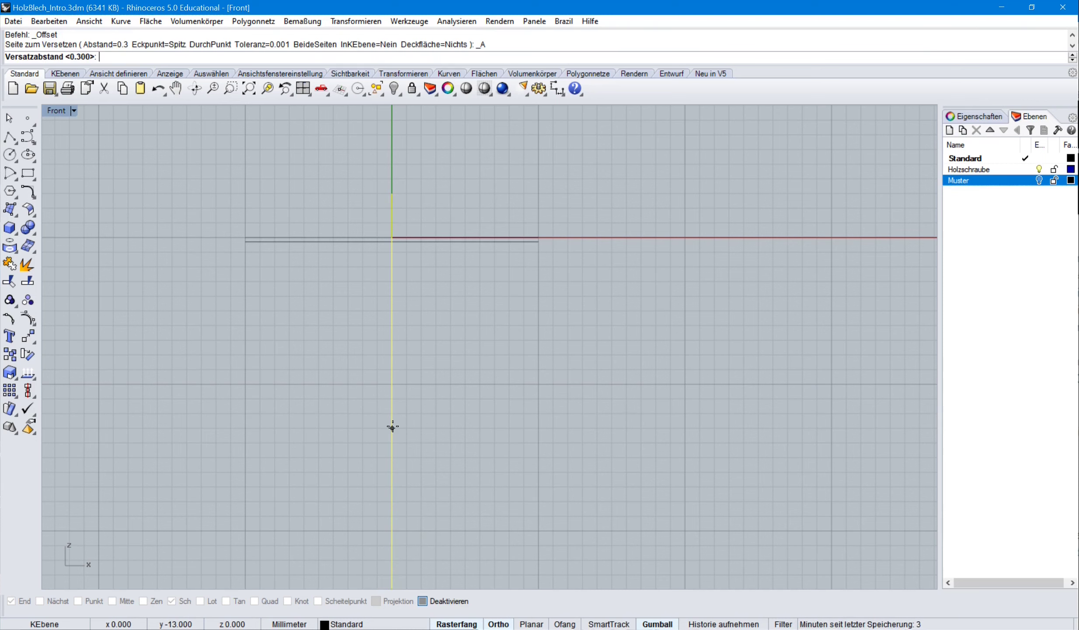
type("4.8")
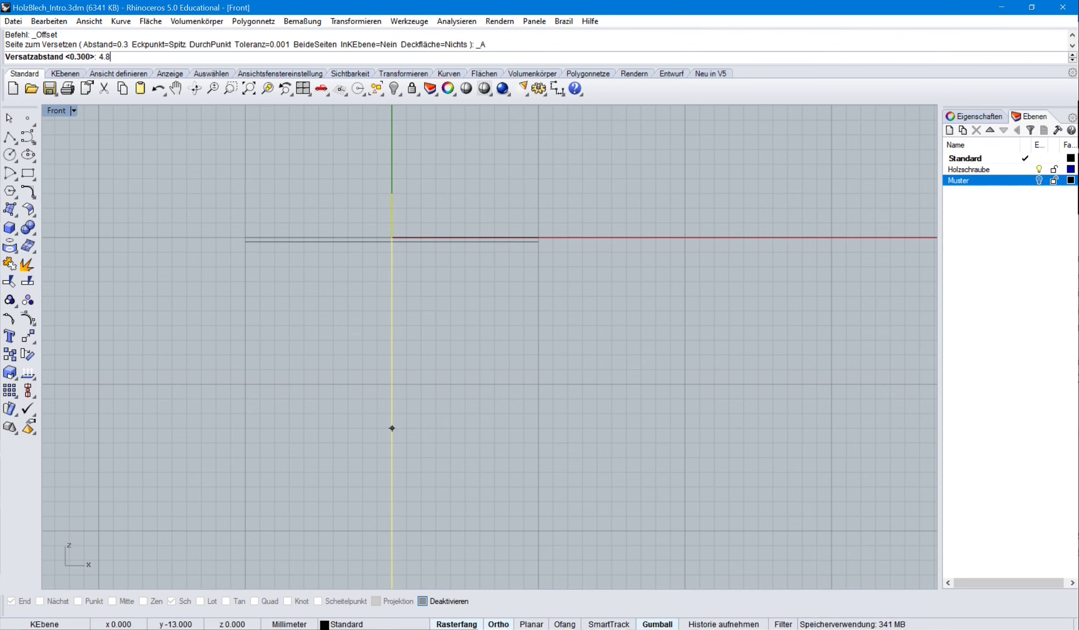
key("Return")
left_click(373, 432)
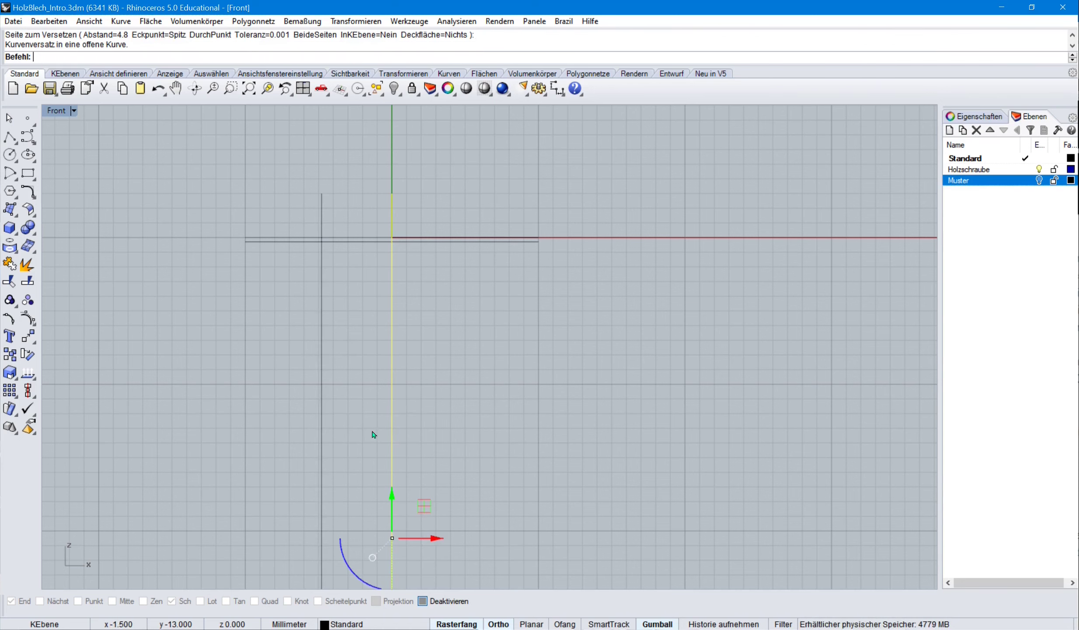
- Start a polyline and enable object snapping with intersection as the only active snap
scroll(376, 245, "up", 4)
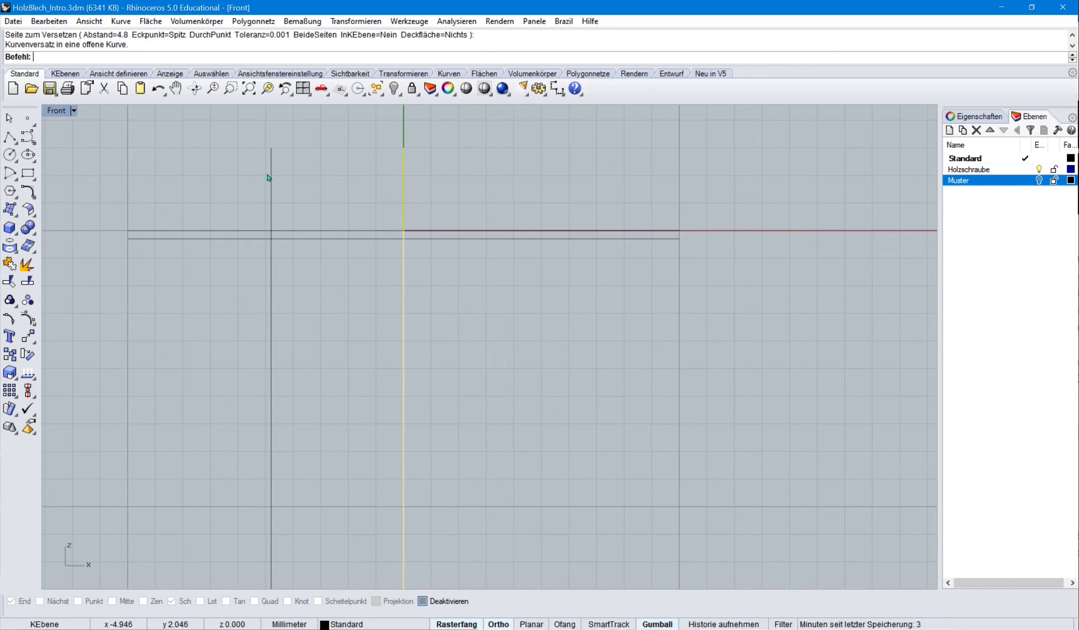
left_click(9, 138)
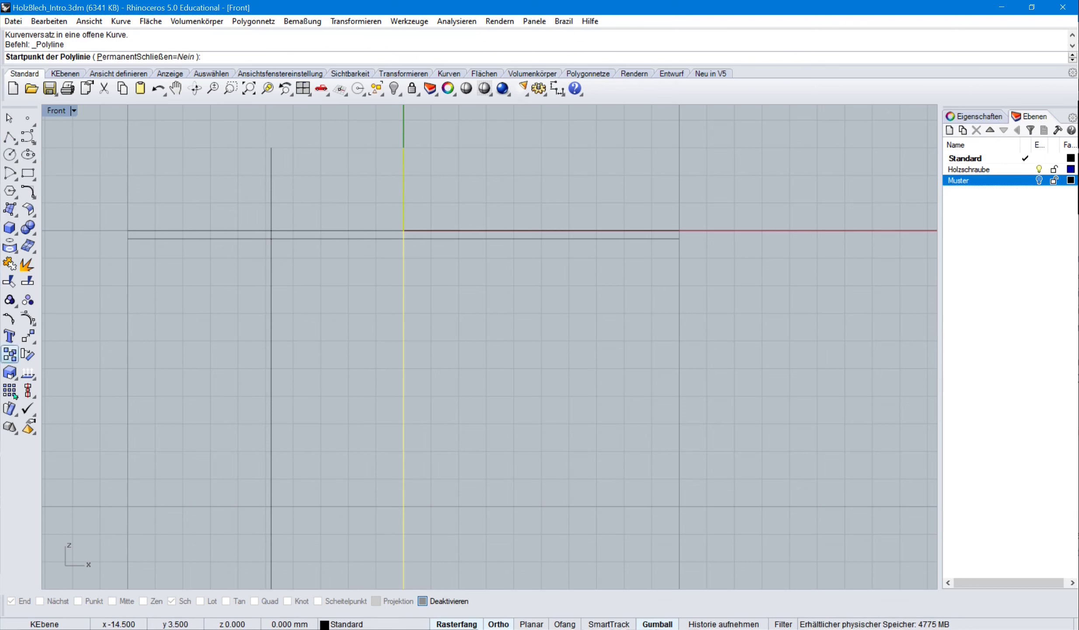
left_click(422, 601)
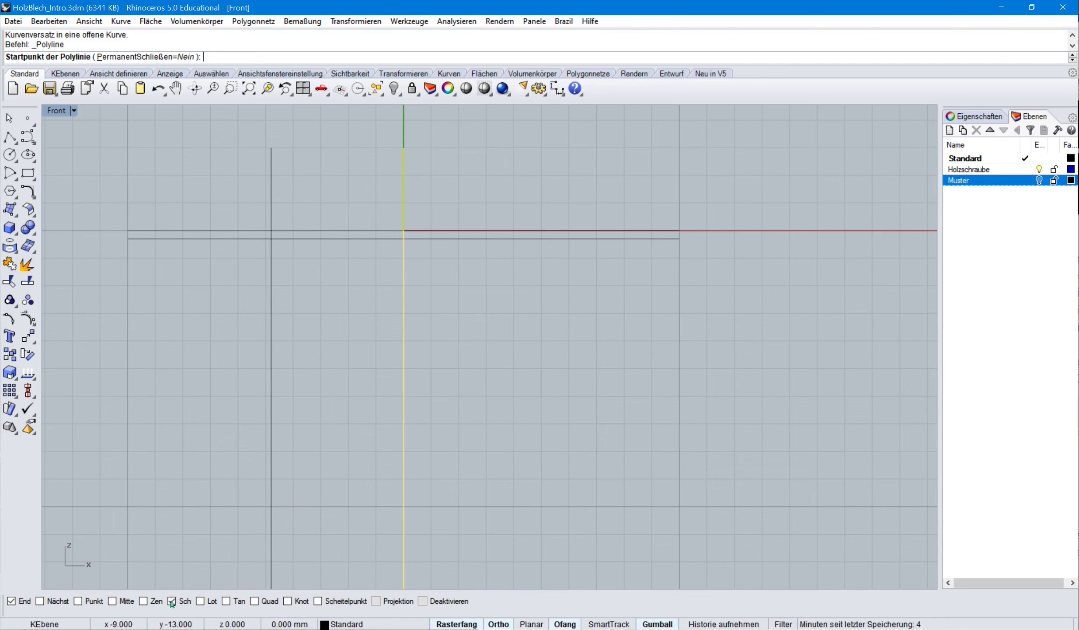
right_click(145, 602)
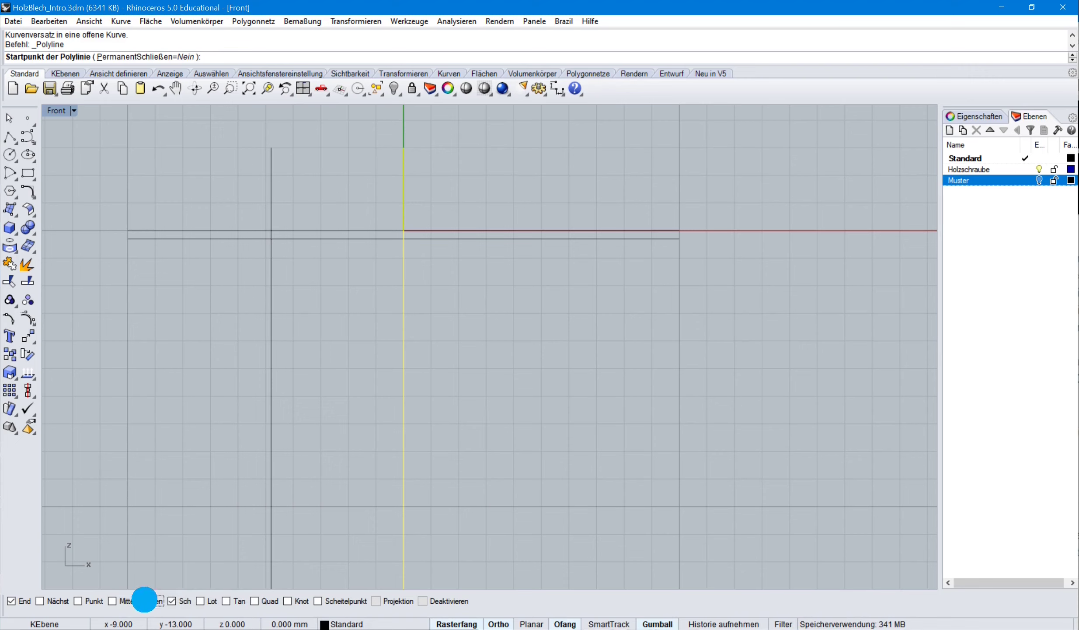
right_click(172, 601)
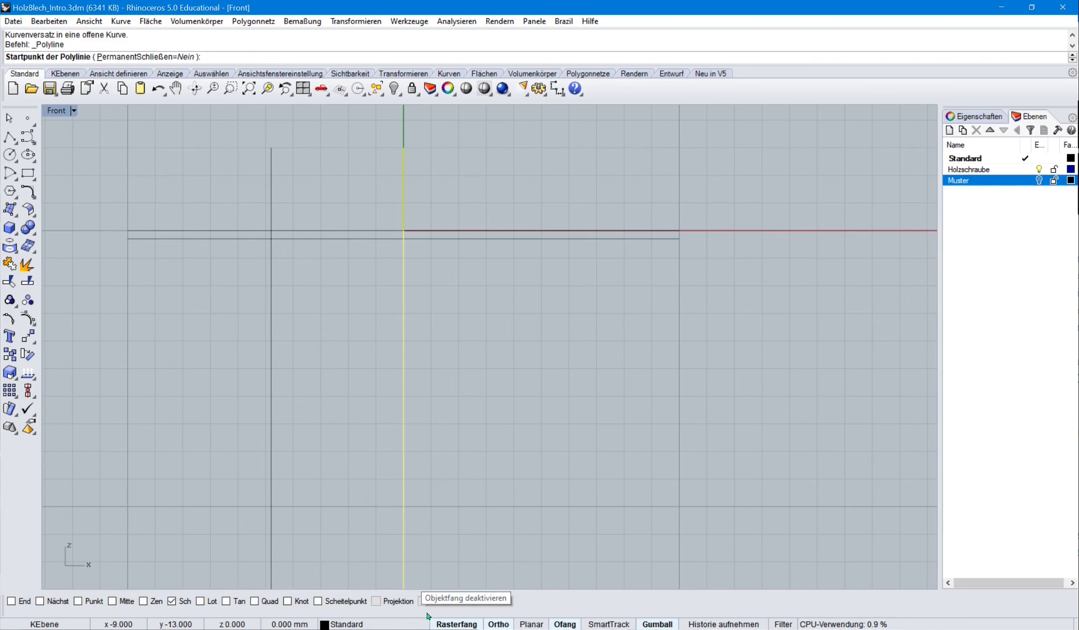
- Draw the head profile polyline from the origin through both head-radius intersections, then diagonally inward at about 45° to about (-1, -4)
left_click(408, 232)
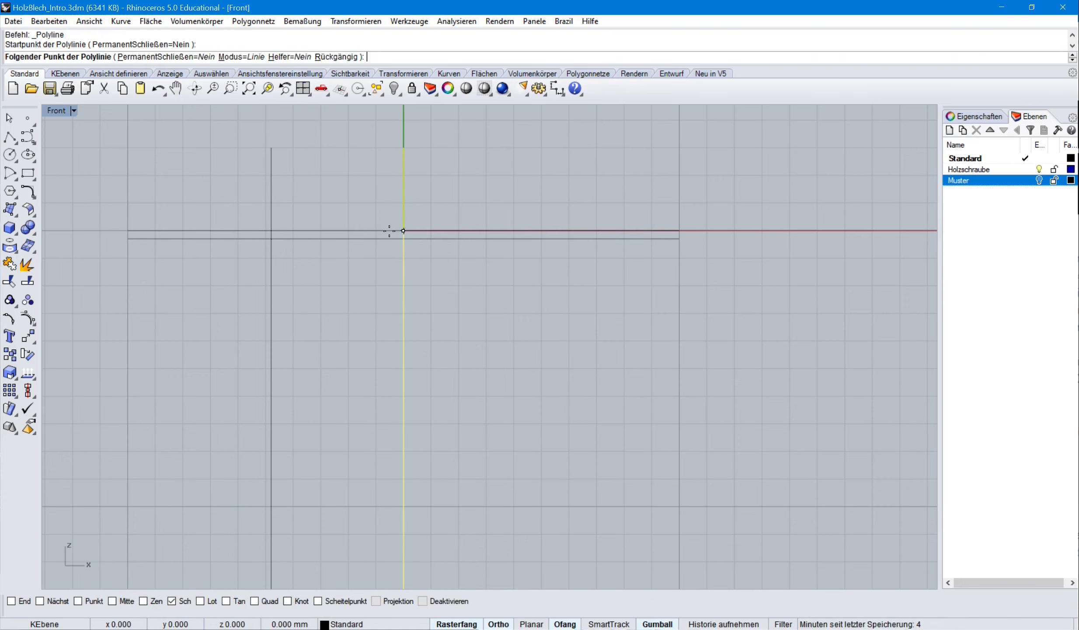
left_click(275, 230)
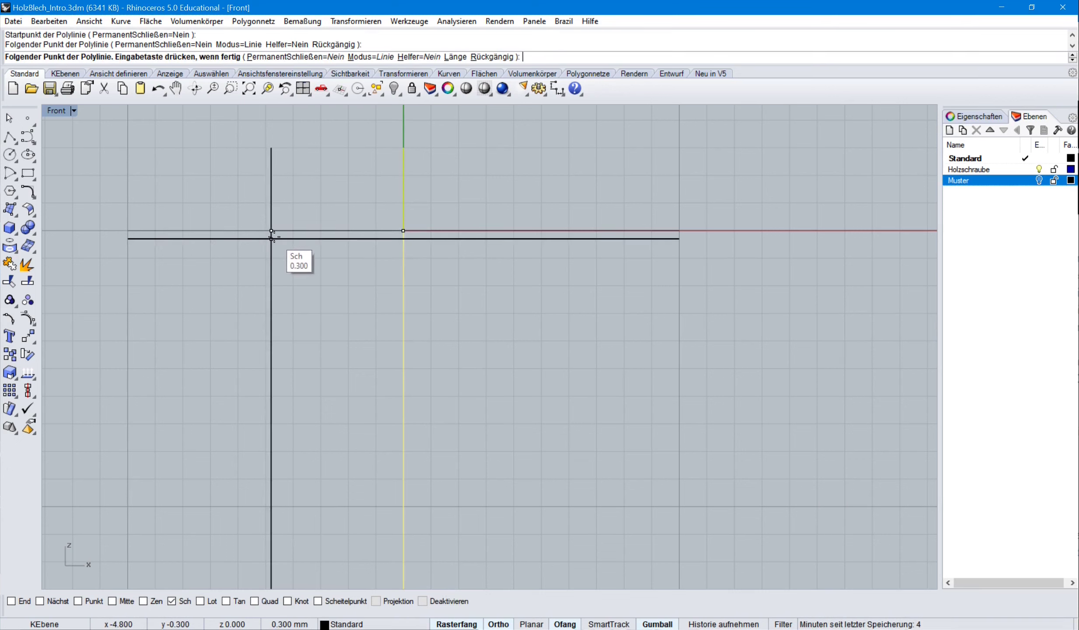
left_click(272, 238)
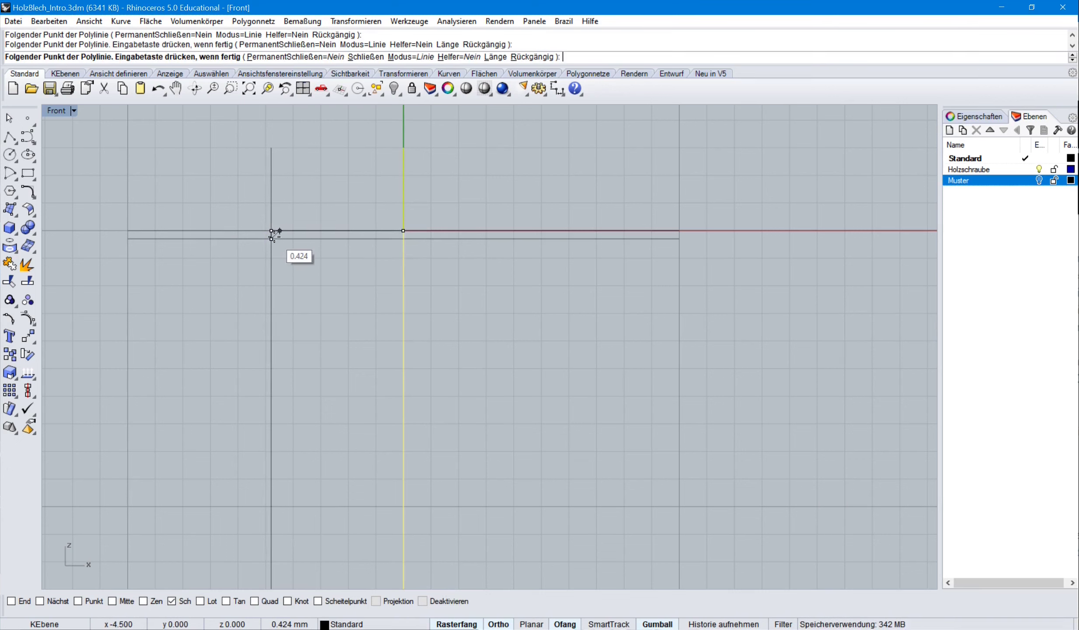
left_click(375, 344)
right_click(374, 344)
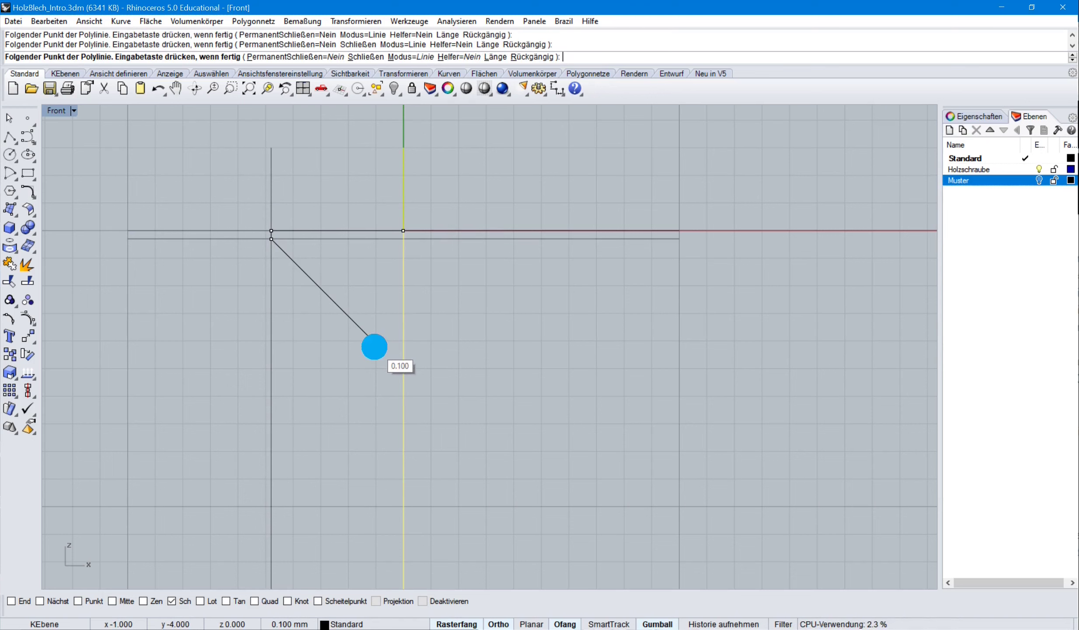
- Fillet all corners of the head profile polyline with a 0.2 mm radius
left_click(289, 254)
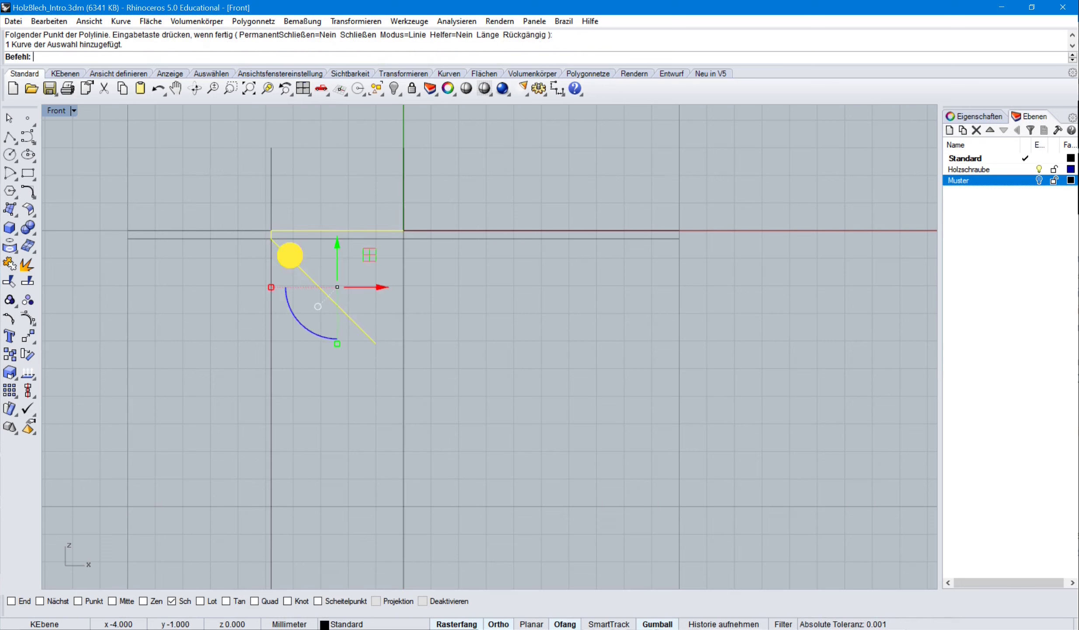
left_click(121, 21)
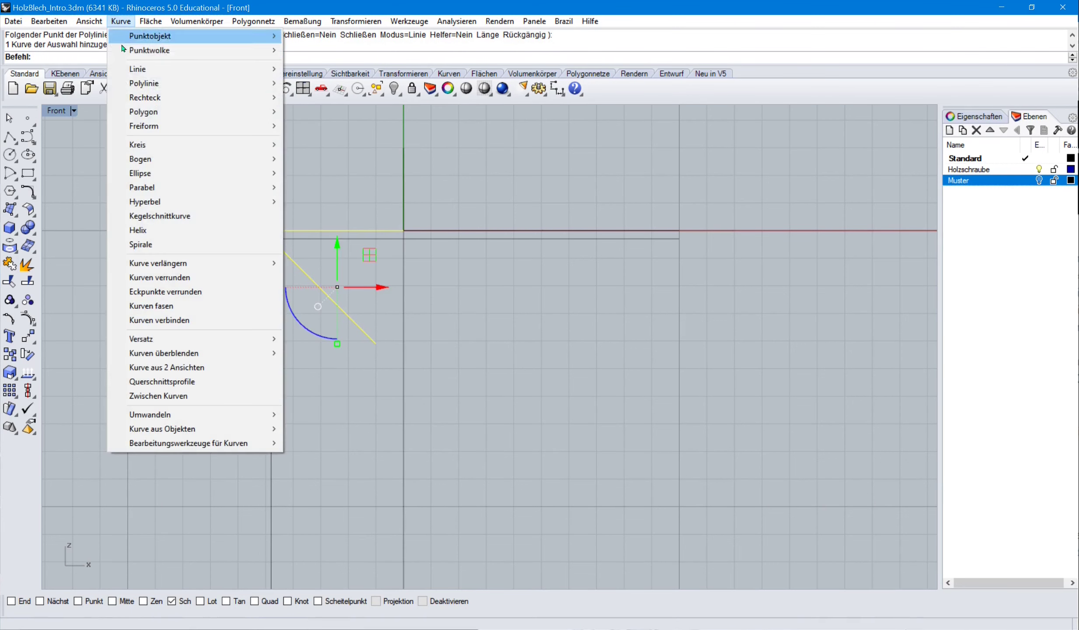
left_click(164, 291)
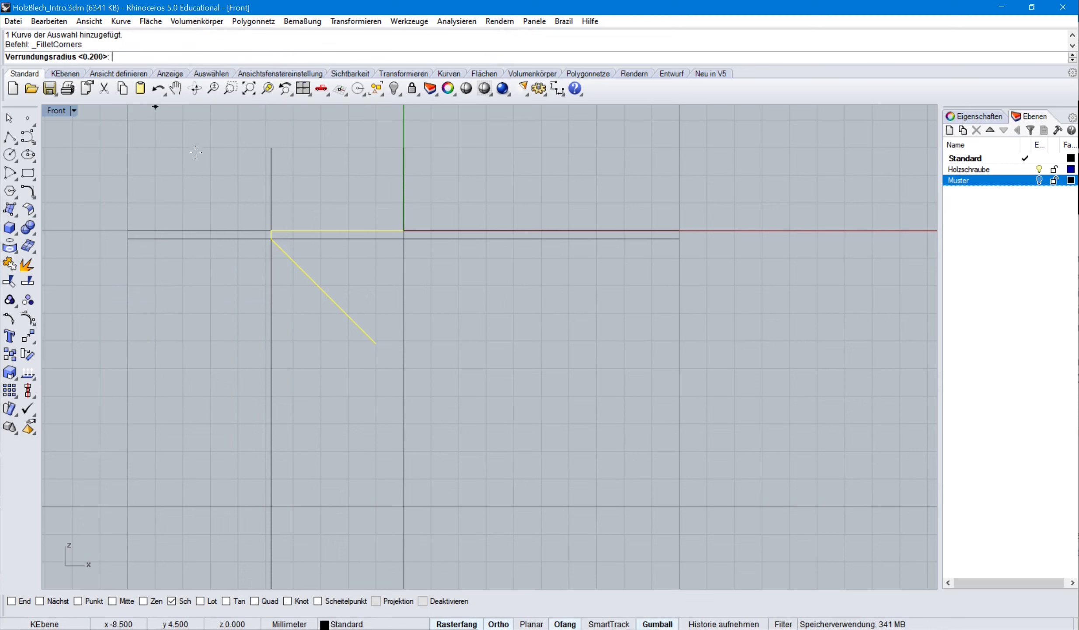
left_click(369, 291)
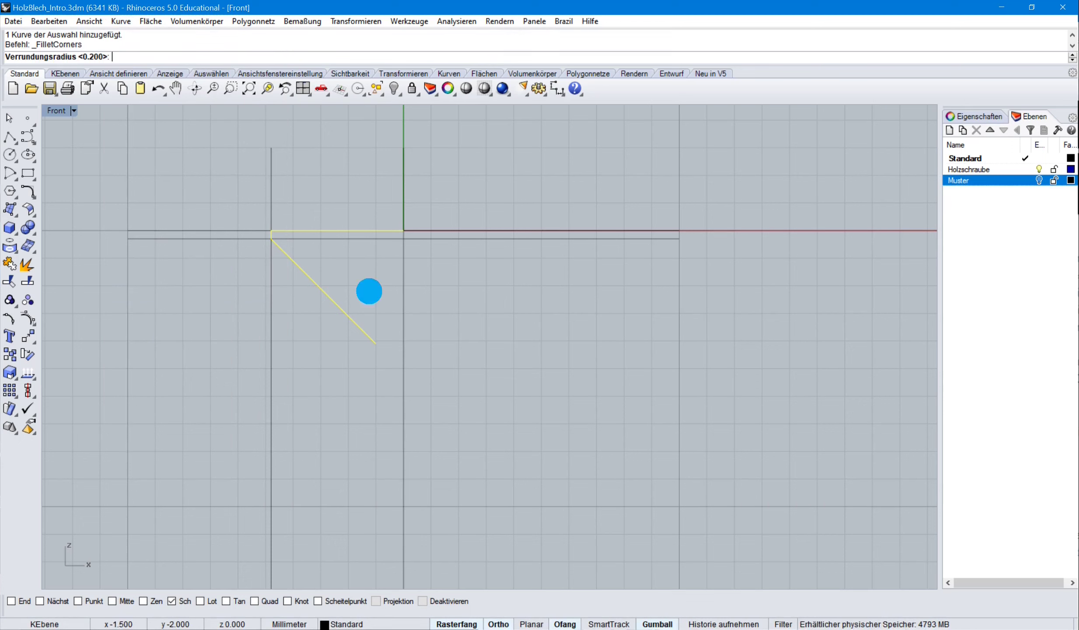
key("Return")
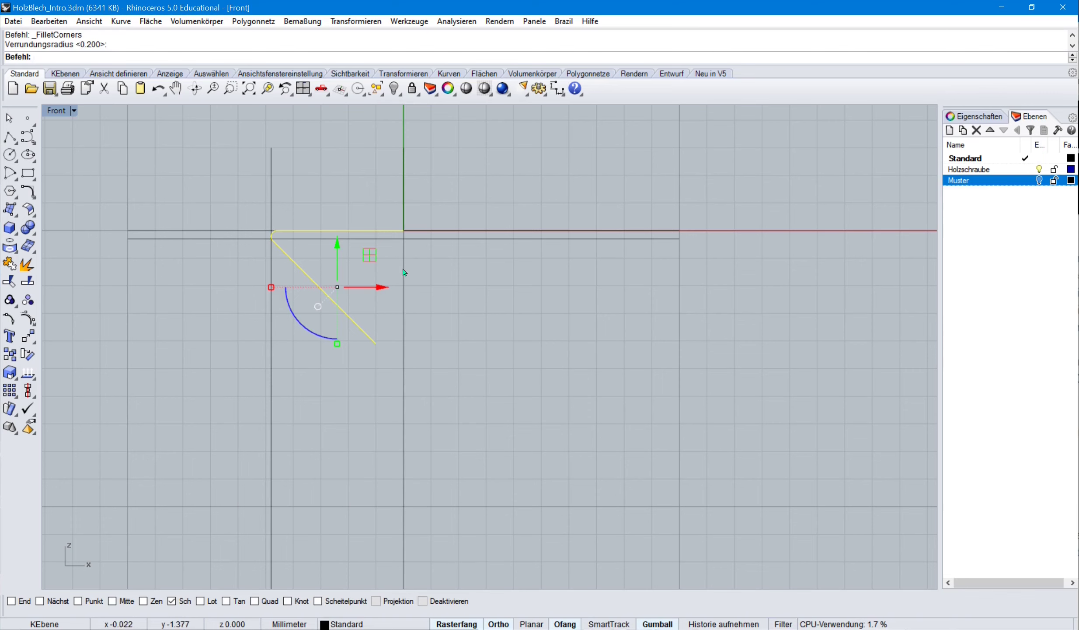
- Offset the vertical centre line 1.55 mm toward the head profile's side
scroll(443, 297, "down", 3)
right_click_drag(458, 352, 457, 286)
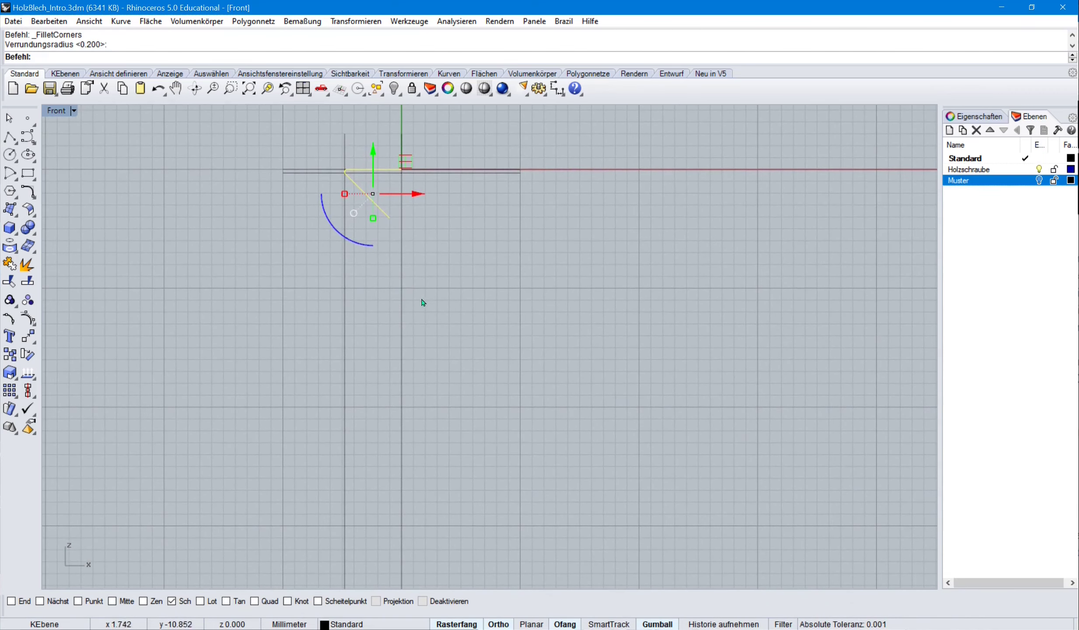
left_click(401, 301)
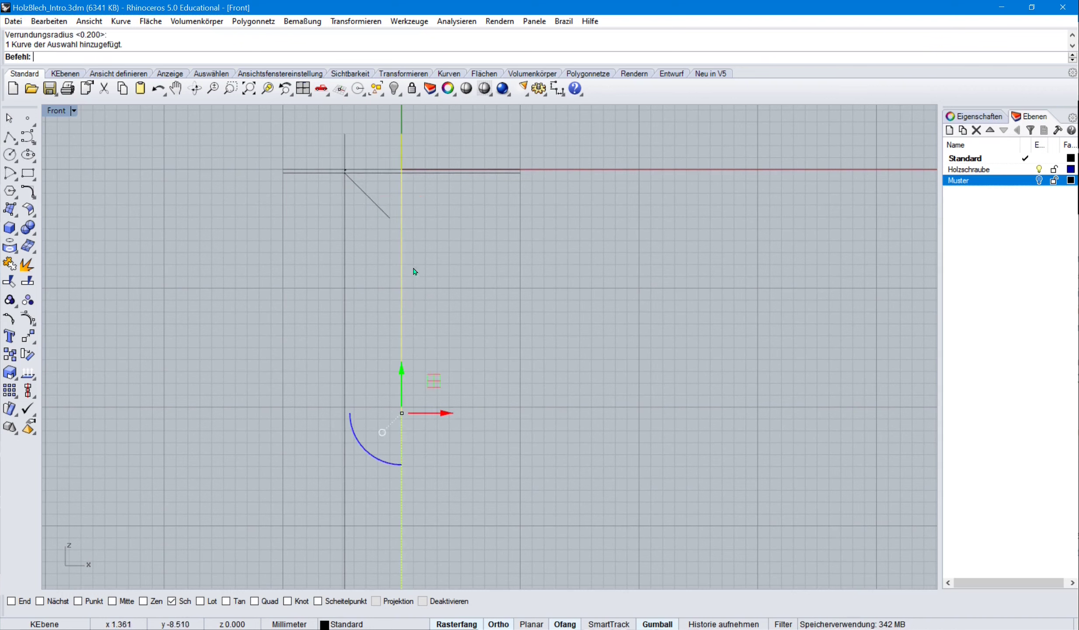
type("o")
key("Return")
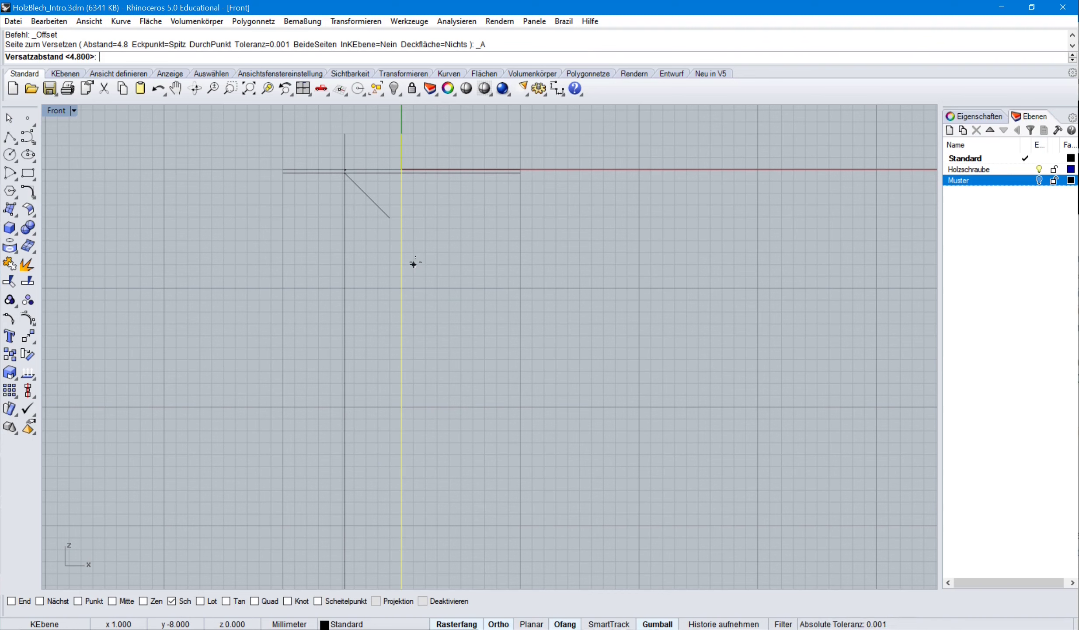
type("1")
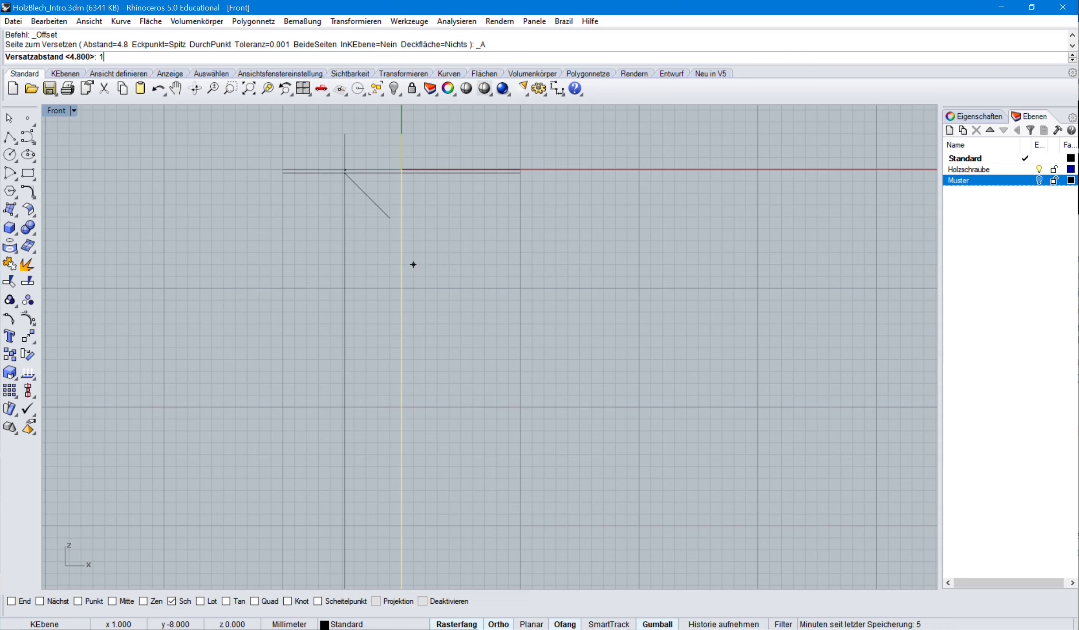
type(".55")
key("Return")
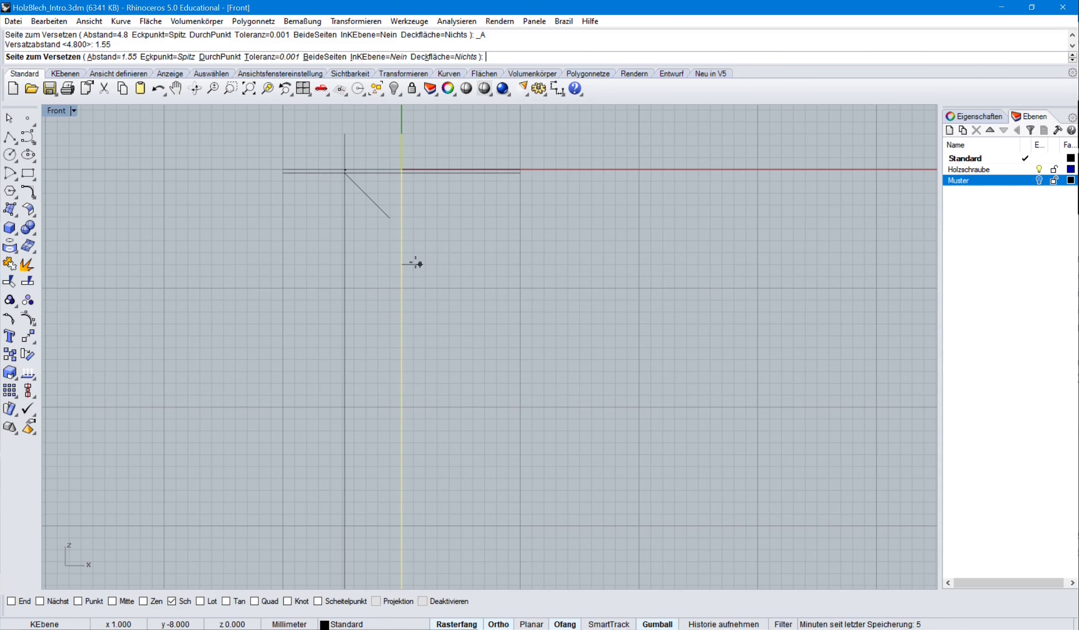
left_click(331, 261)
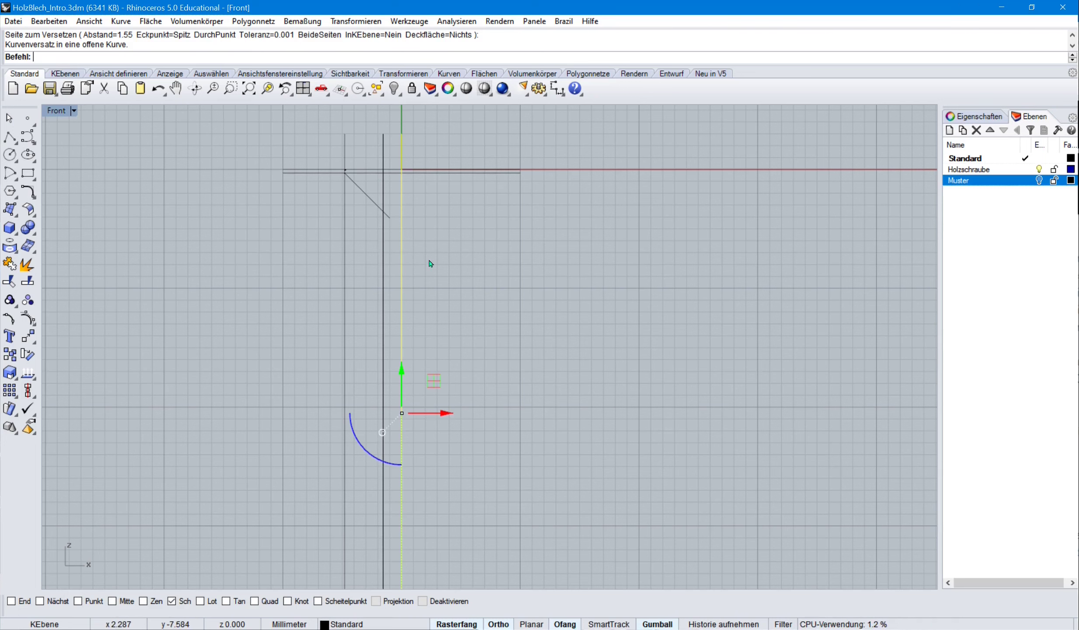
- Offset the vertical centre line 1.75 mm toward the head profile's side
type("a")
key("Return")
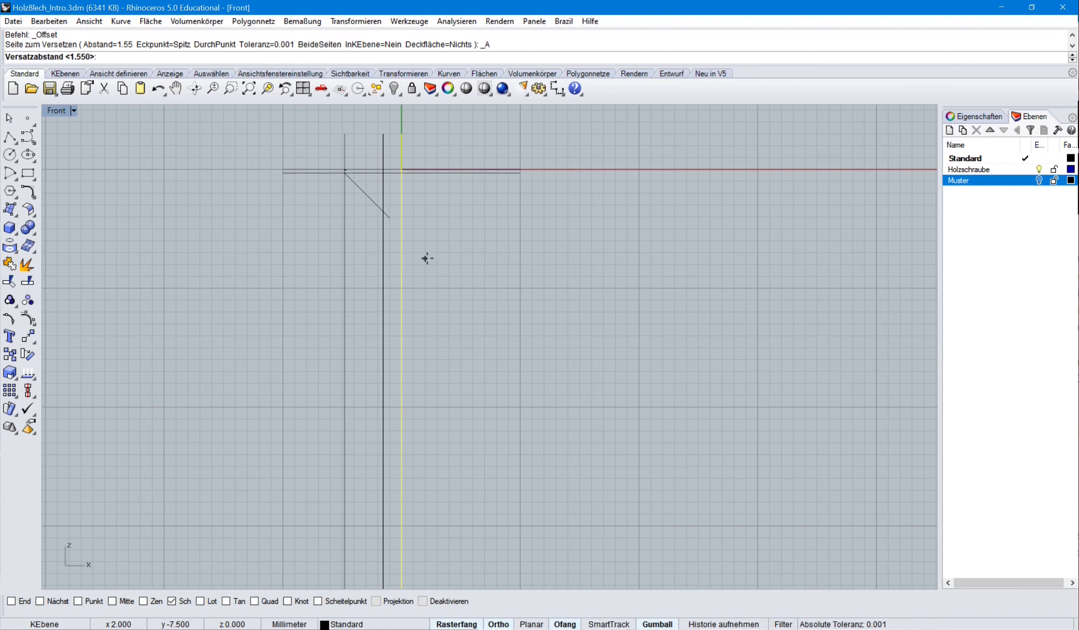
type("1.")
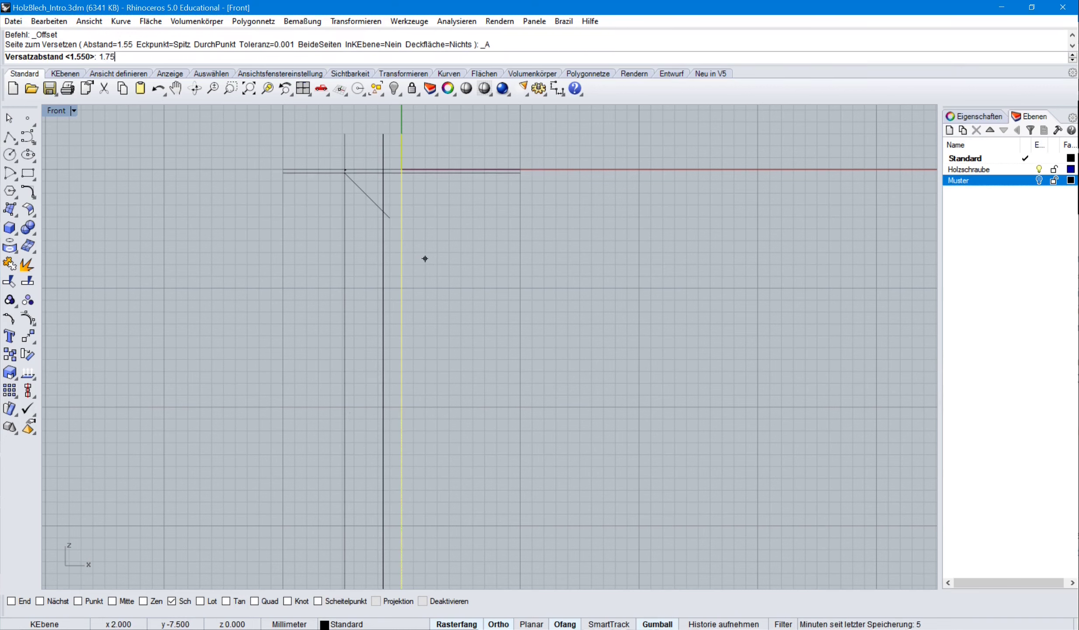
type("75")
key("Return")
left_click(361, 273)
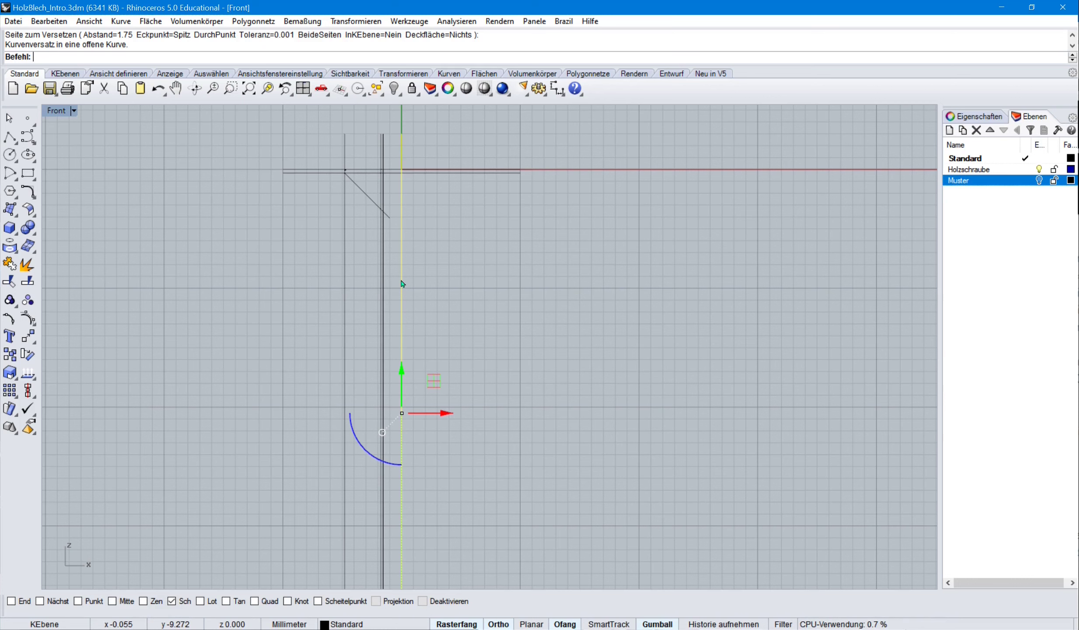
- Offset the vertical centre line 2.5 mm toward the head profile's side
key("Return")
type("a")
key("Return")
type("2")
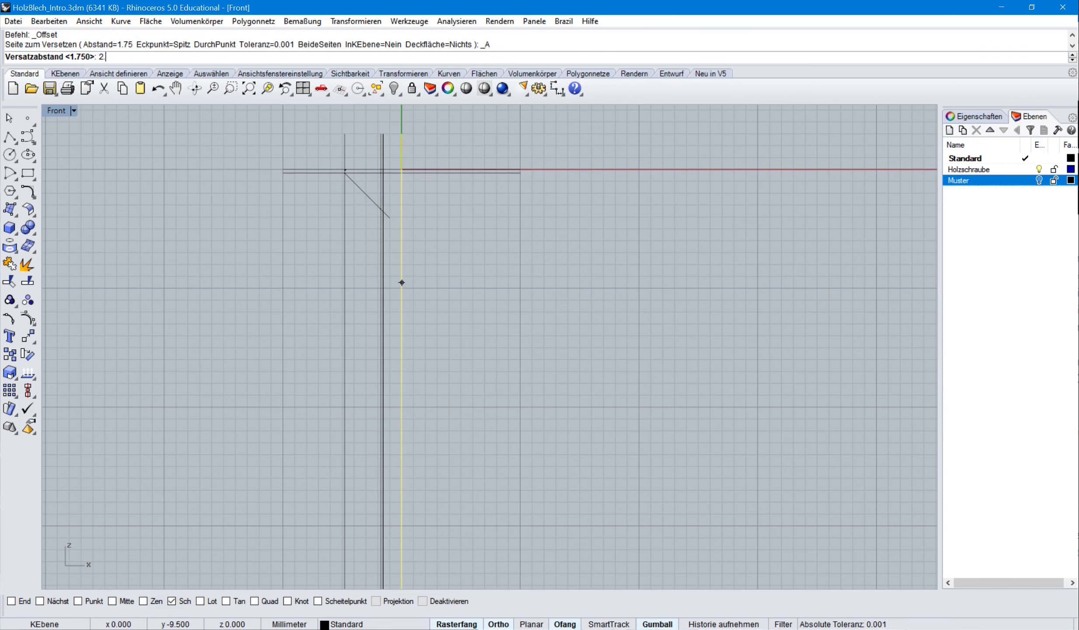
type(".5")
key("Return")
left_click(375, 295)
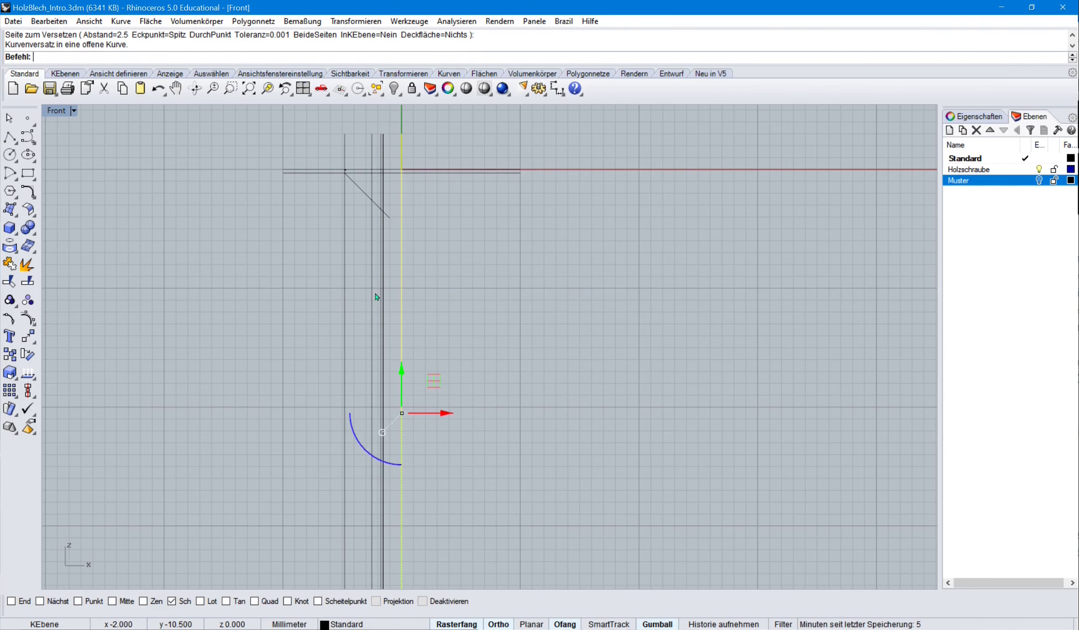
- Offset the horizontal construction line through the origin 40 mm downward to mark the screw tip
scroll(431, 341, "down", 5)
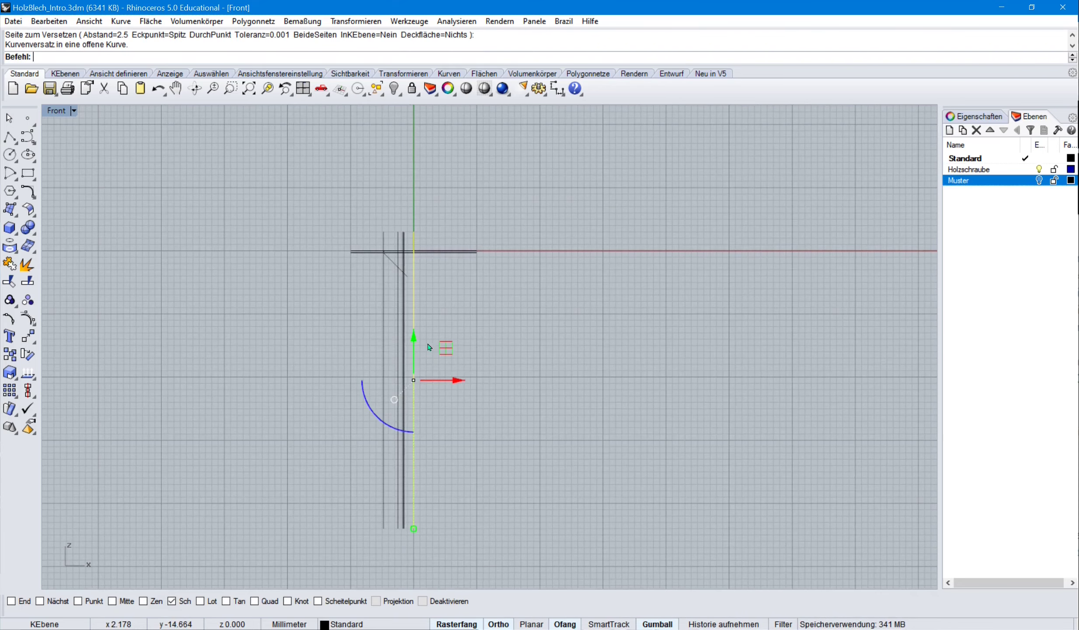
right_click_drag(436, 343, 391, 322)
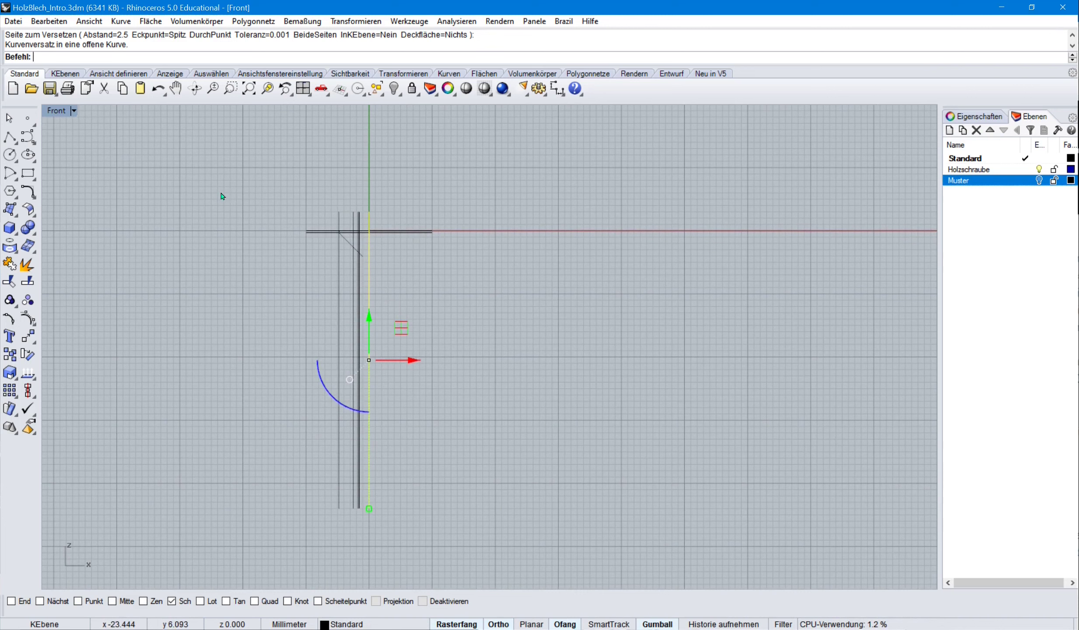
left_click(423, 230)
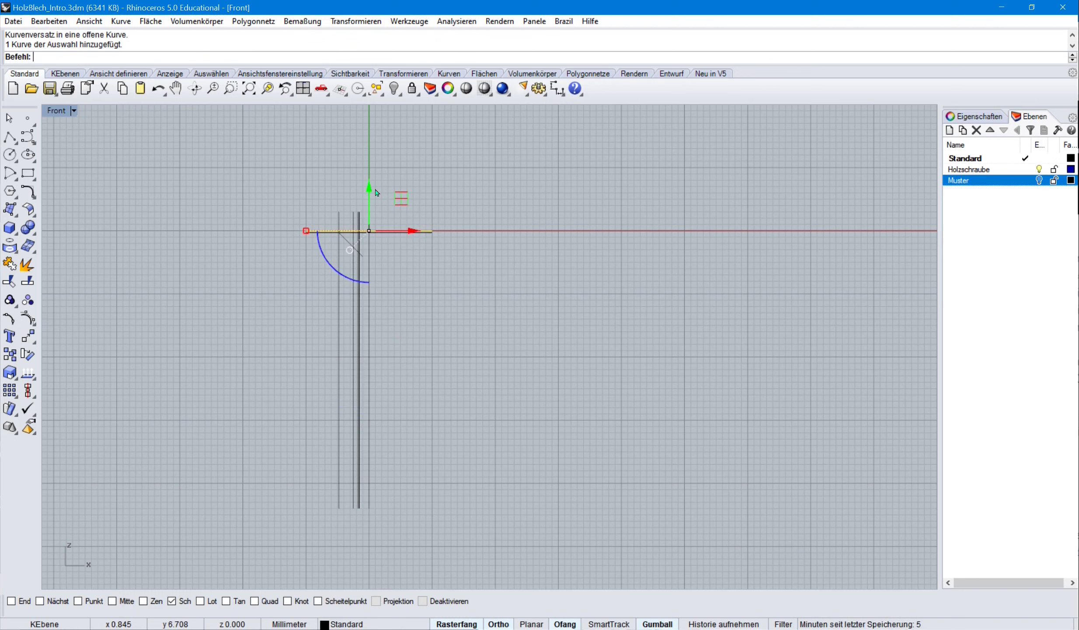
key("Return")
type("40")
key("Return")
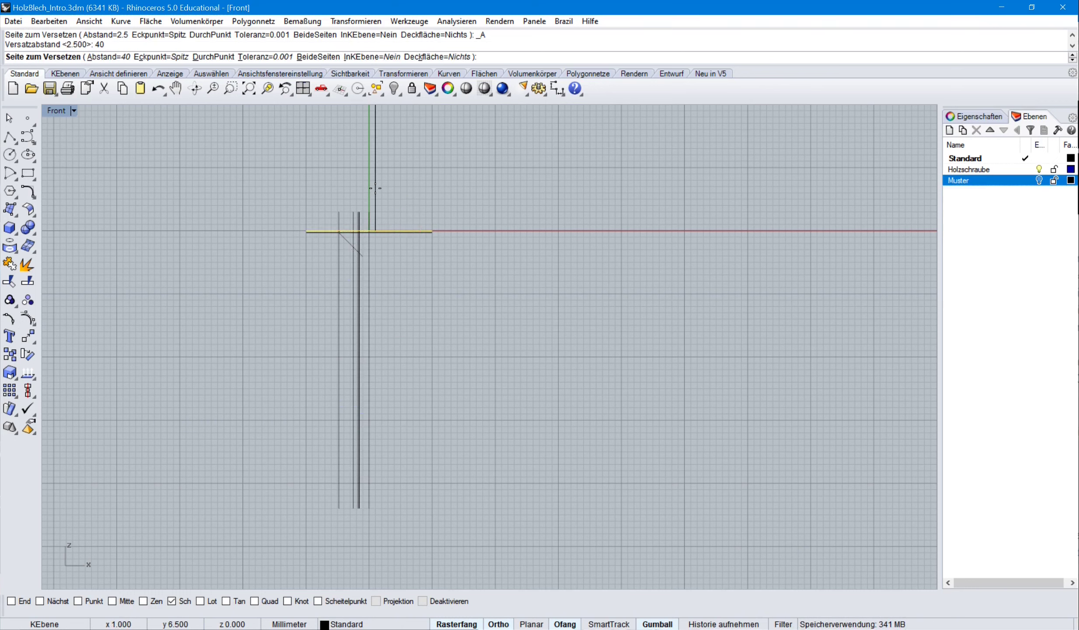
left_click(329, 484)
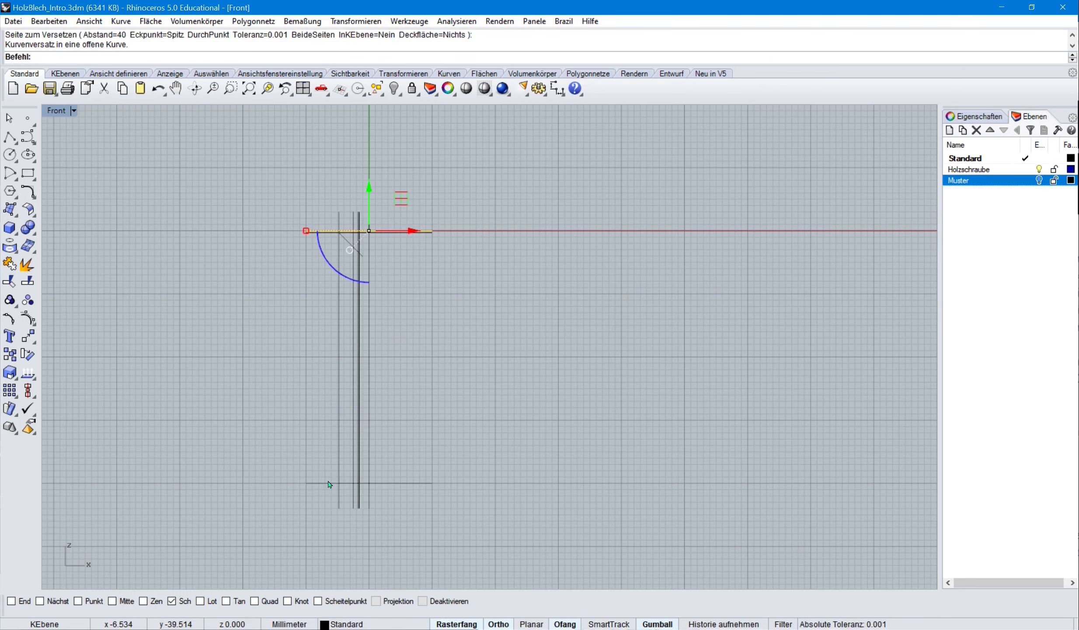
- Offset the horizontal line at the screw tip 7.5 mm upward
left_click(329, 484)
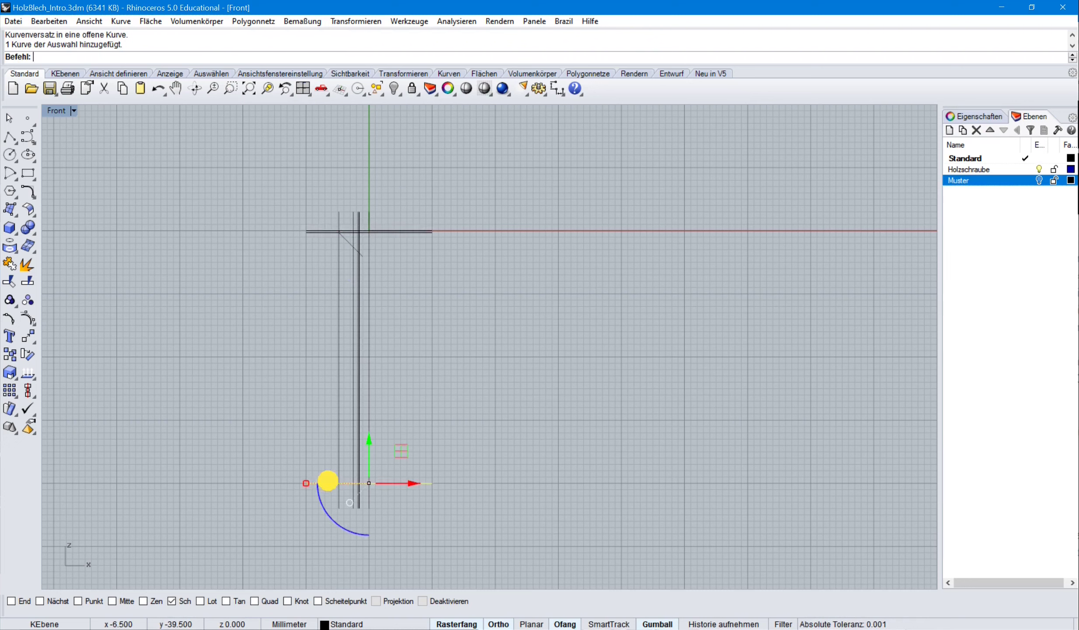
key("Return")
type("a")
key("Return")
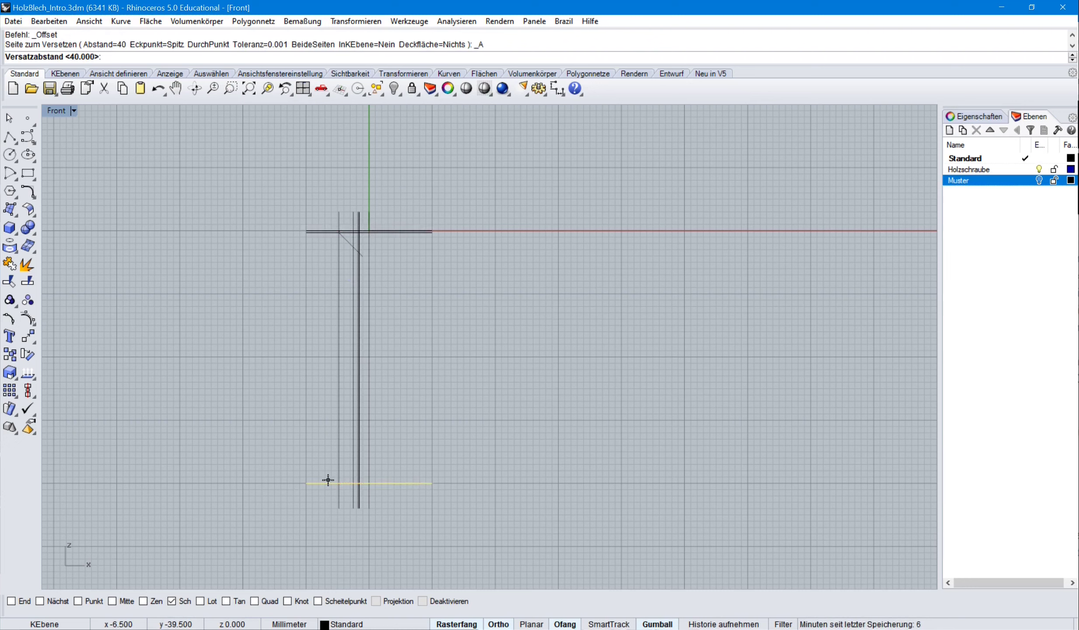
type("7.5")
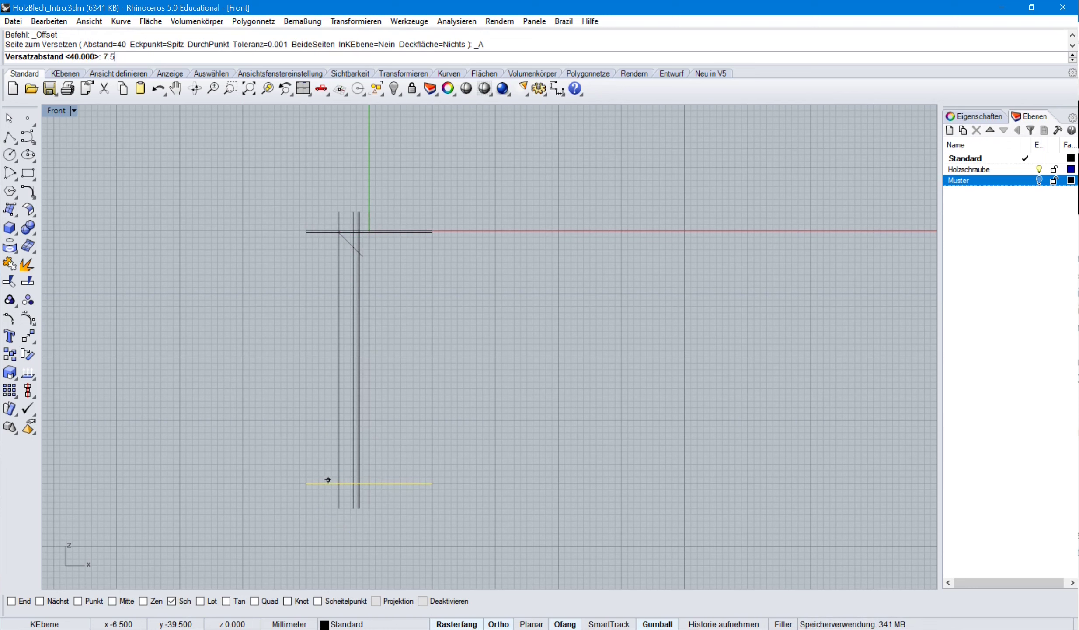
key("Return")
left_click(329, 478)
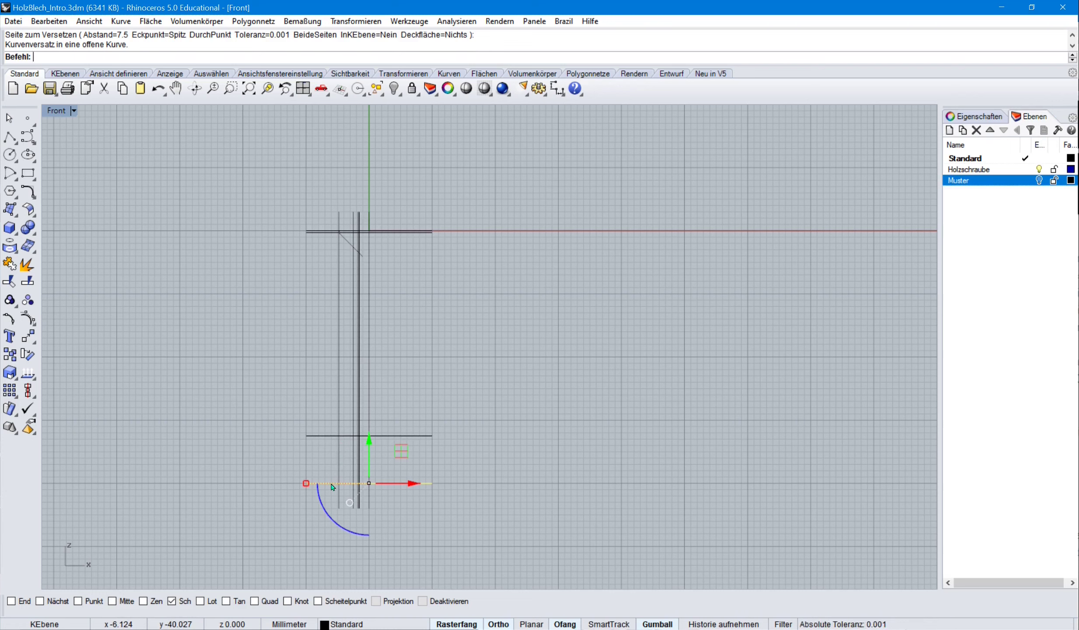
- Offset the horizontal line at the screw tip 27 mm upward
key("Return")
type("A")
key("Return")
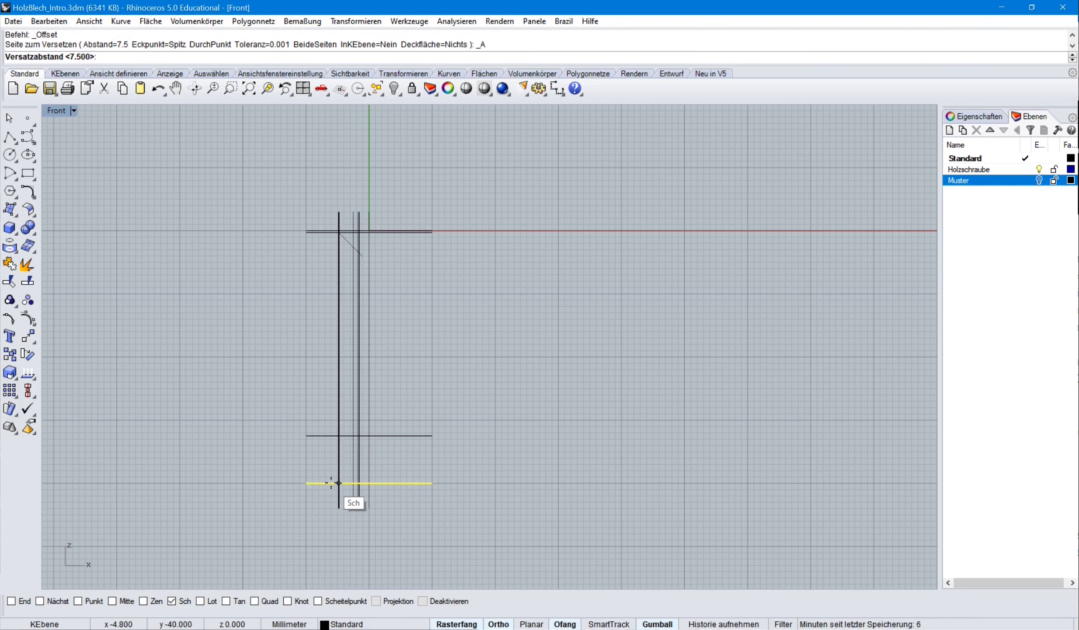
type("27")
key("Return")
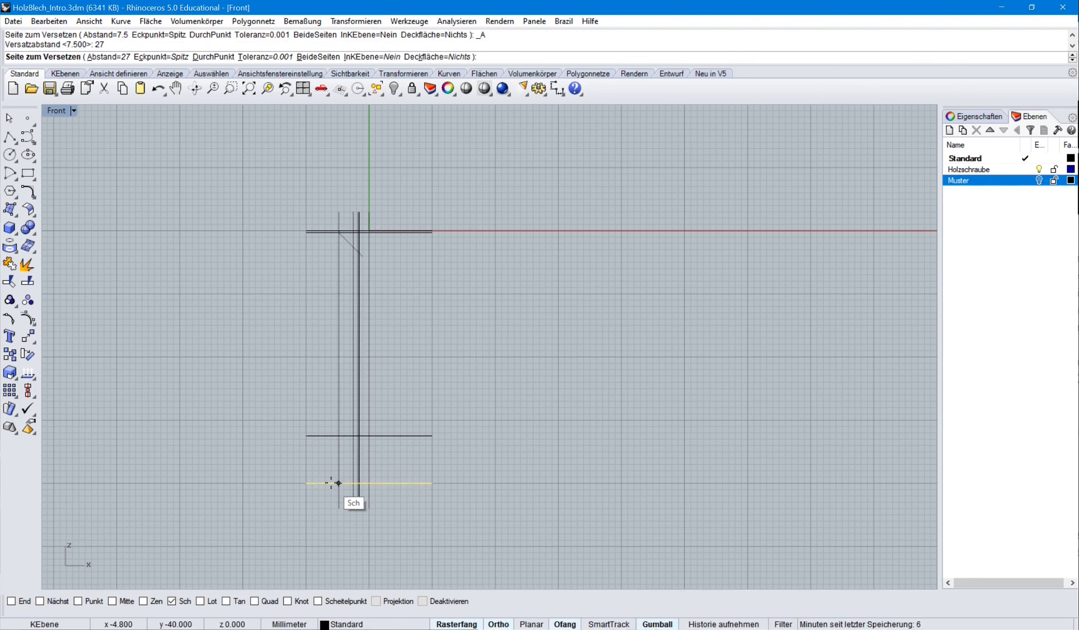
left_click(331, 453)
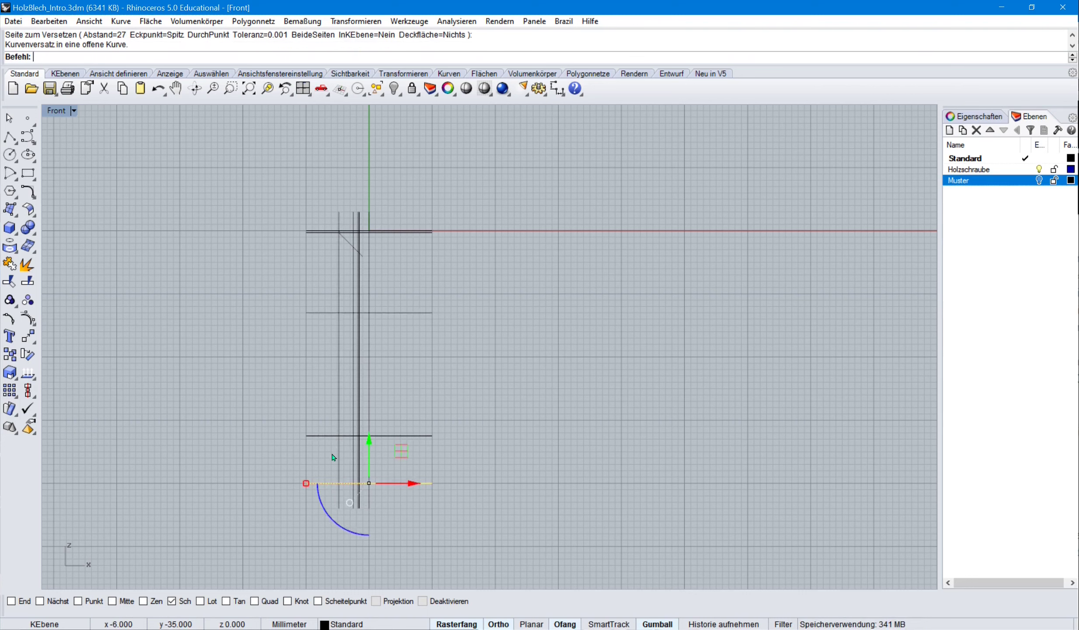
- Offset the horizontal line lying 27 mm above the tip 2 mm downward
left_click(384, 314)
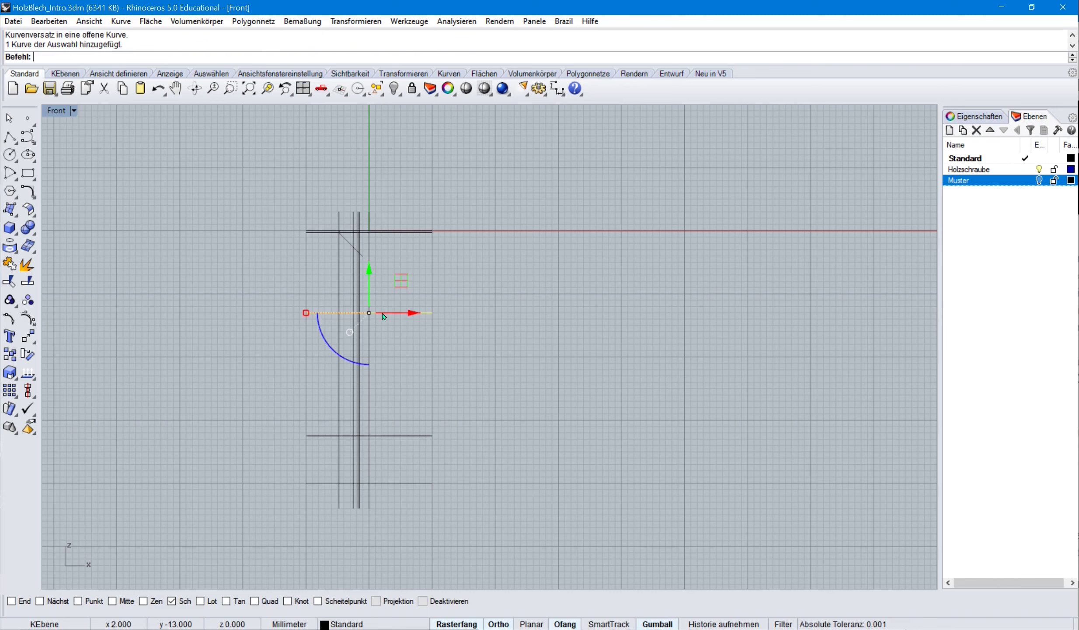
key("Return")
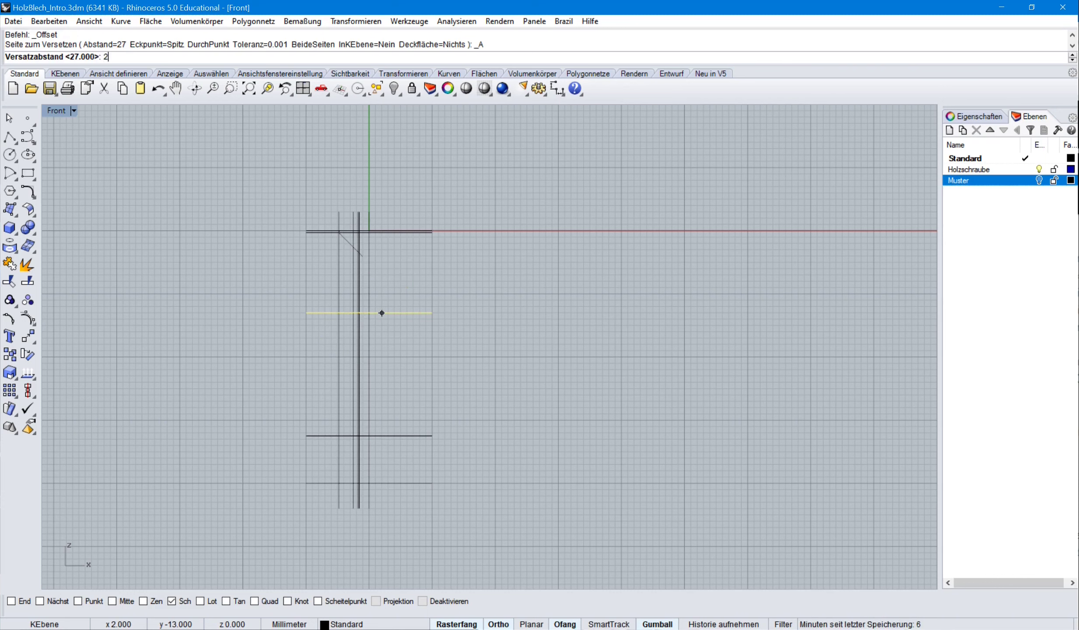
key("Return")
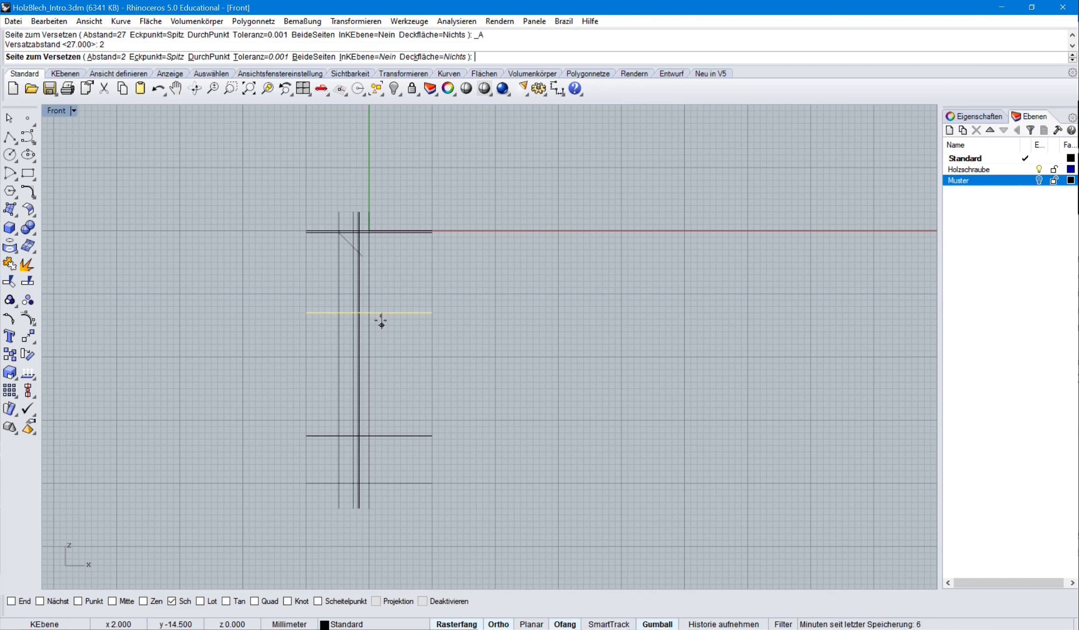
left_click(381, 322)
- Draw the core polyline from (-1.55, -15) straight down to the line 7.5 mm above the tip, ending with a tangent arc to (0, -40)
scroll(431, 336, "up", 3)
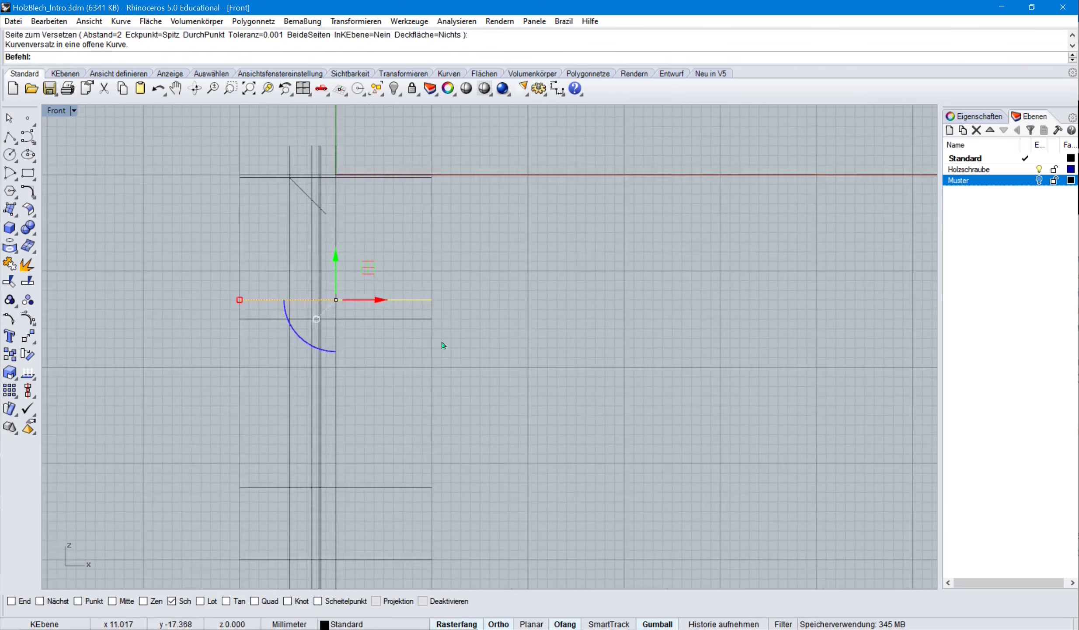
scroll(441, 368, "up", 1)
scroll(441, 368, "down", 1)
right_click_drag(446, 368, 515, 326)
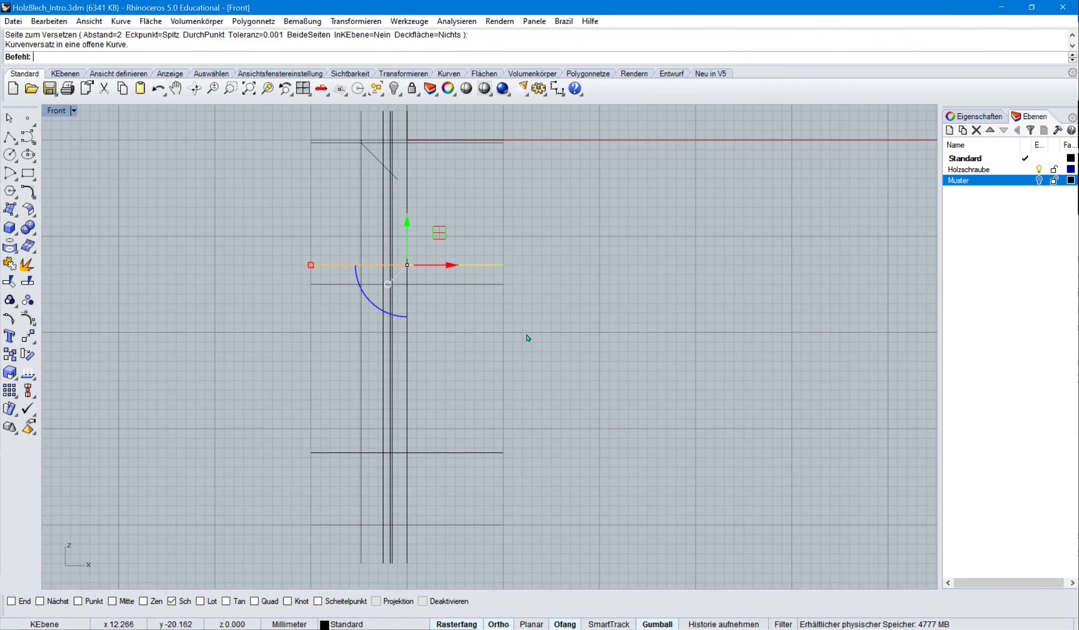
scroll(439, 333, "up", 2)
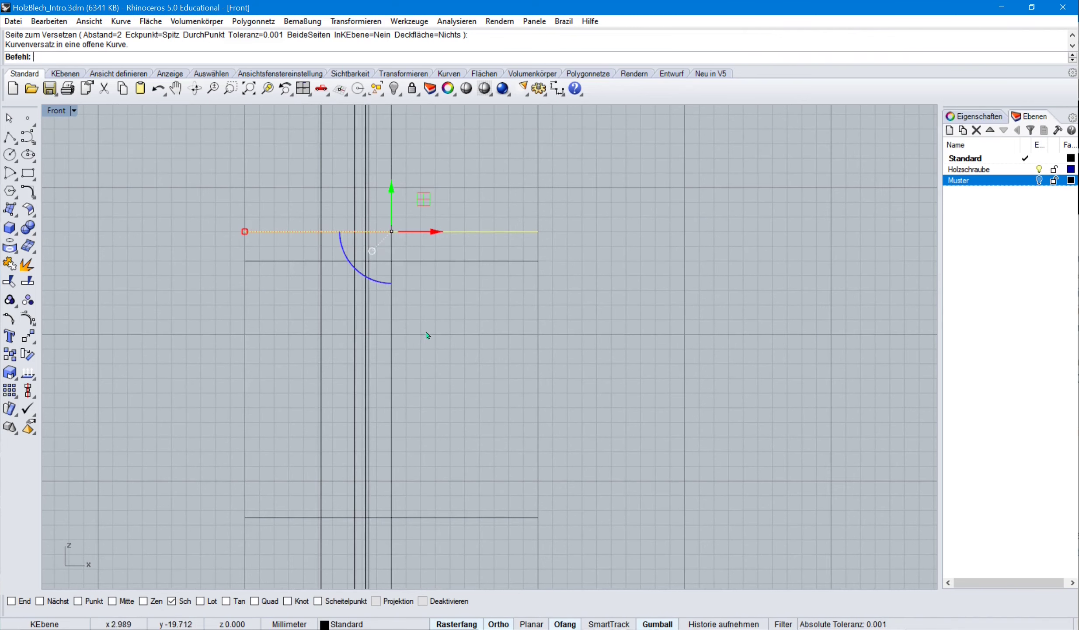
left_click(11, 137)
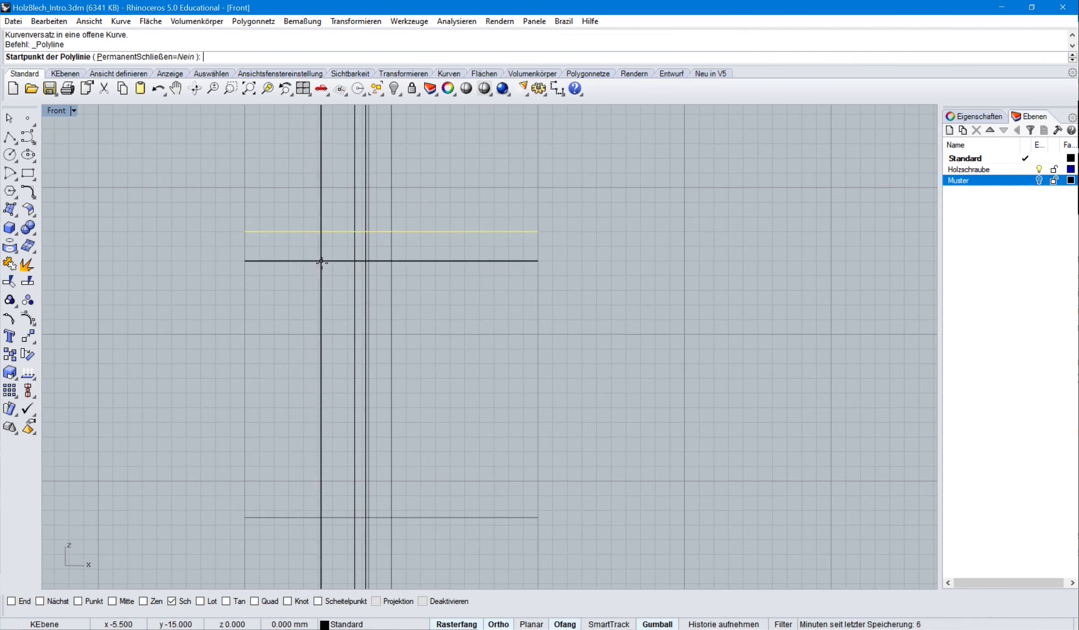
left_click(369, 261)
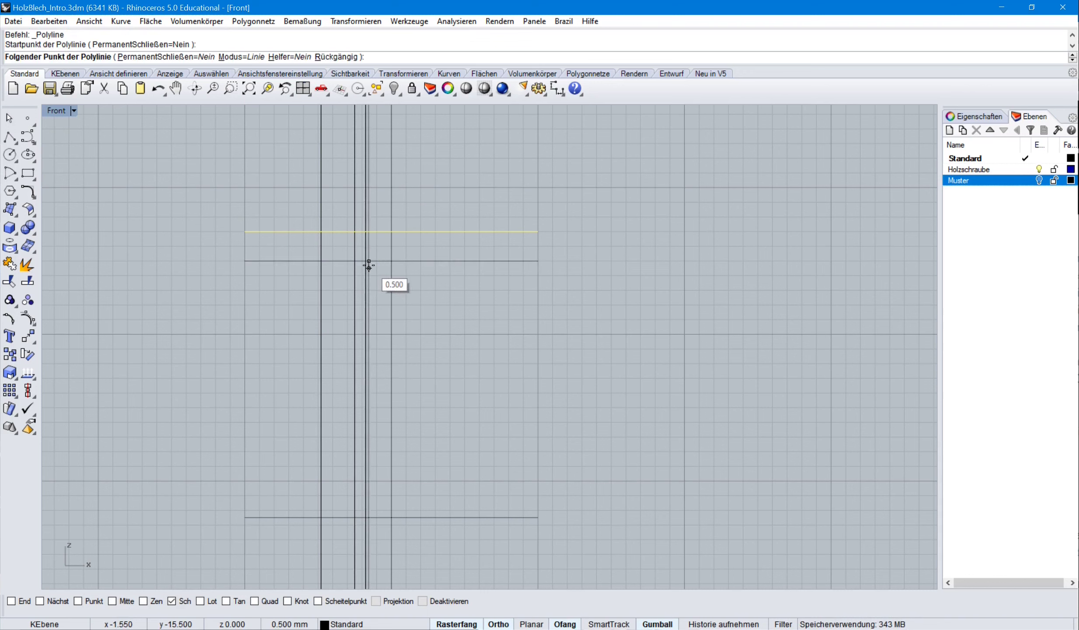
left_click(369, 517)
right_click_drag(371, 517, 362, 338)
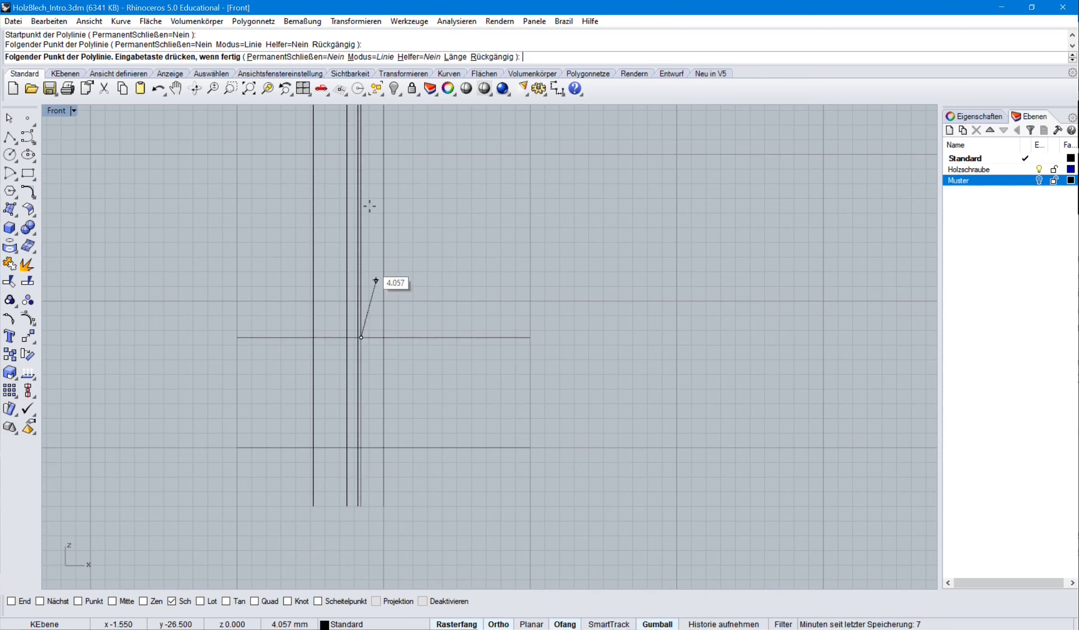
left_click(361, 57)
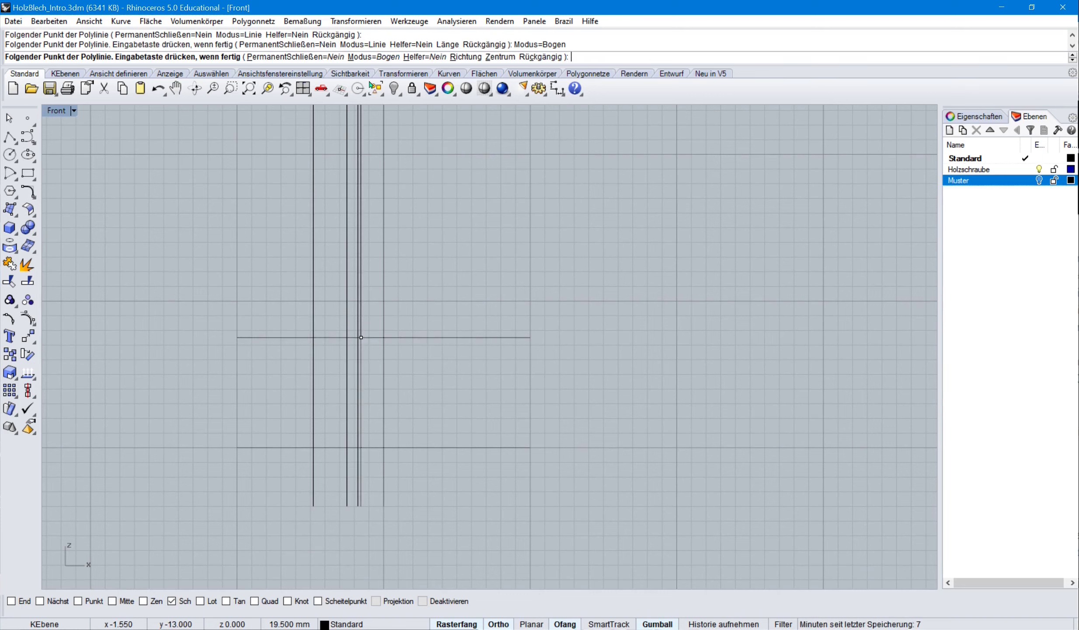
left_click(384, 447)
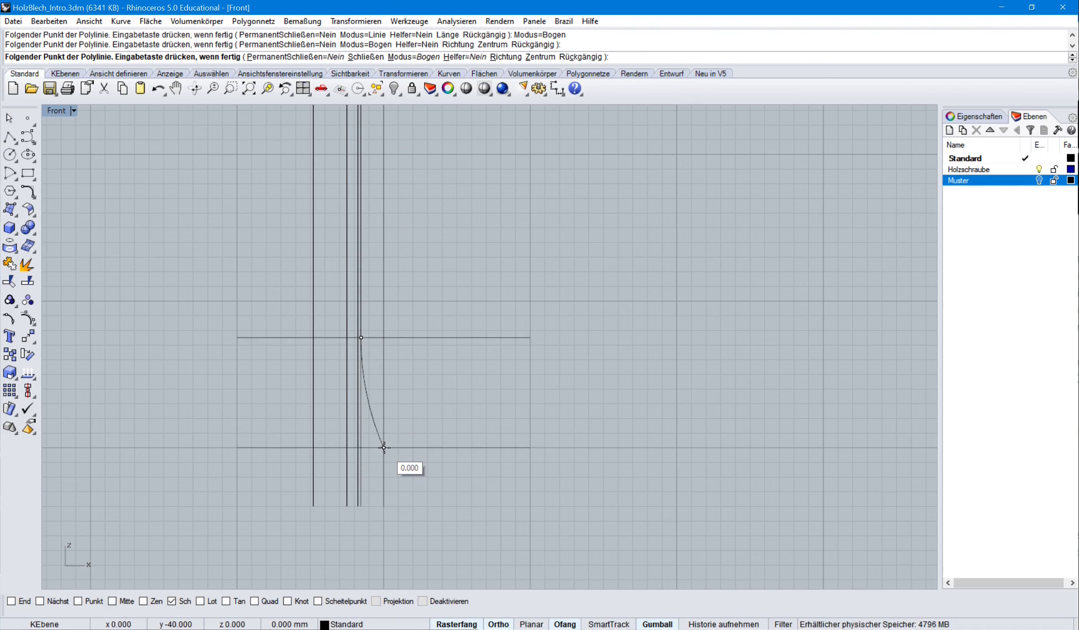
right_click(385, 447)
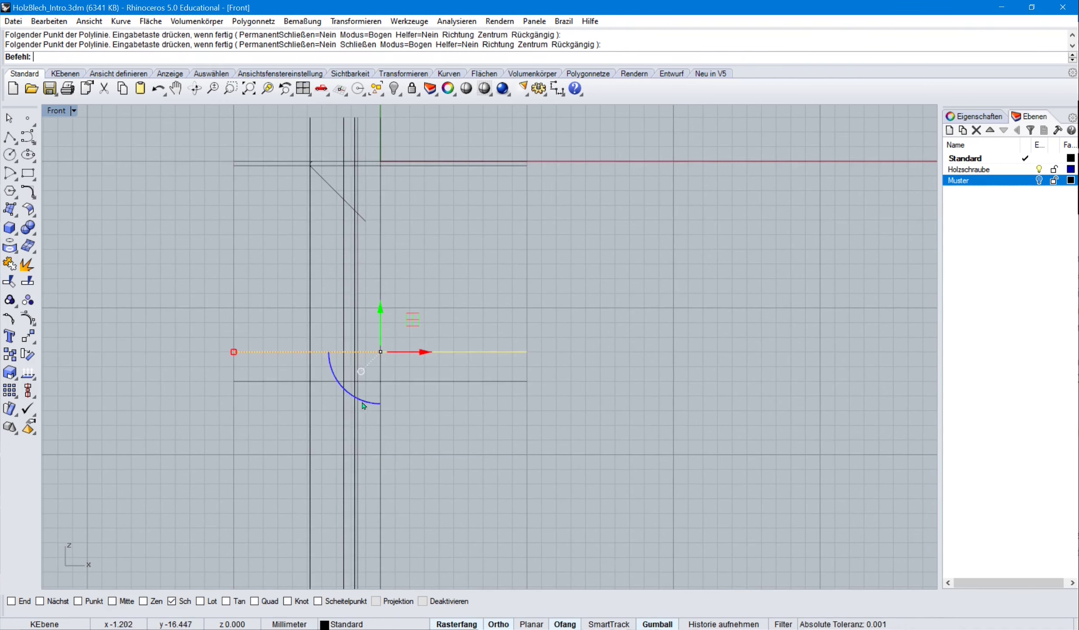
- Draw a start-end-direction arc from the core polyline's upper end to the intersection at (-1.75, -13), with a vertical start direction
scroll(363, 388, "up", 4)
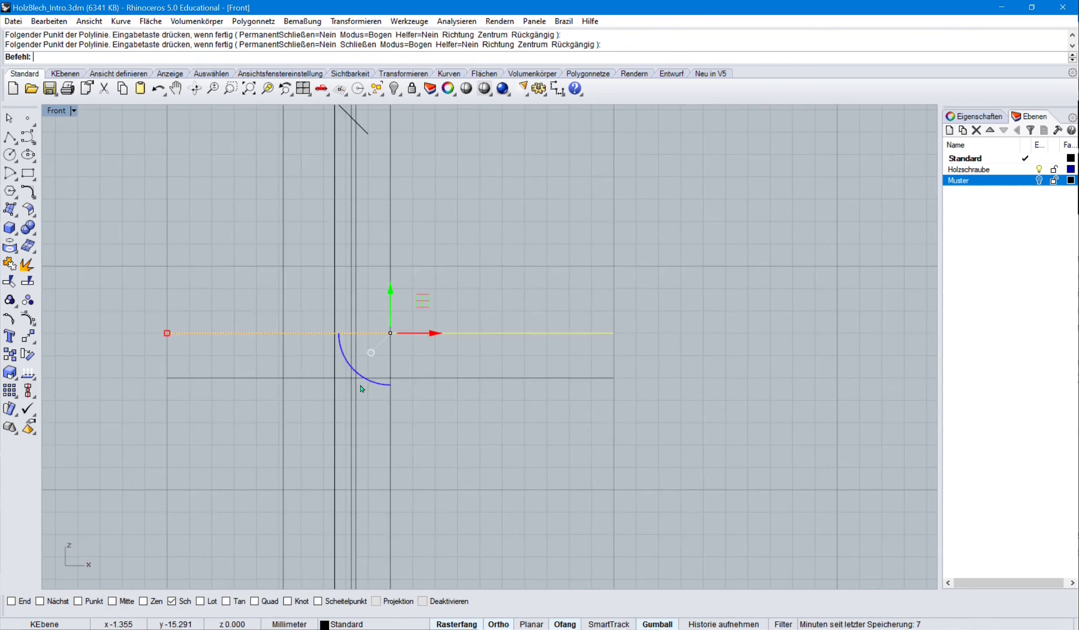
scroll(362, 389, "up", 4)
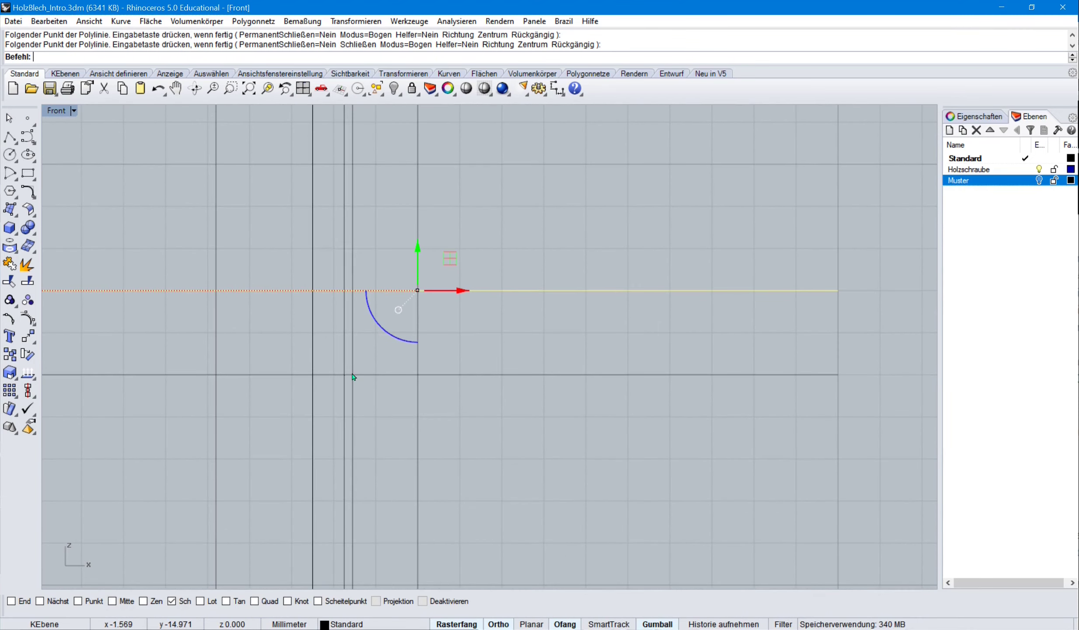
right_click(352, 376)
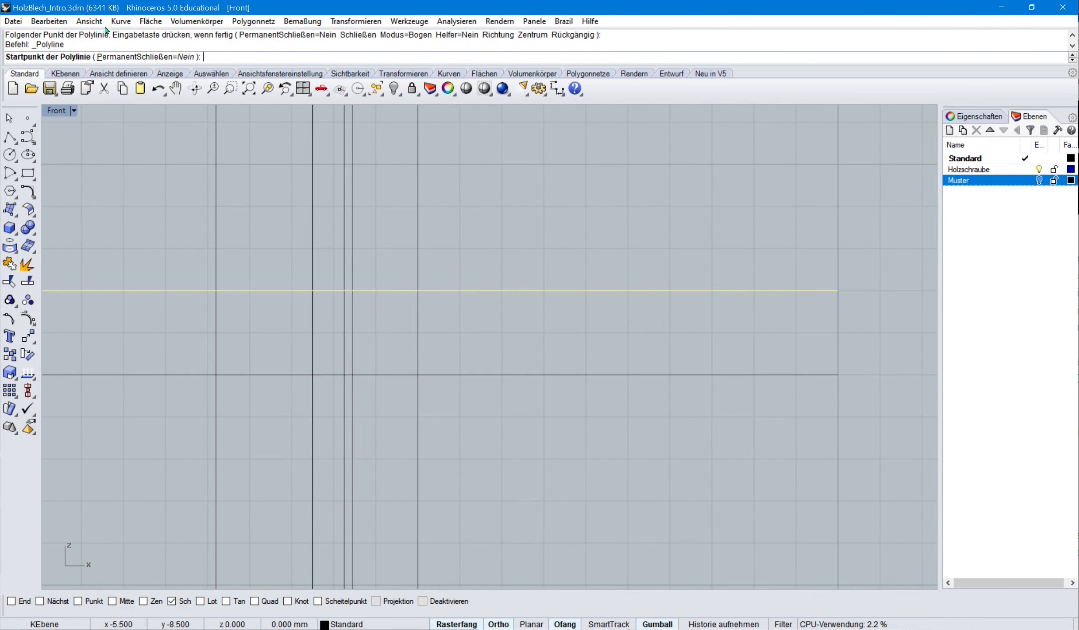
left_click(120, 22)
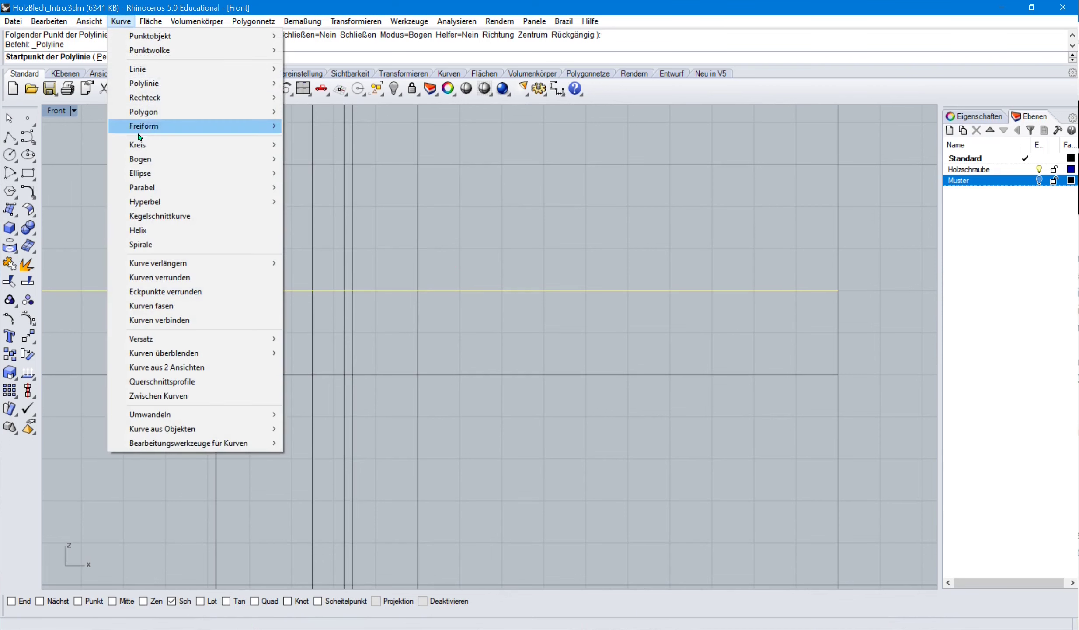
mouse_move(138, 158)
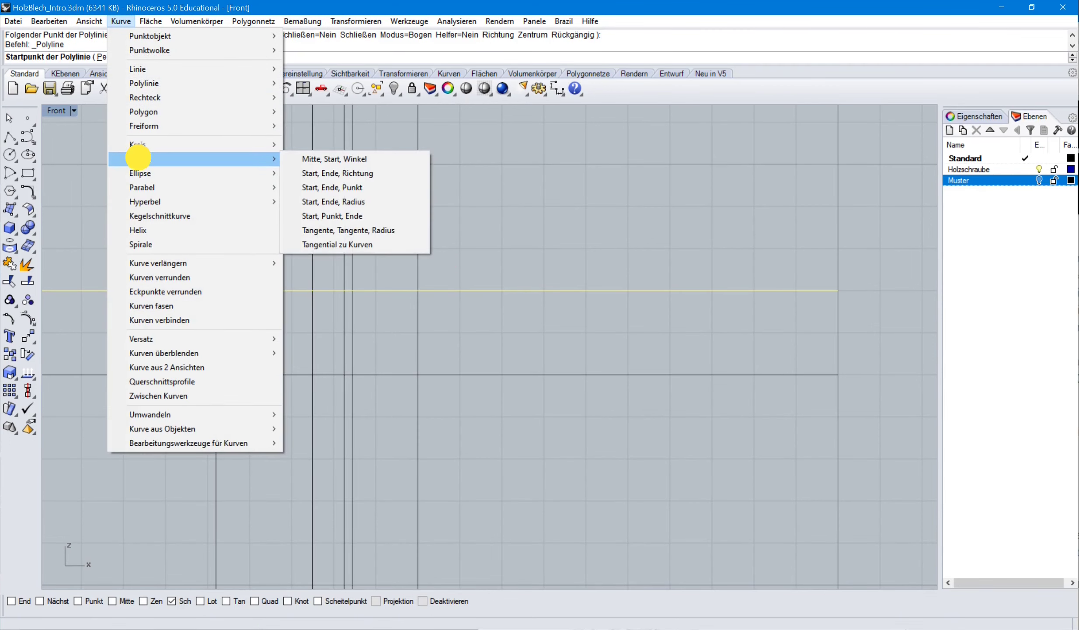
left_click(305, 174)
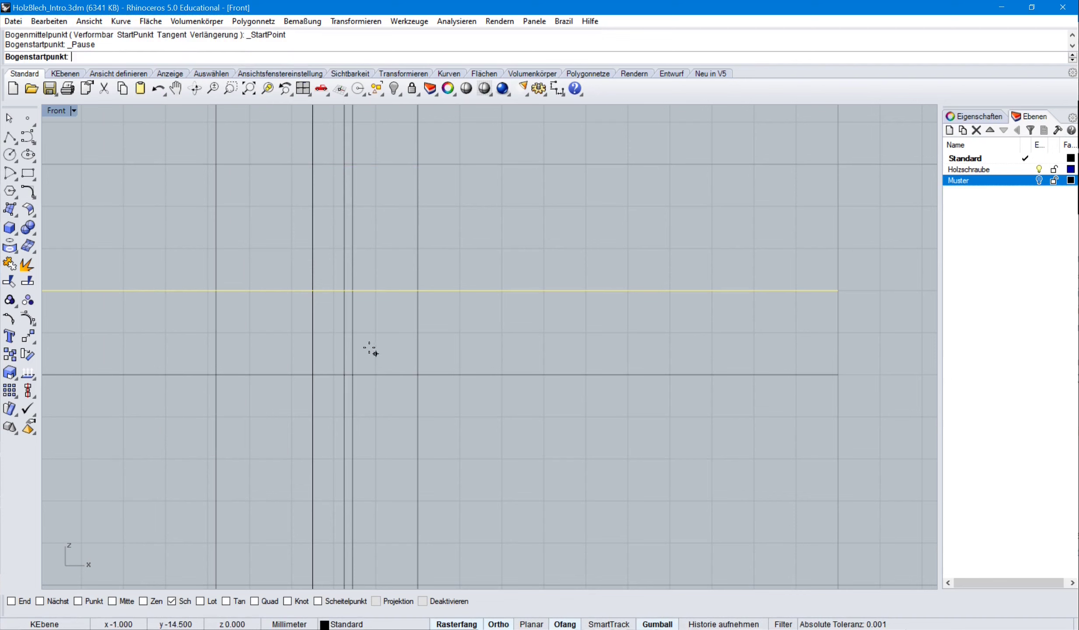
left_click(355, 368)
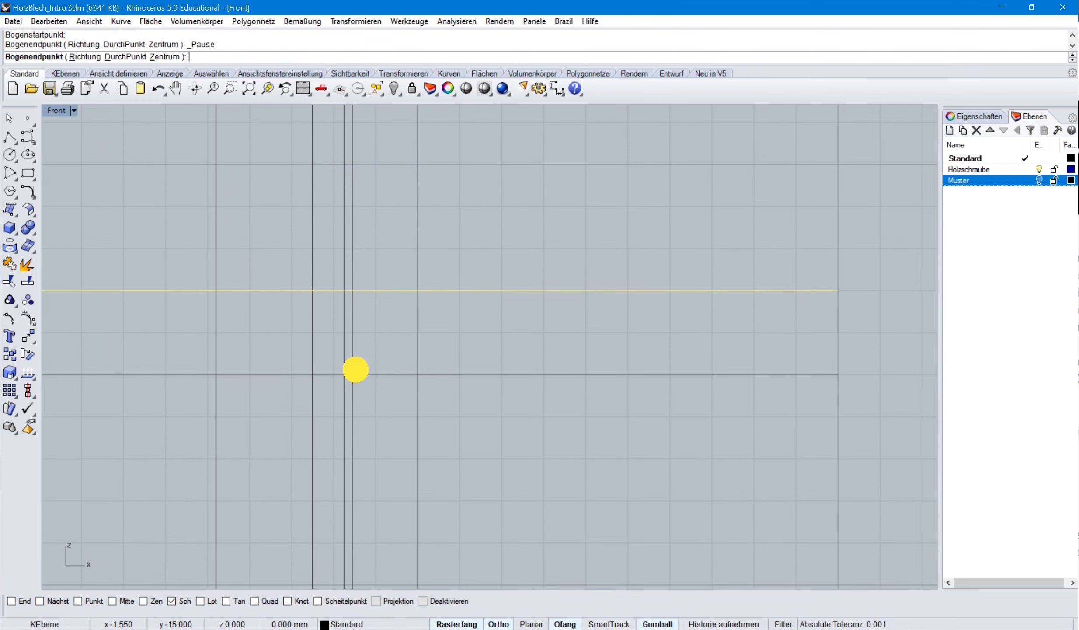
left_click(344, 291)
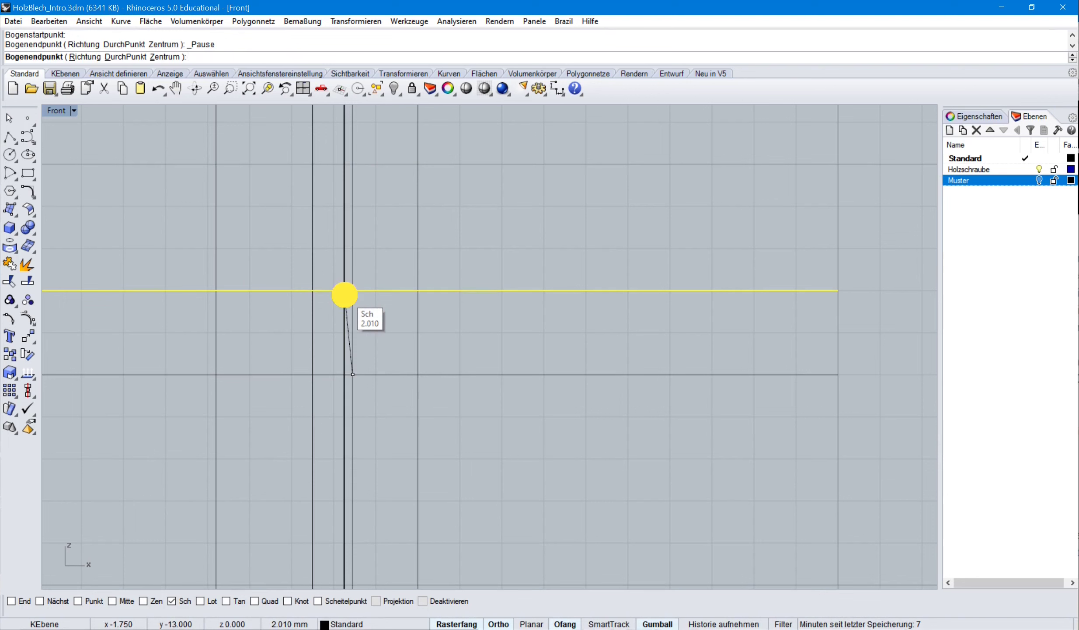
left_click(353, 291)
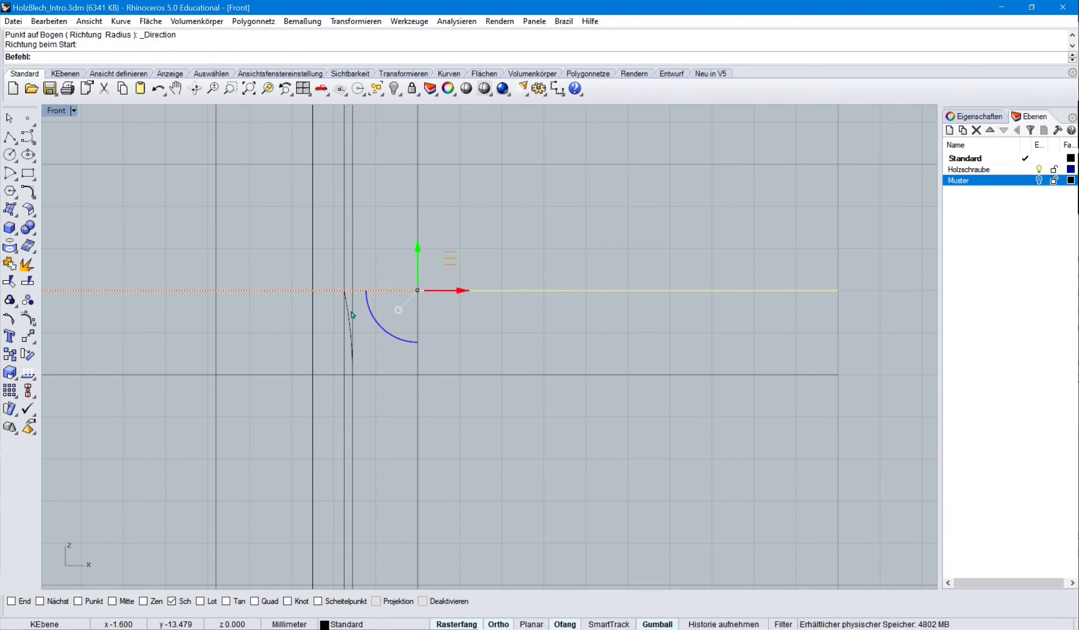
- Draw a straight polyline segment from the transition arc's upper end at (-1.75, -13) vertically up to the slanted head line
scroll(350, 317, "down", 4)
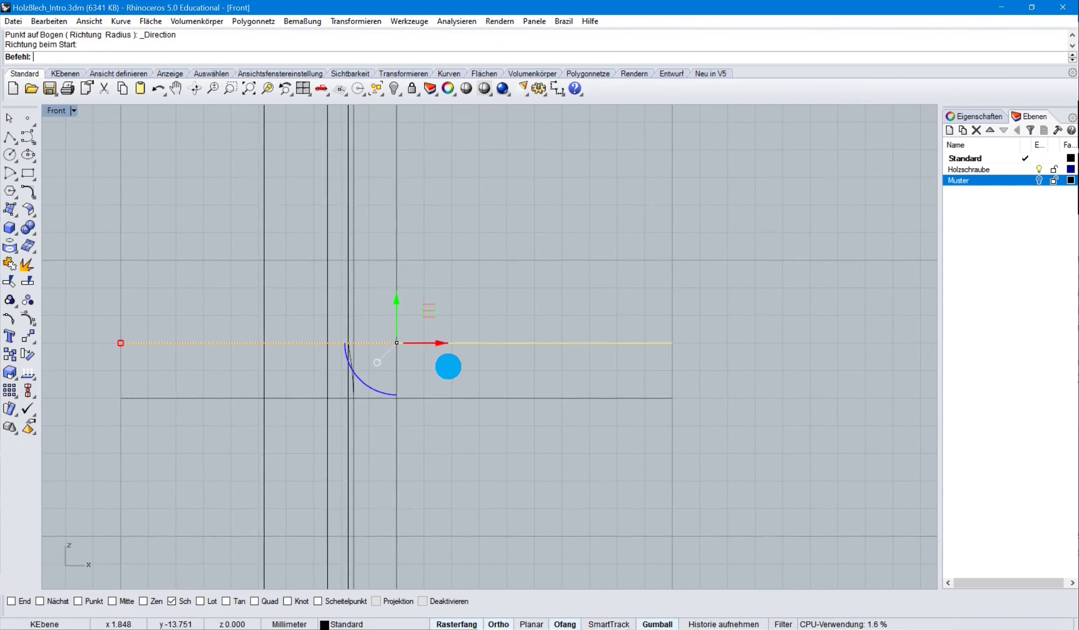
right_click_drag(429, 298, 428, 331)
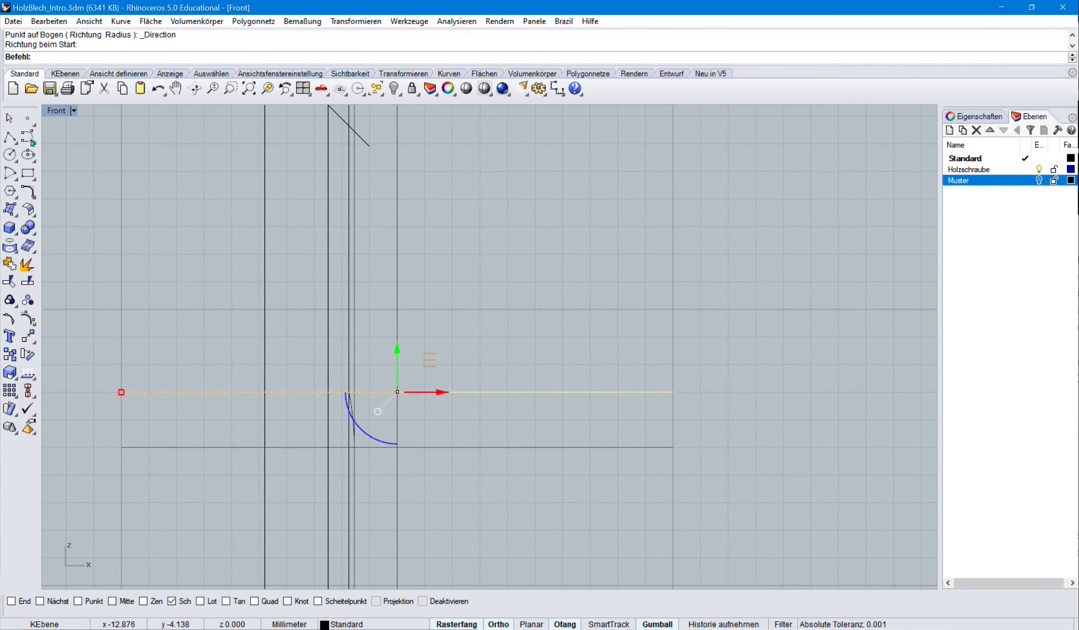
left_click(10, 137)
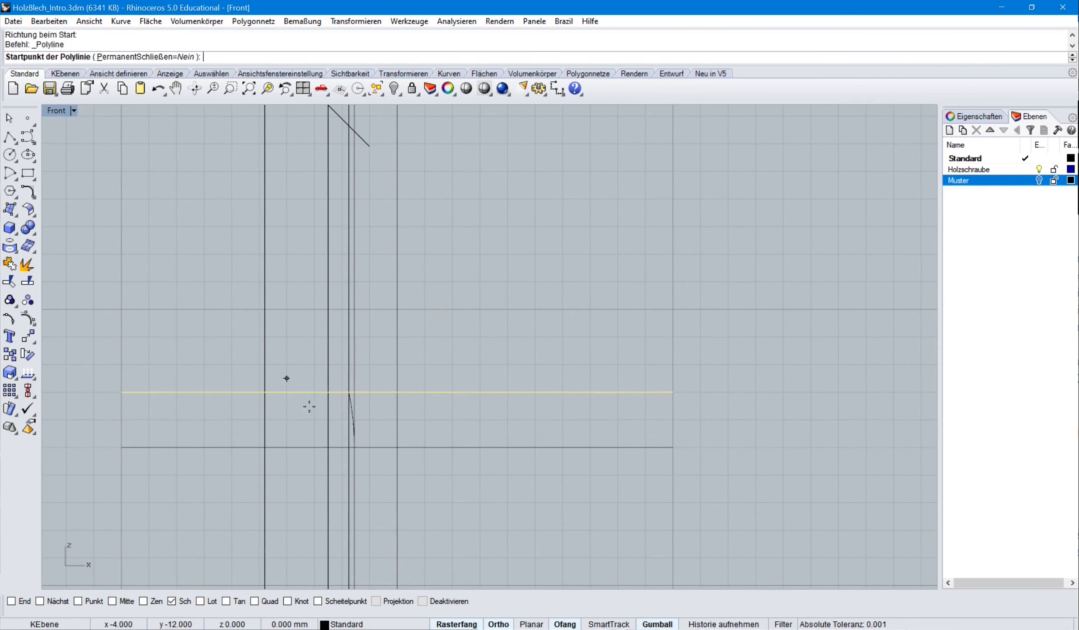
left_click(347, 392)
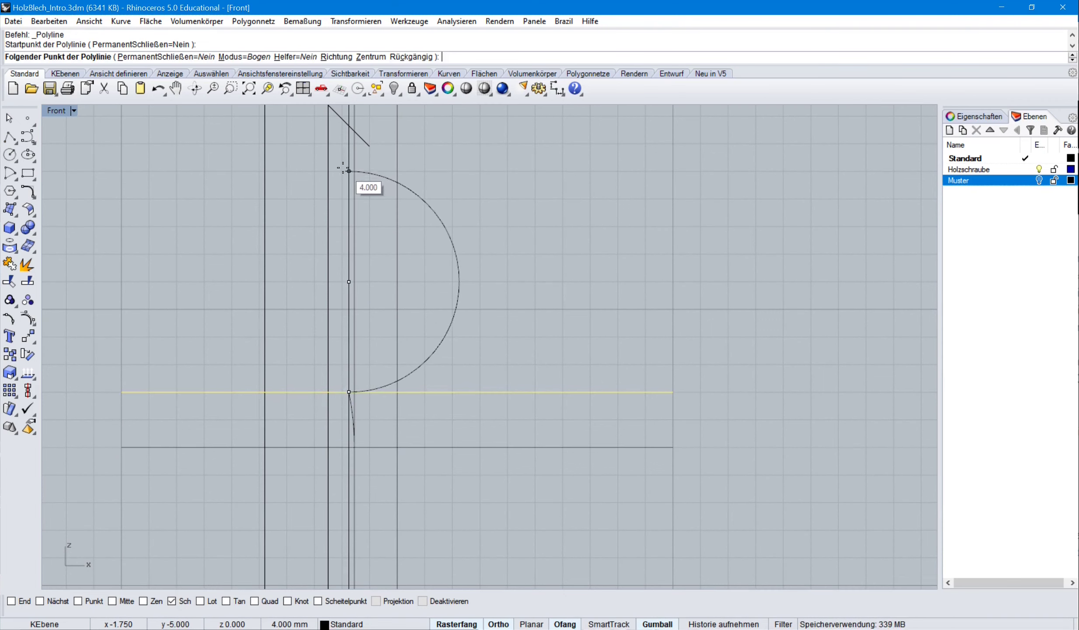
type("m")
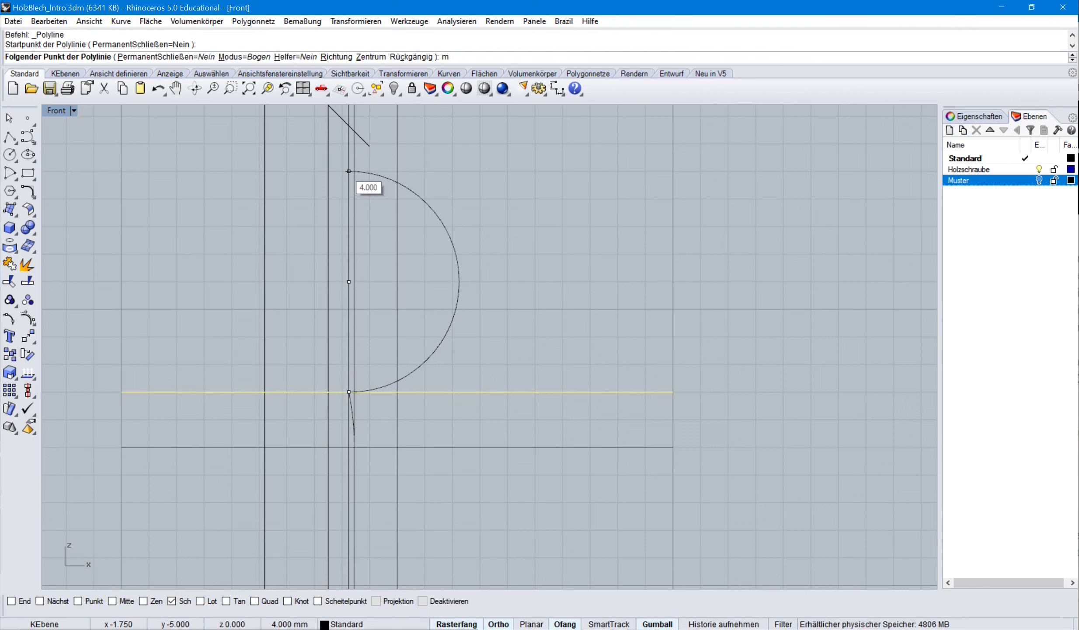
key("Return")
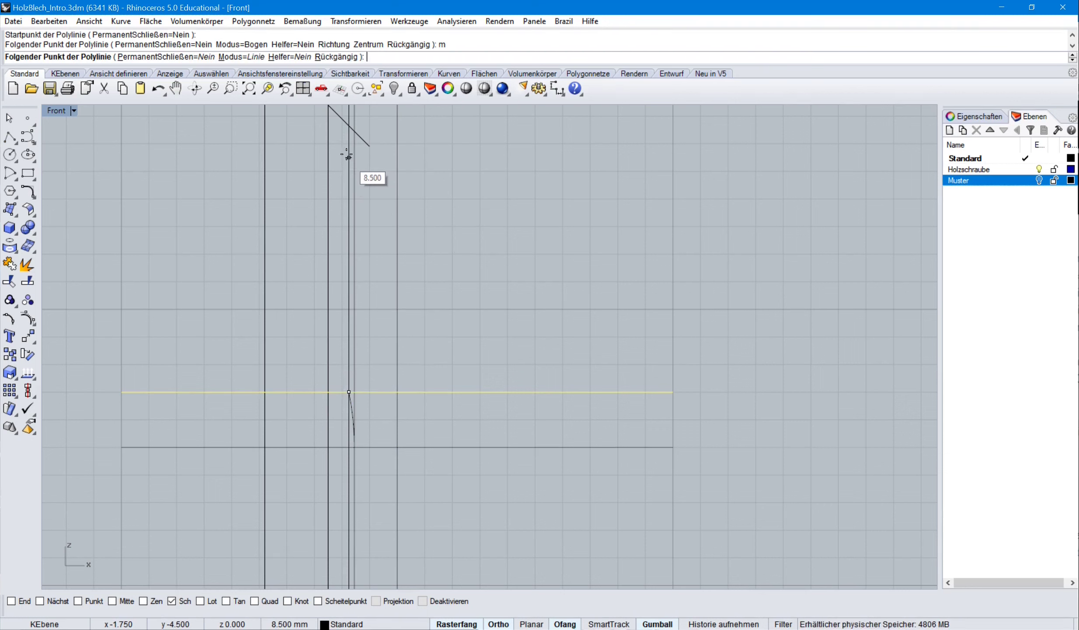
left_click(347, 126)
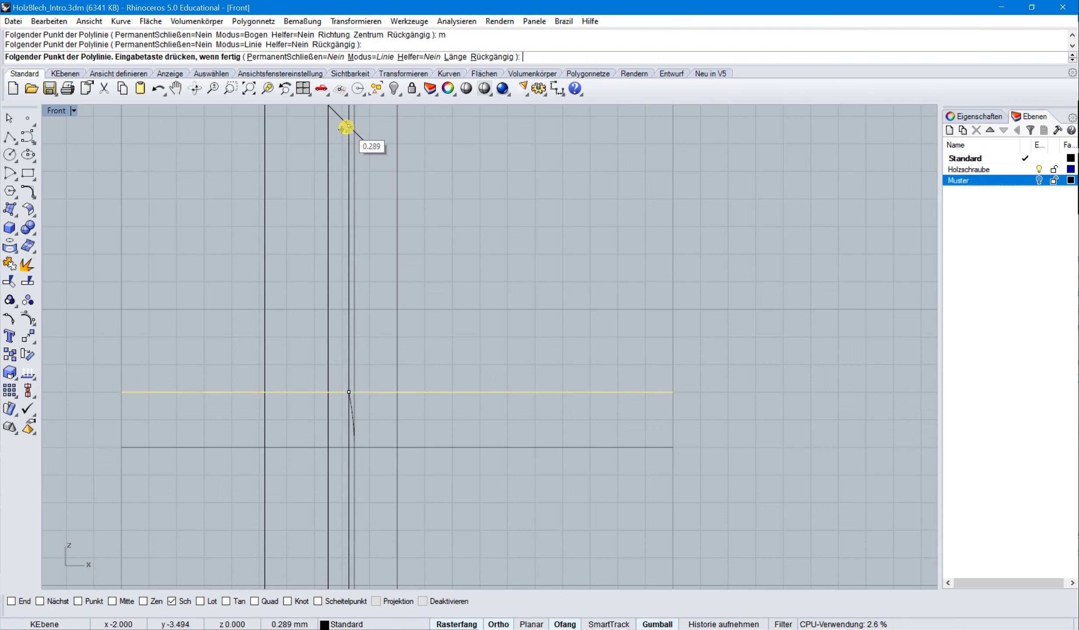
right_click(378, 153)
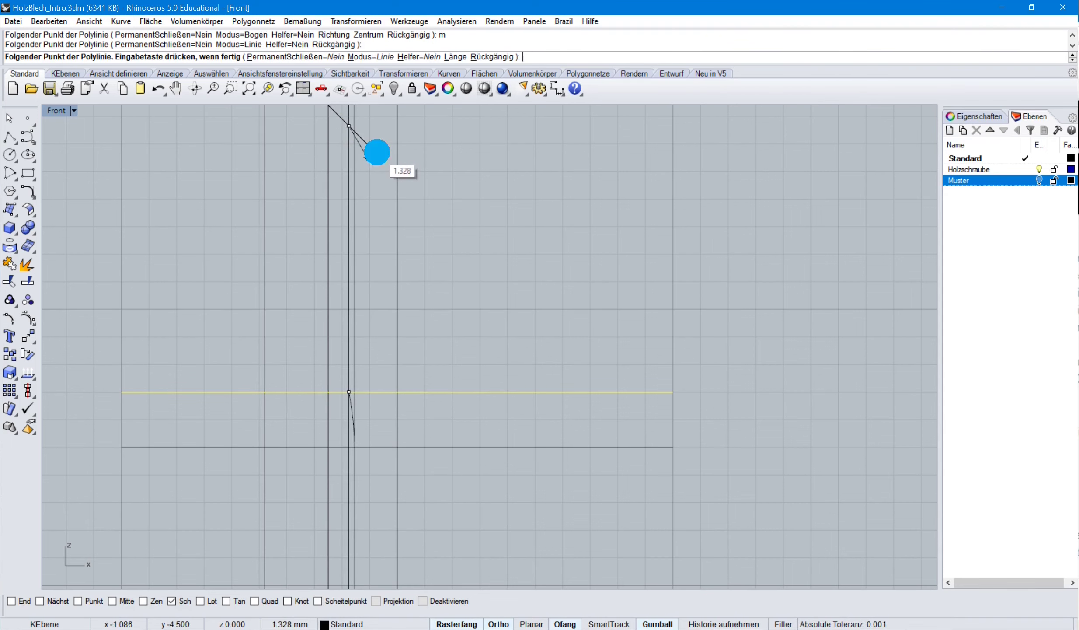
- Delete the two vertical construction lines that mark the shank radius and the core radius
scroll(411, 174, "down", 3)
right_click_drag(414, 172, 410, 281)
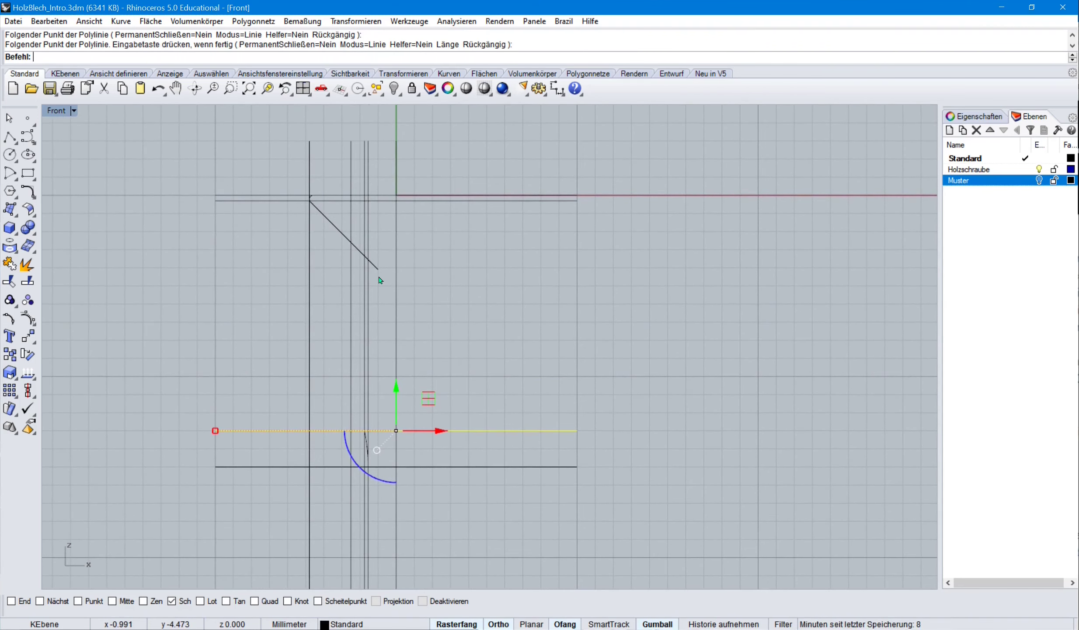
left_click(366, 174)
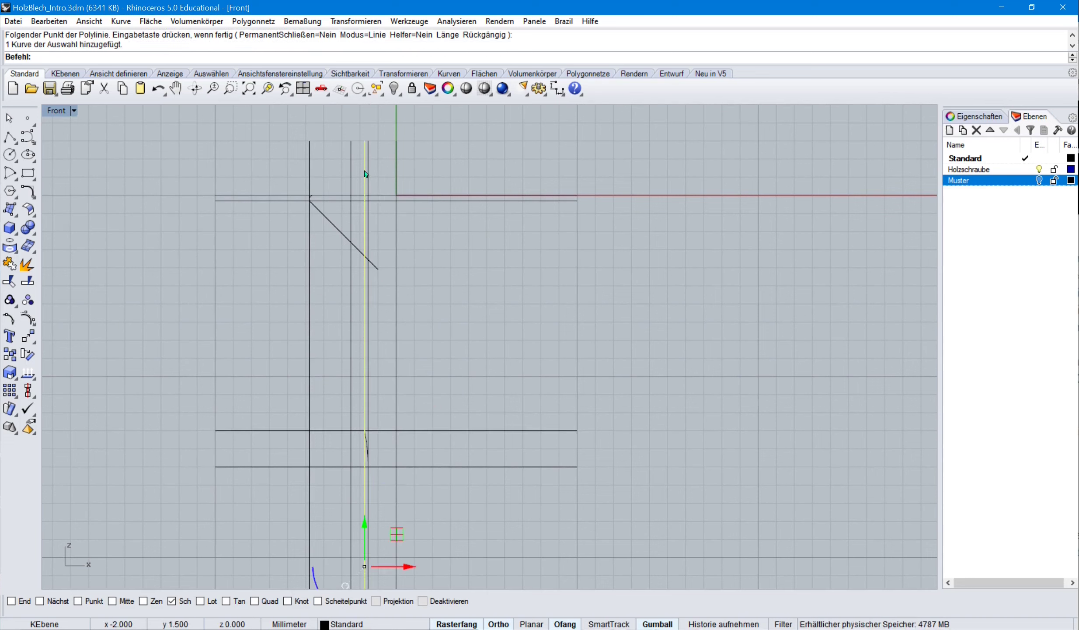
key("Delete")
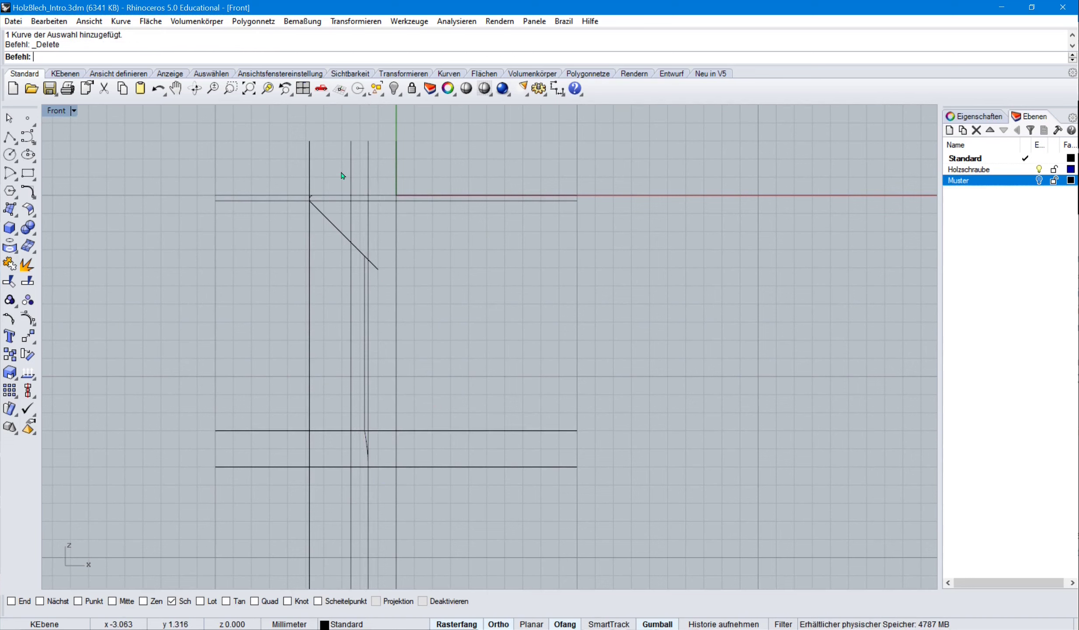
left_click(368, 176)
scroll(462, 253, "down", 4)
key("Delete")
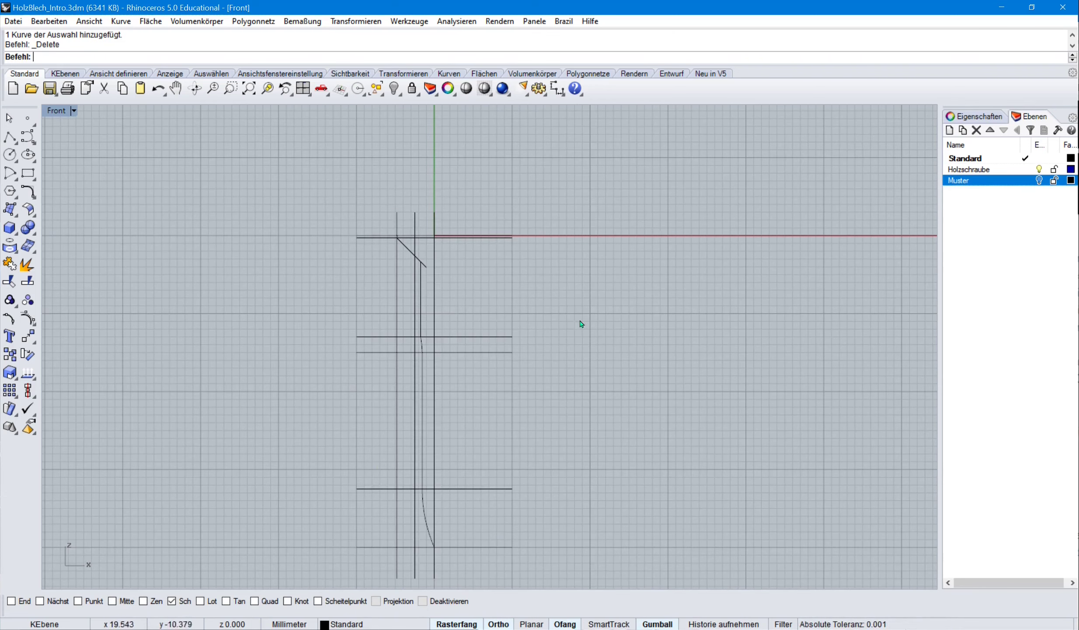
- Connect the vertical shank line with the slanted head line at their intersection, with joining enabled and the overhang removed
scroll(418, 256, "up", 5)
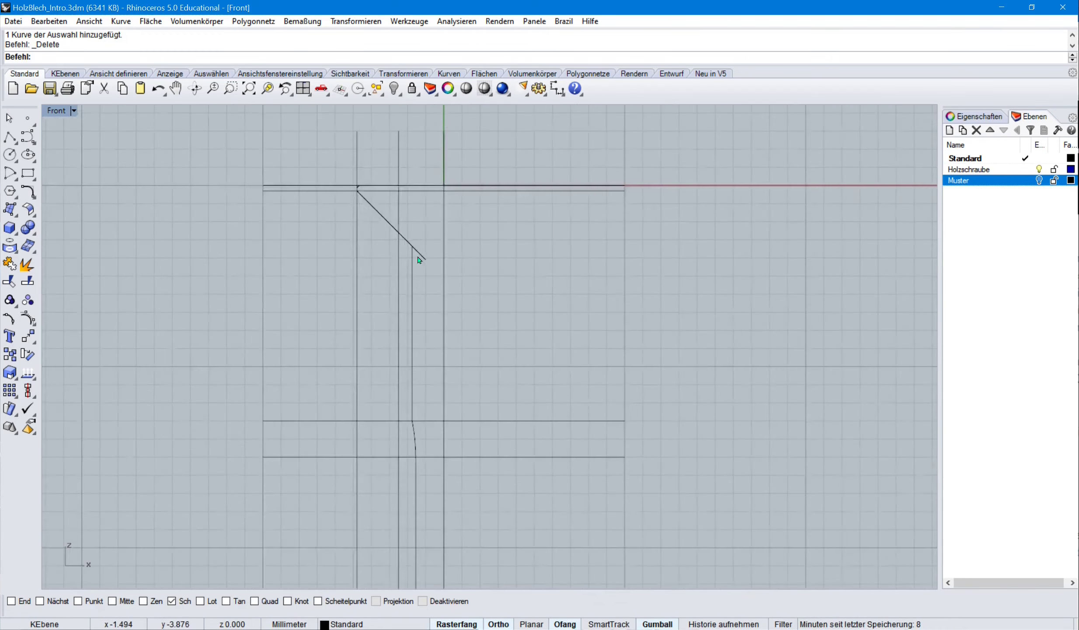
left_click(120, 21)
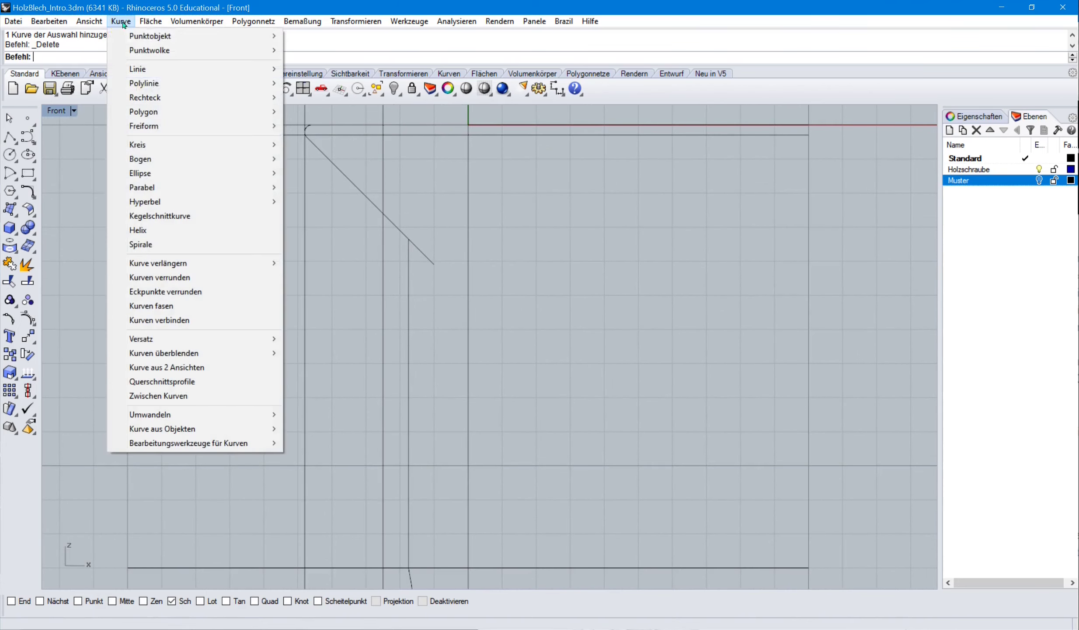
left_click(168, 320)
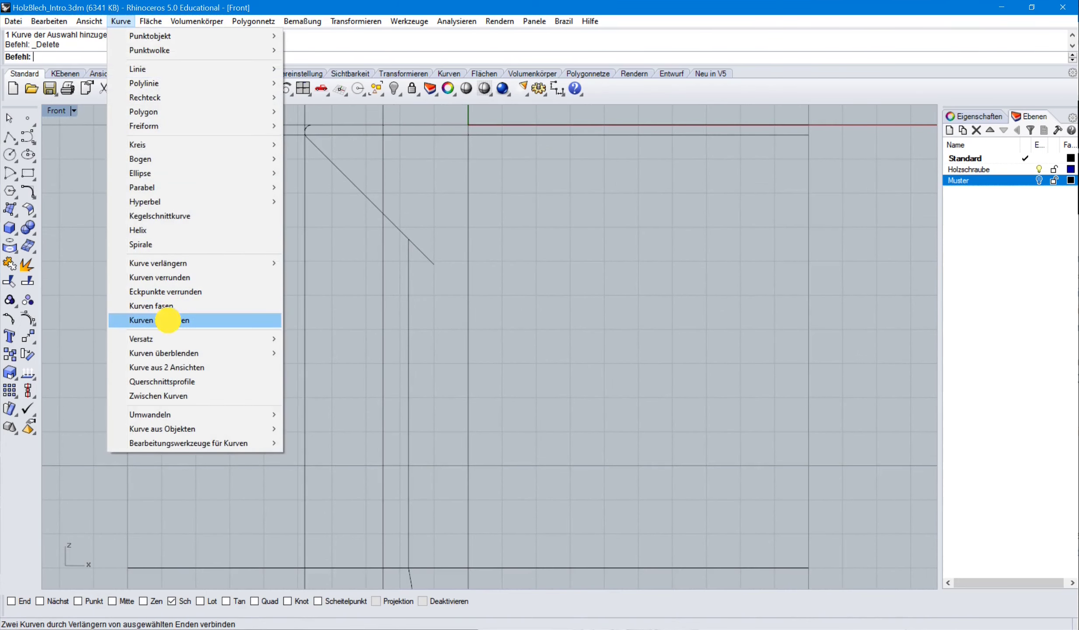
left_click(407, 260)
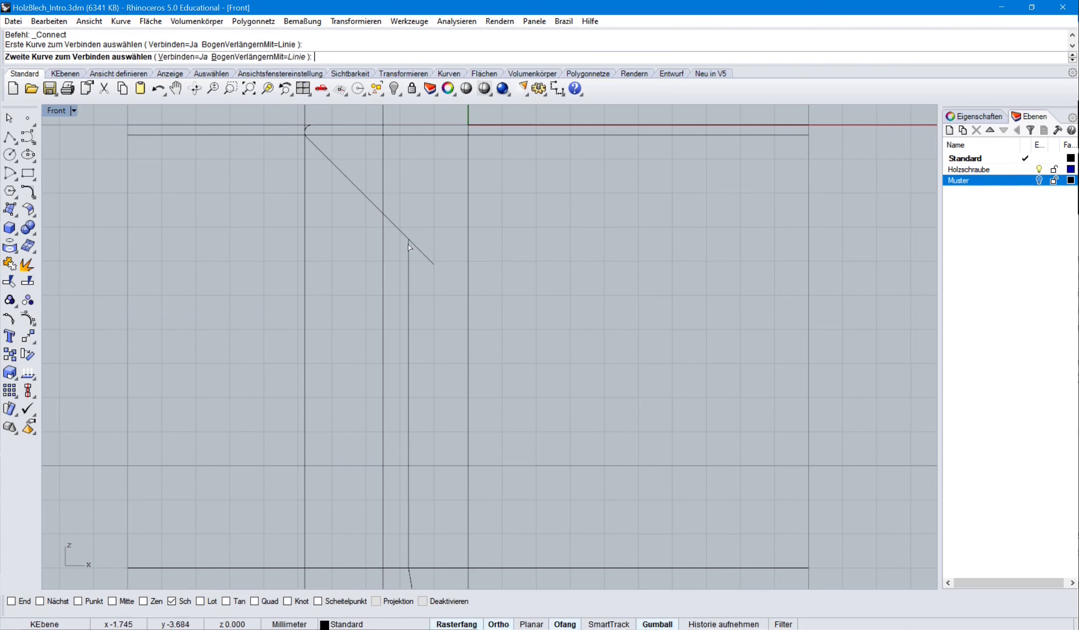
left_click(402, 231)
scroll(427, 244, "down", 5)
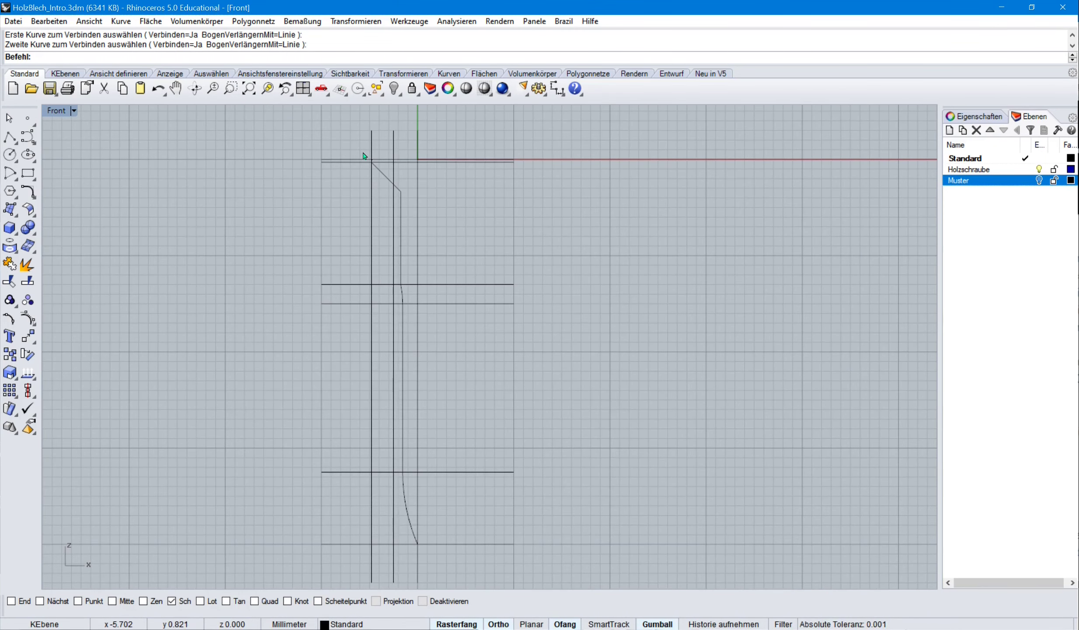
- Join the head, shank, transition arc and core curves into one continuous screw profile
left_click_drag(363, 152, 439, 552)
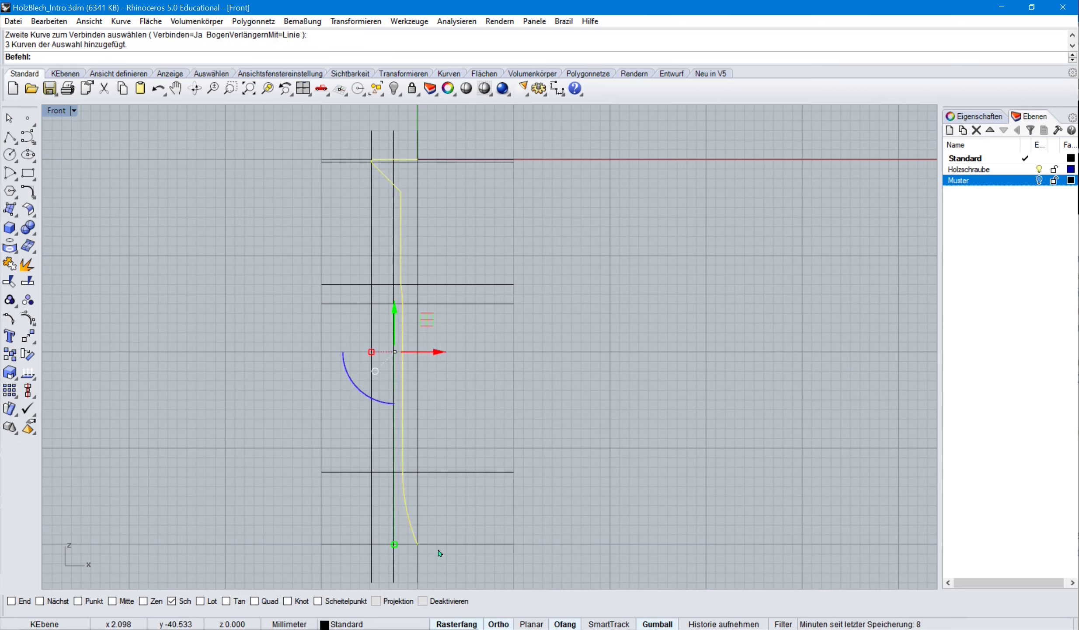
left_click(47, 21)
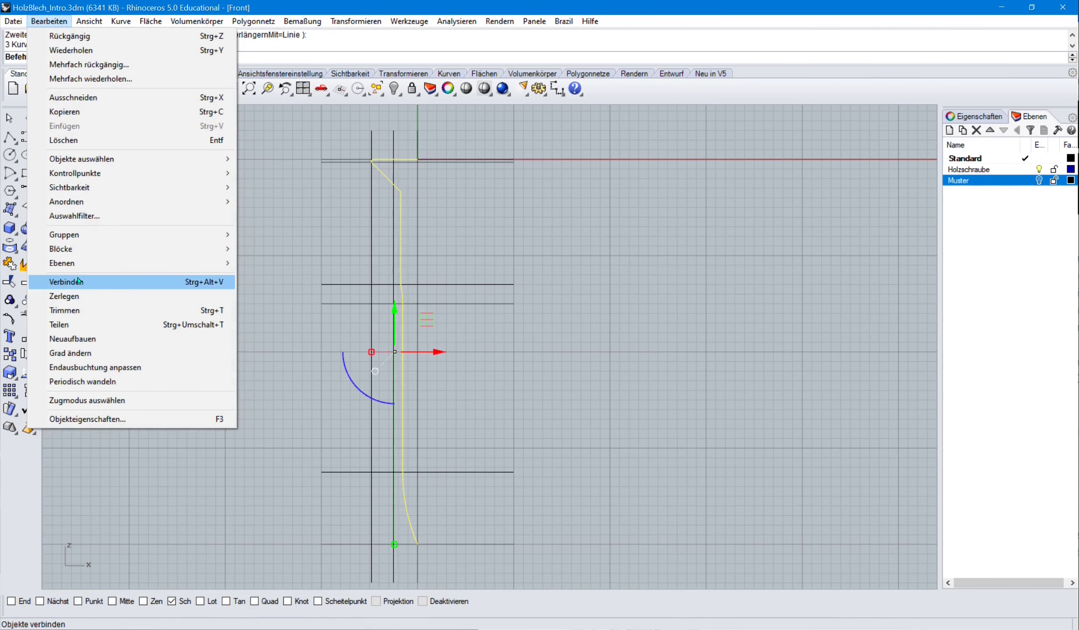
left_click(78, 281)
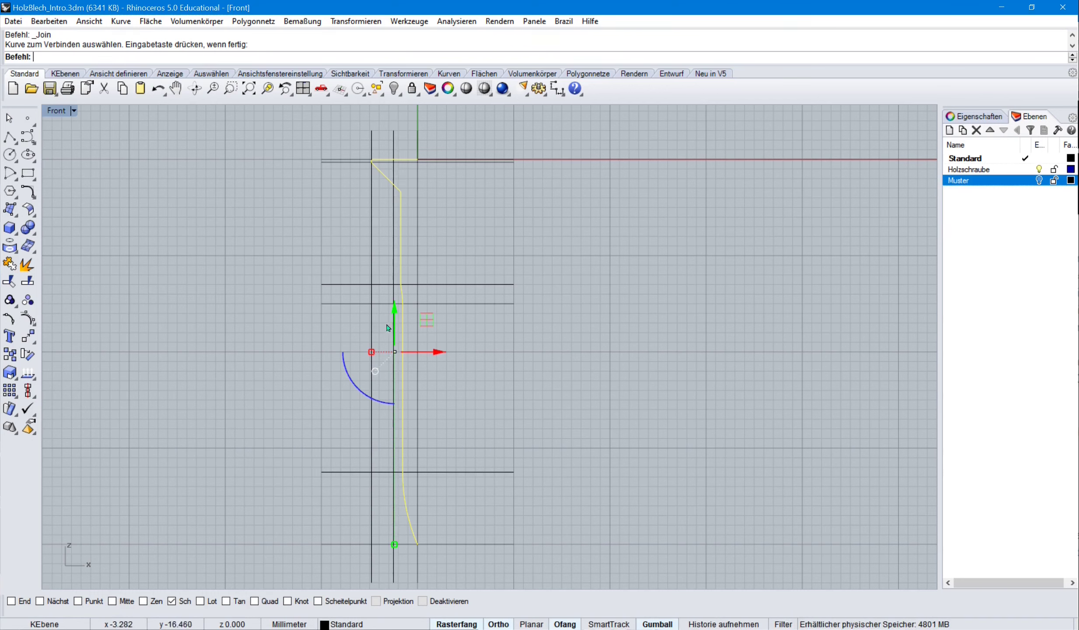
- Revolve the screw profile 360° about the vertical centre axis, with a start angle of 0
left_click(151, 21)
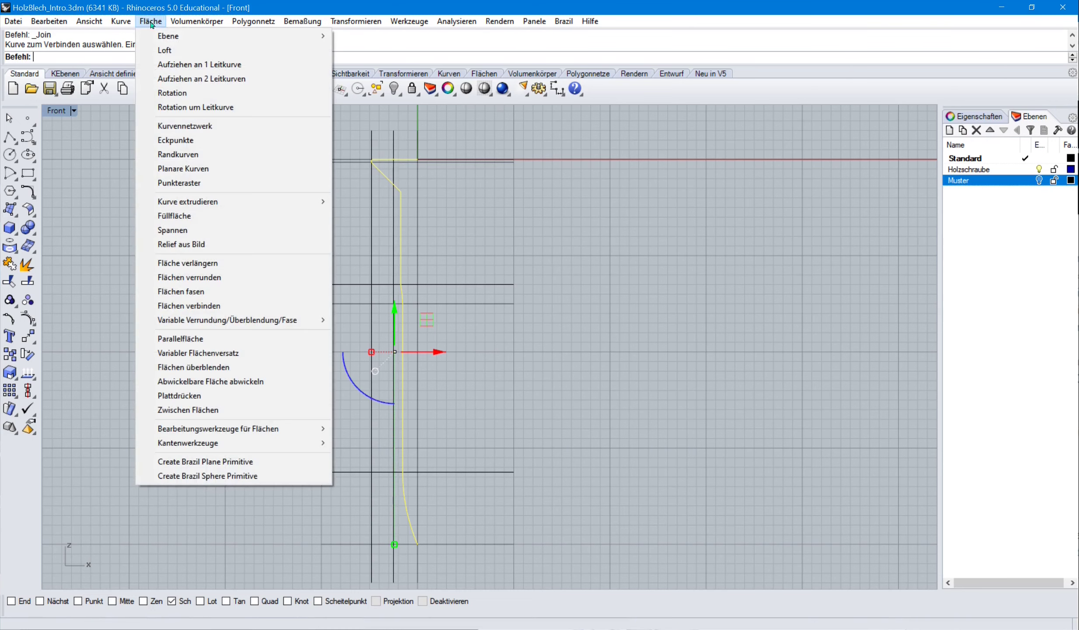
left_click(174, 94)
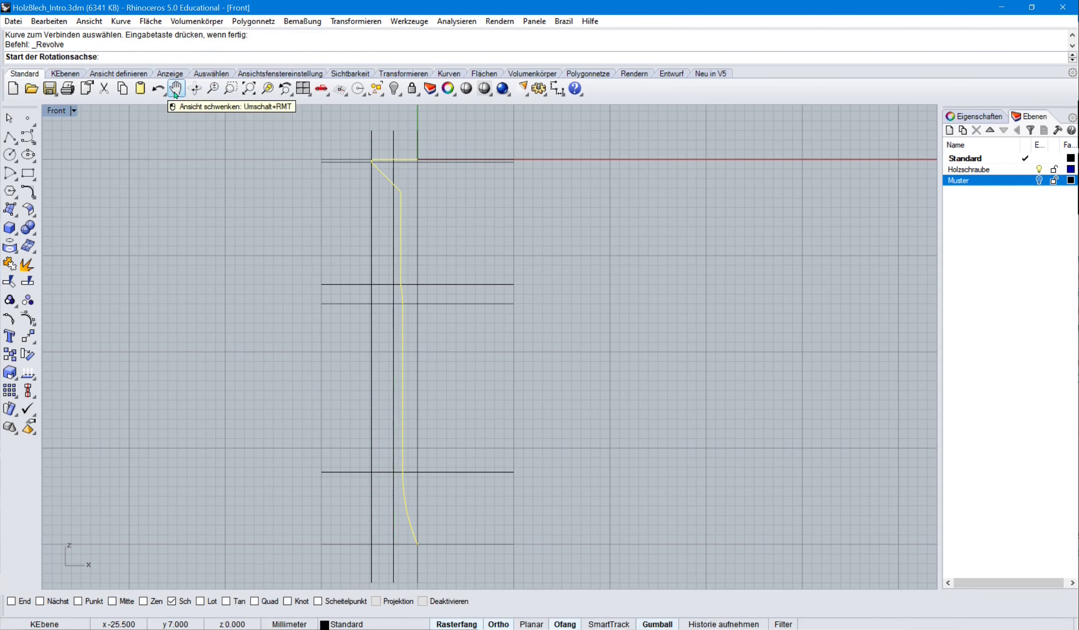
left_click(419, 126)
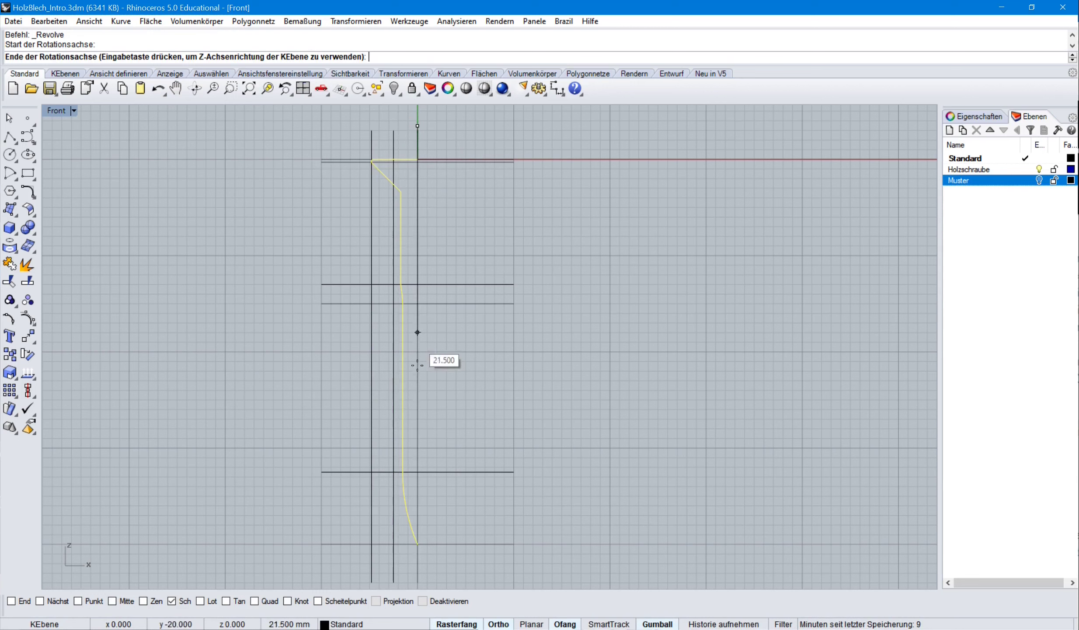
left_click(417, 559)
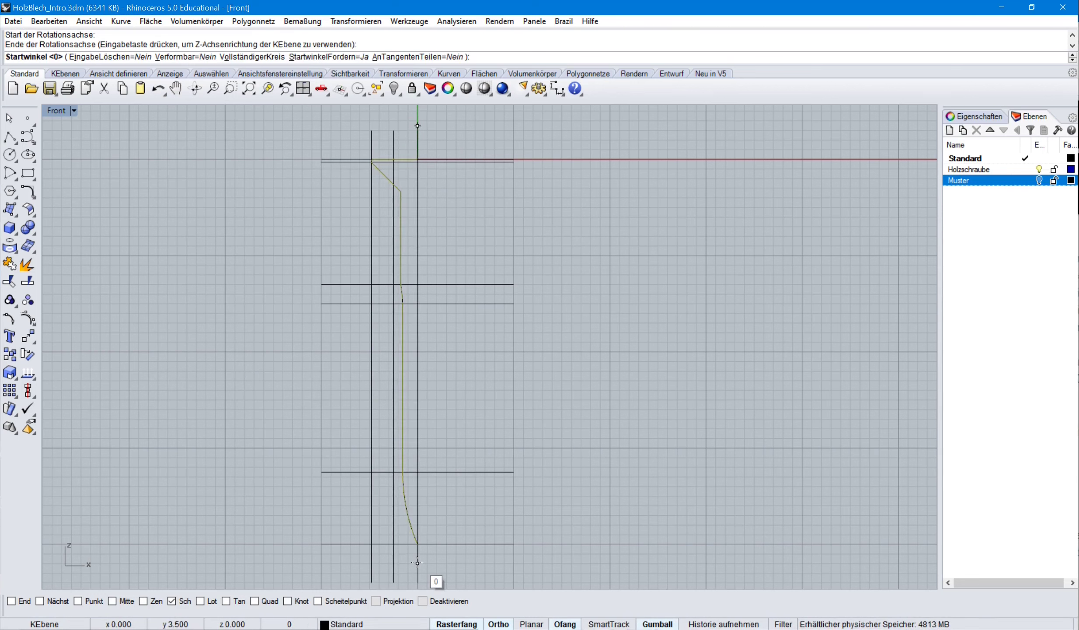
left_click(417, 562)
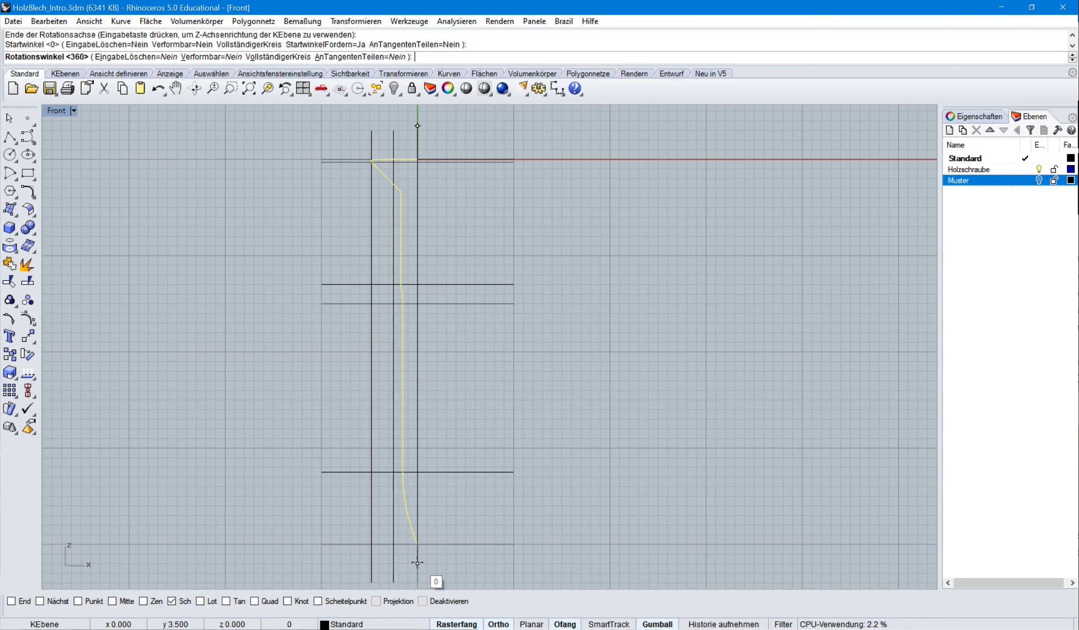
left_click(417, 562)
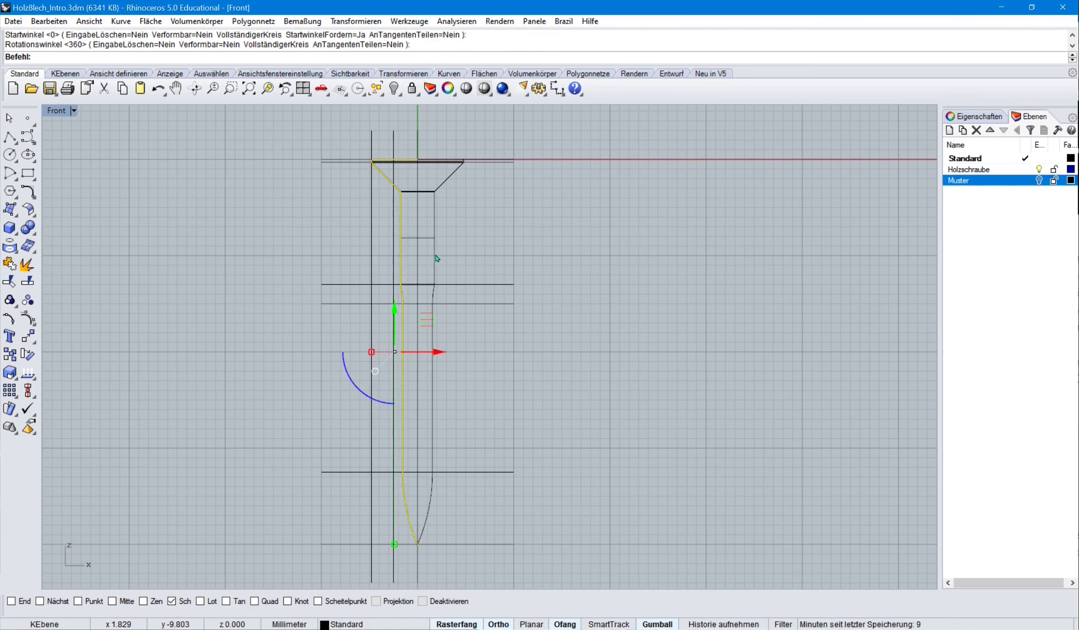
- Set the Front view to shaded display and delete the vertical construction line at the head's outer edge
left_click(53, 111)
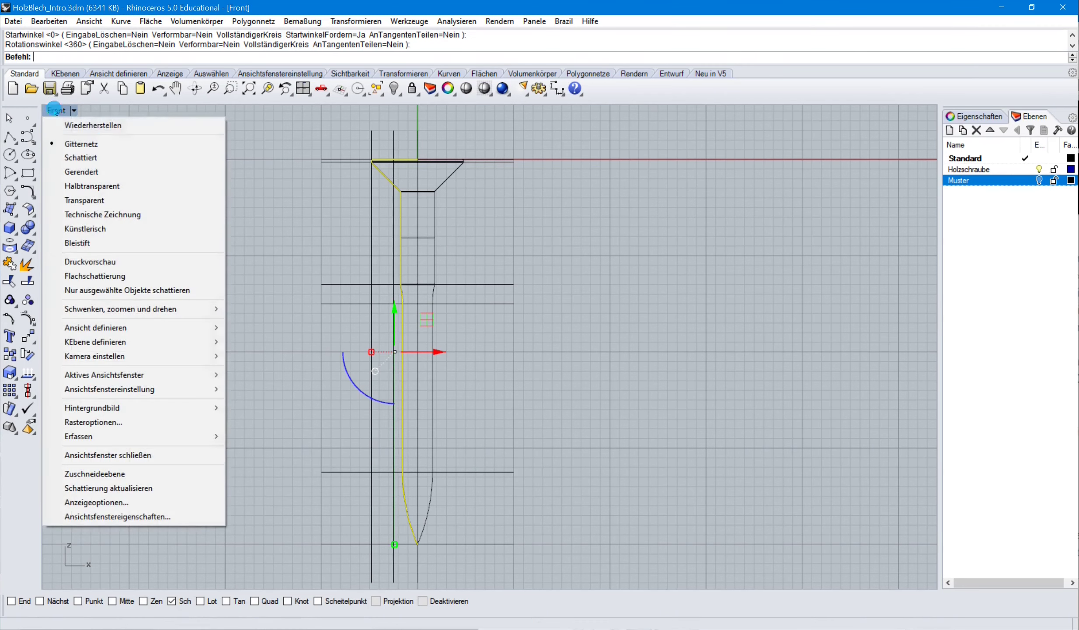
left_click(86, 159)
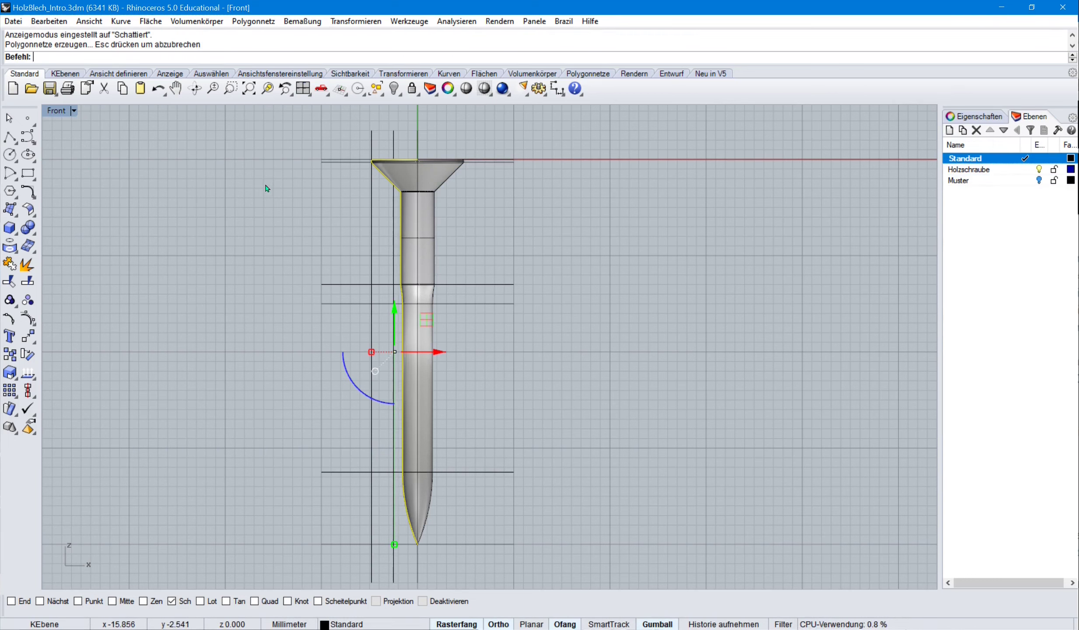
left_click(371, 136)
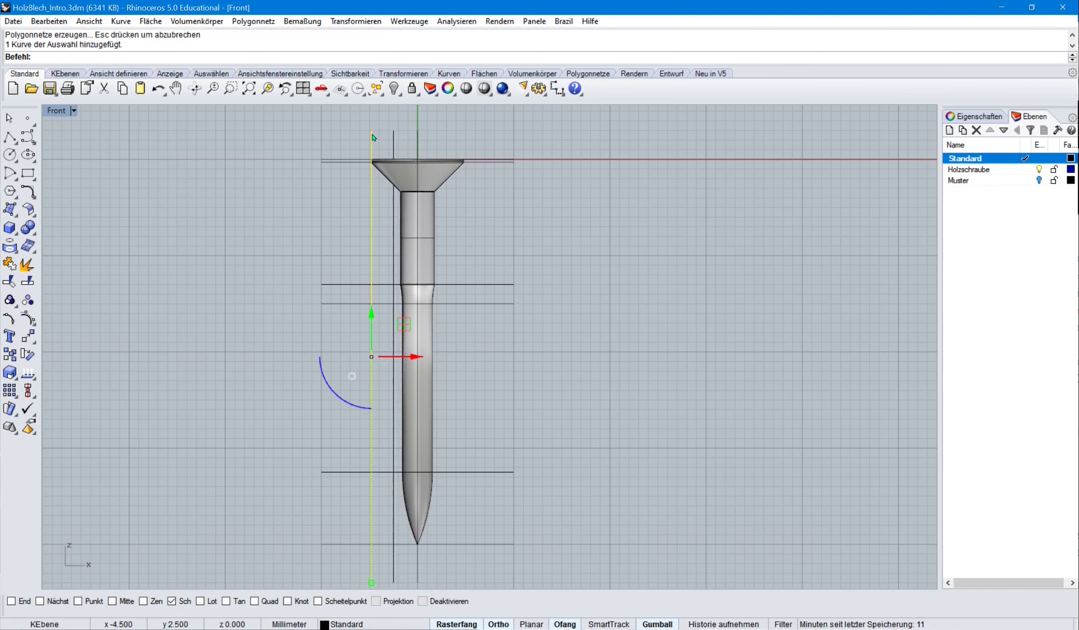
key("Delete")
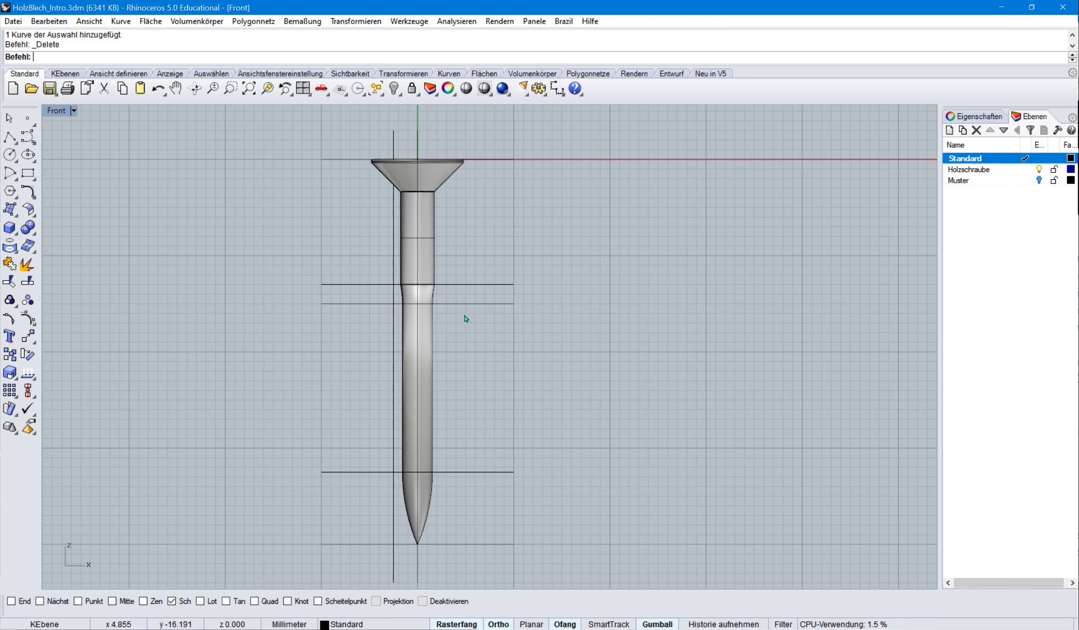
- Draw an open V-shaped polyline beside the shank from -5,-12, with 2 mm legs at relative angles of 200° and 340°
scroll(463, 317, "up", 5)
right_click_drag(460, 337, 587, 321)
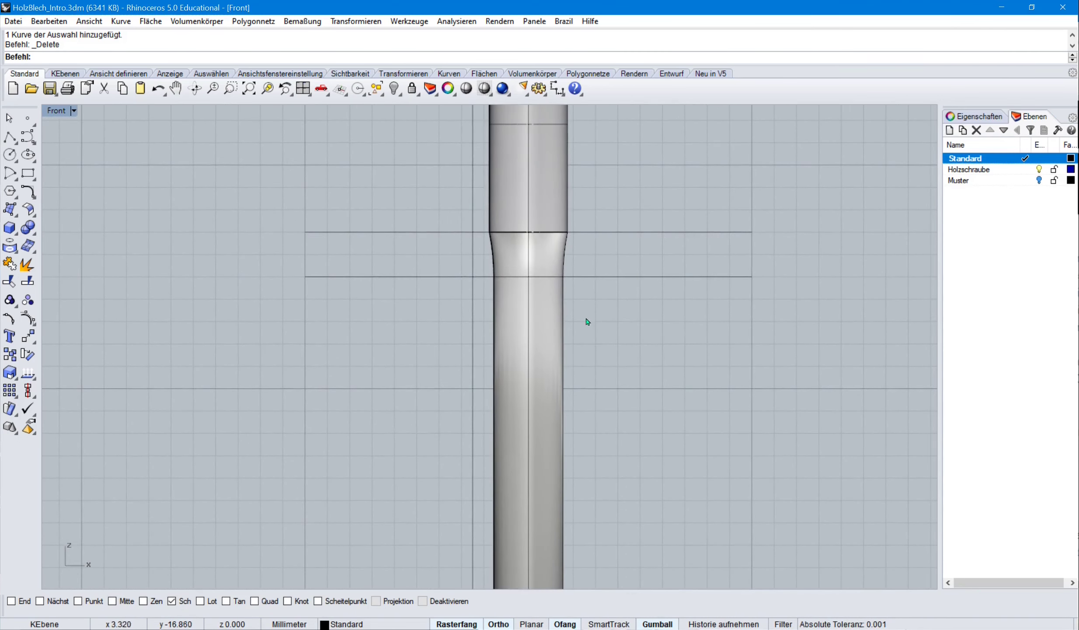
left_click(10, 137)
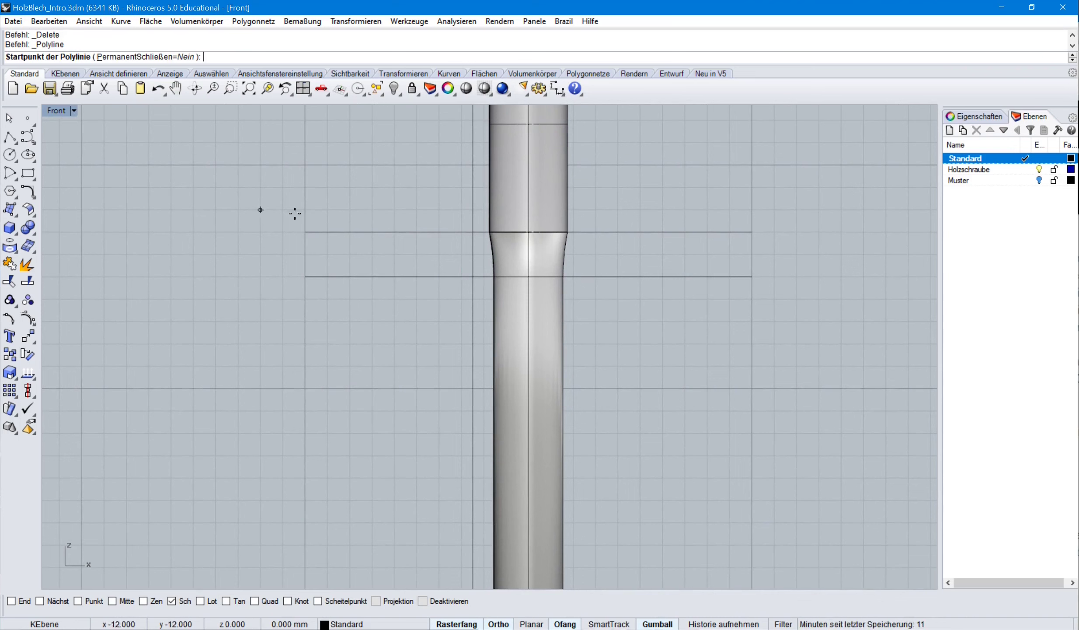
left_click(415, 210)
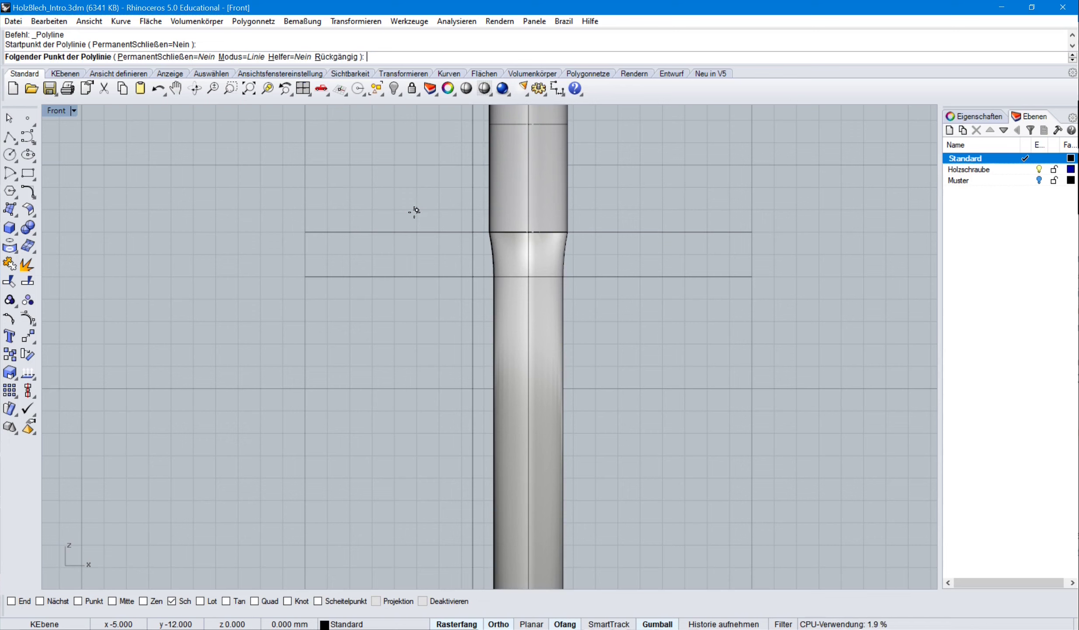
type("r2")
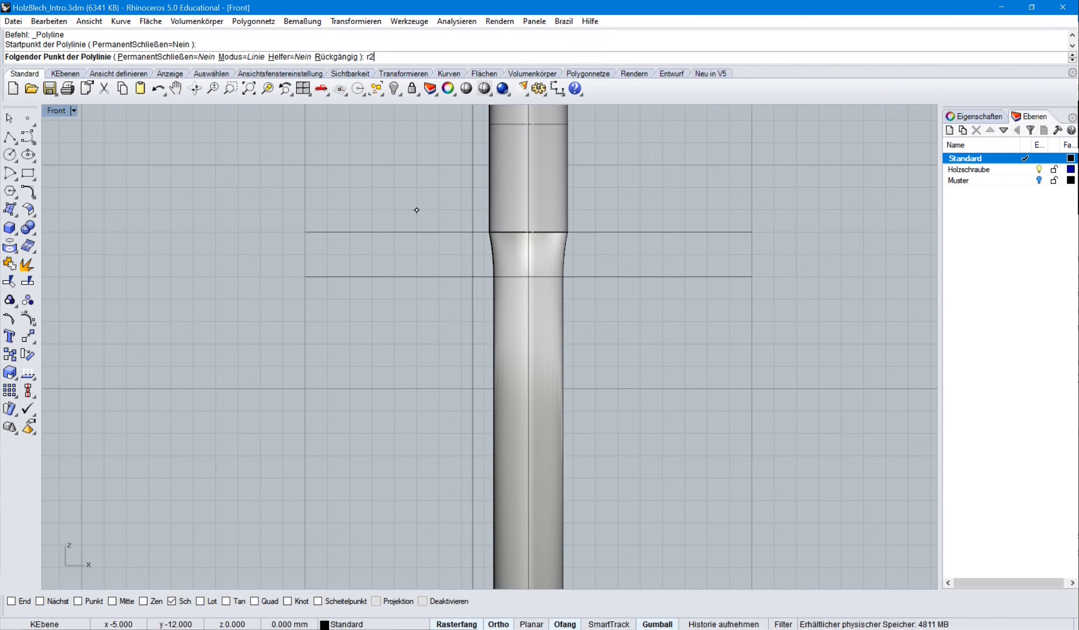
type("<200")
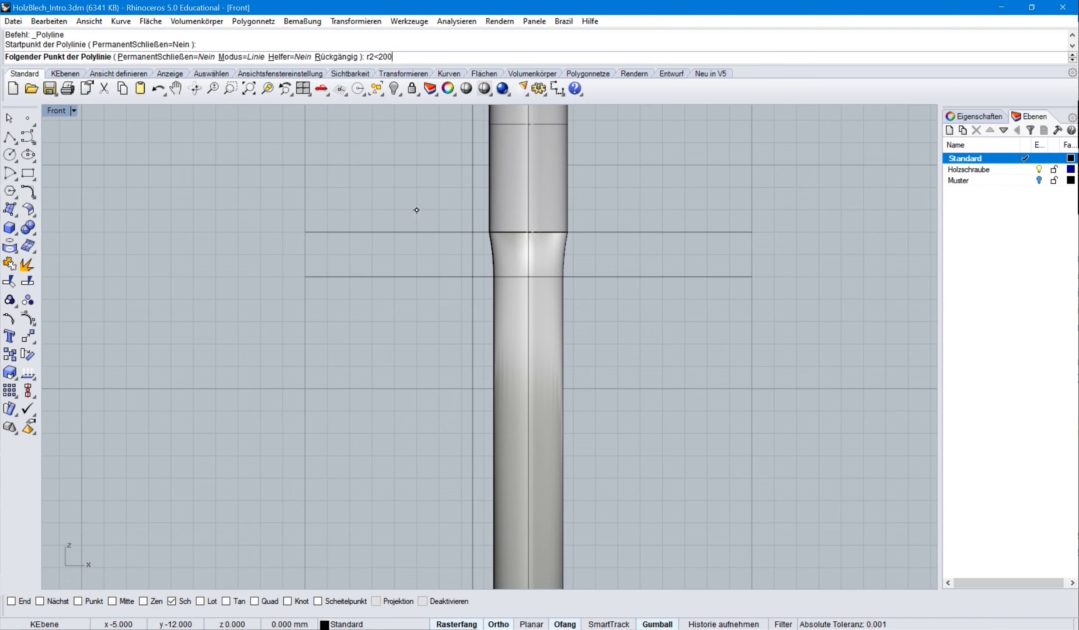
key("Return")
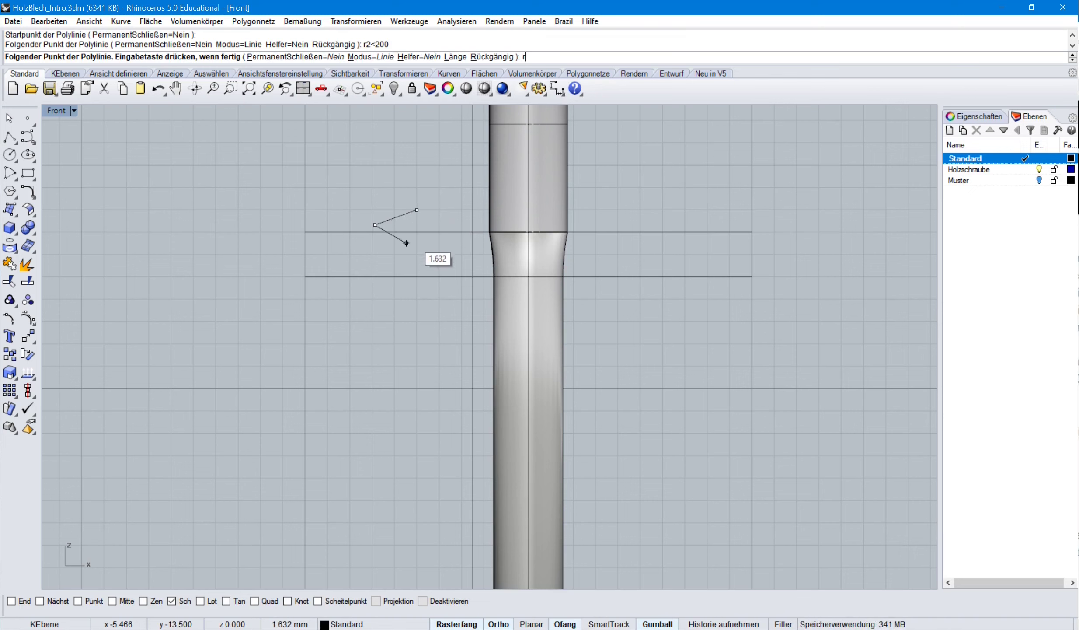
type("2<340")
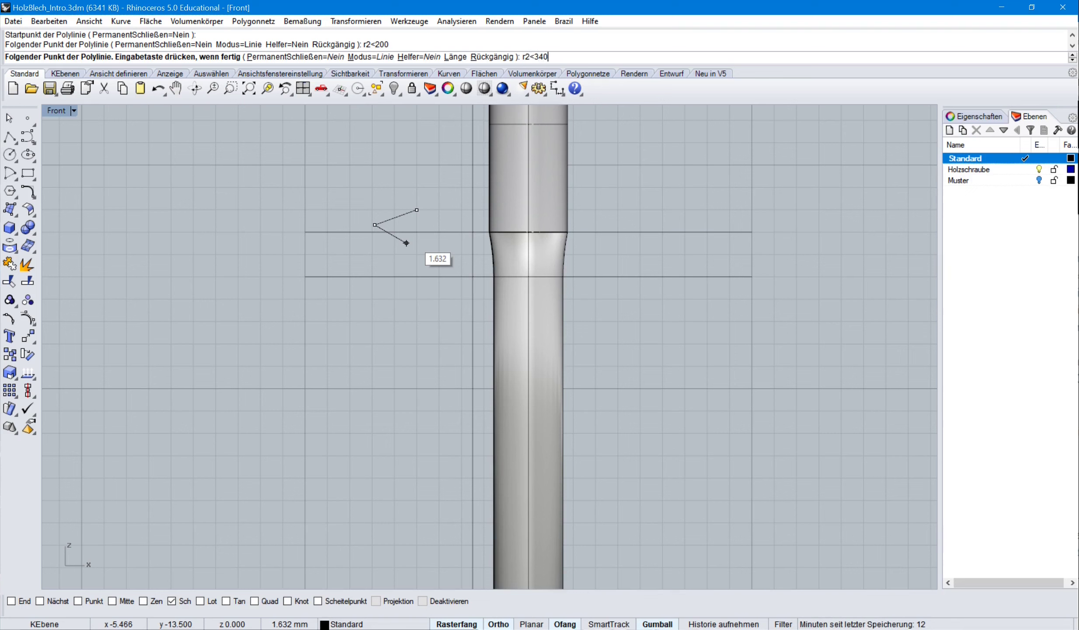
key("Return")
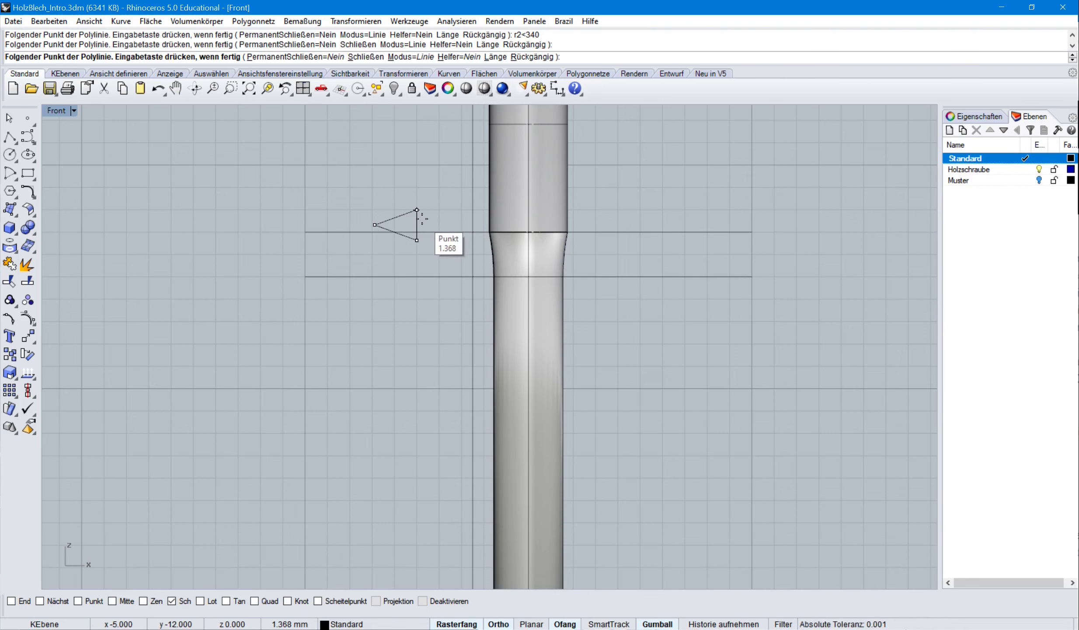
key("Return")
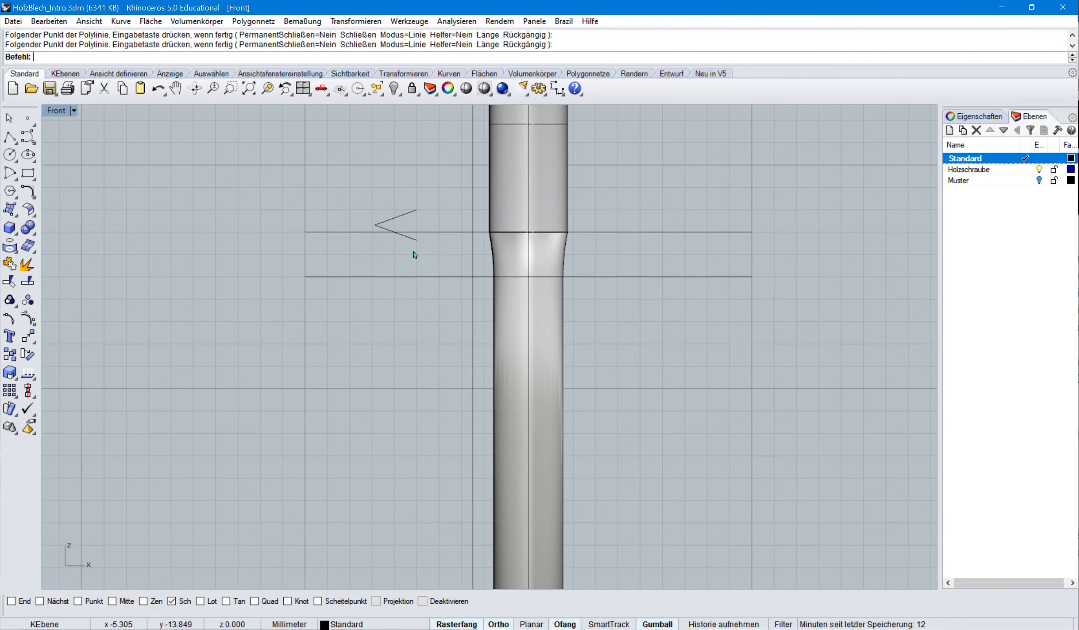
- Draw a vertical line across the open side of the V, starting at its upper leg's end
scroll(459, 252, "down", 3)
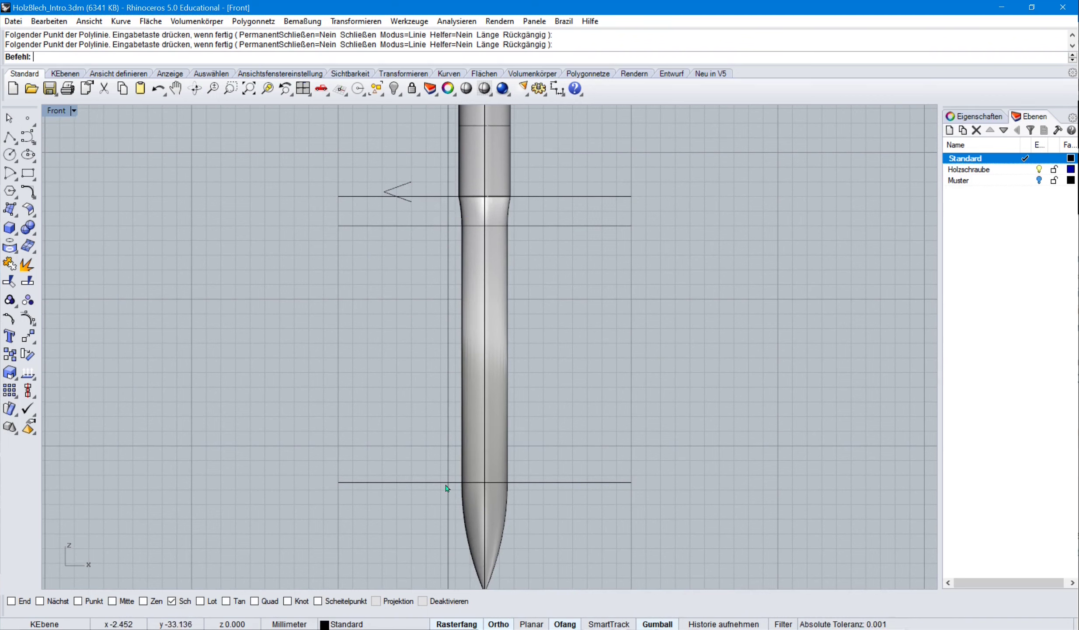
left_click(11, 139)
left_click(412, 183)
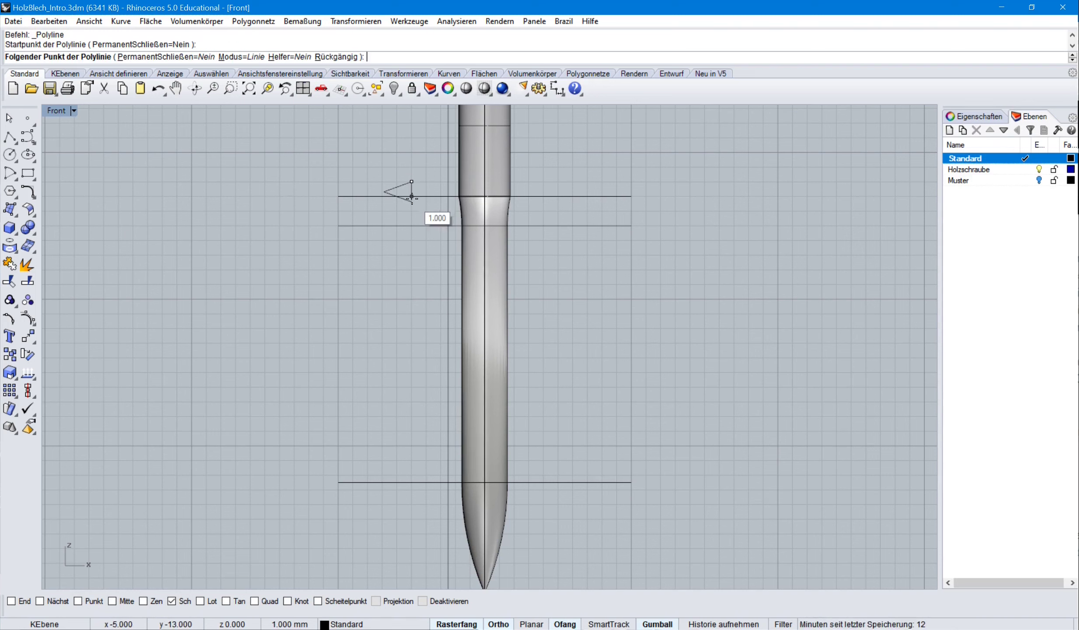
left_click(411, 201)
key("Return")
- Move the V and its vertical line down beside the tapered tip, with the upper corner at the tip's outline
left_click_drag(406, 185, 477, 540)
scroll(483, 574, "up", 8)
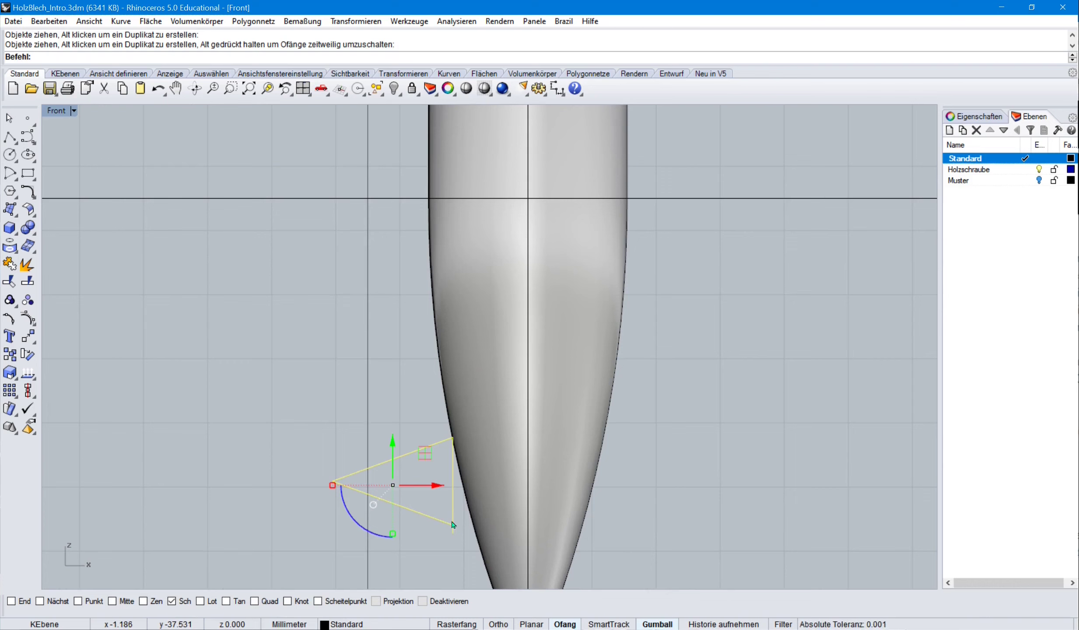
left_click(490, 491)
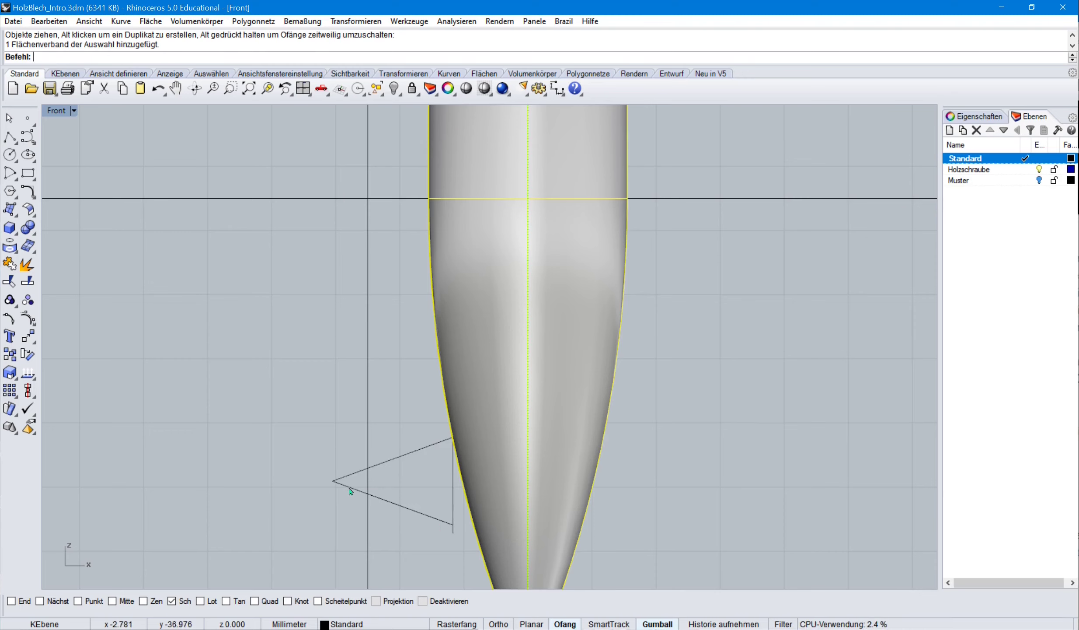
- Draw a slanted line across both legs of the V, roughly following the slope of the tapered tip
left_click(9, 137)
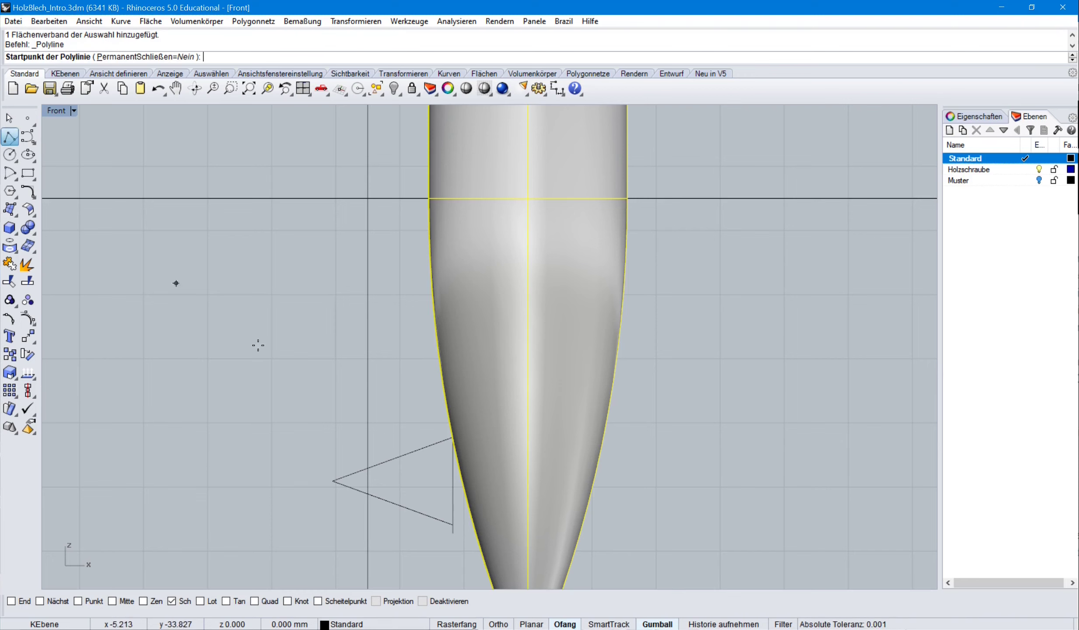
left_click(409, 447)
left_click(423, 523)
key("Return")
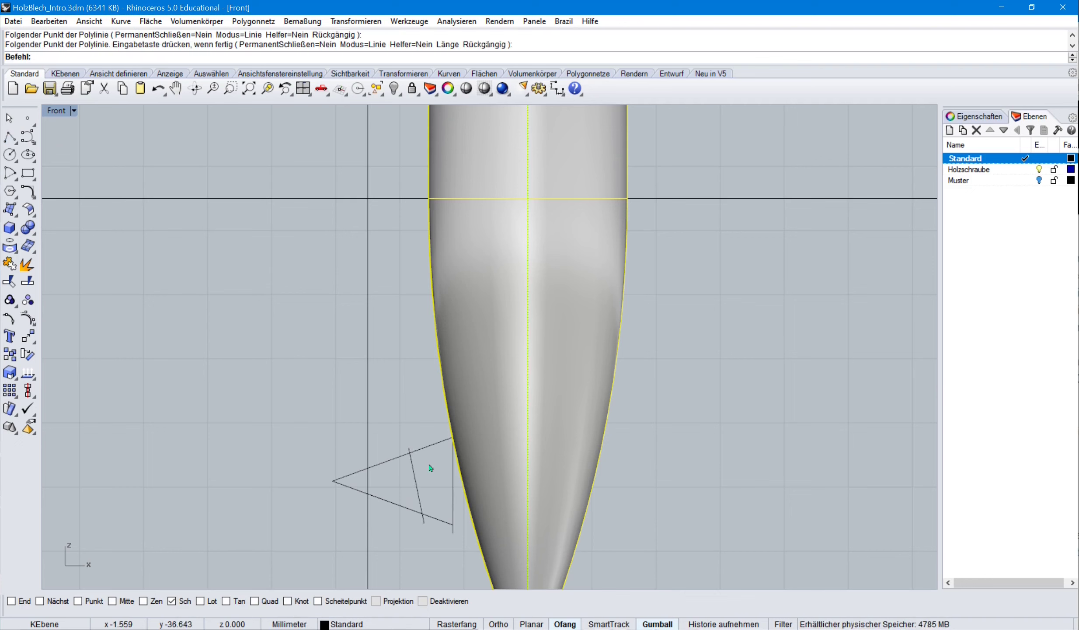
- Trim away everything on the screw side of the slanted line, including the vertical line and the V's leg ends
left_click(417, 484)
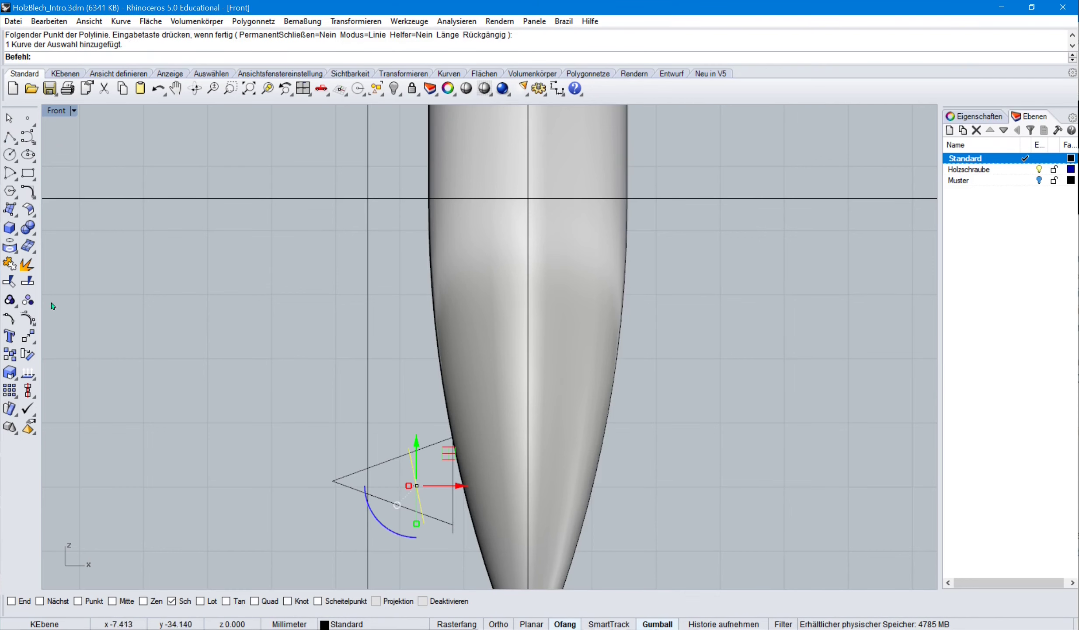
left_click(9, 281)
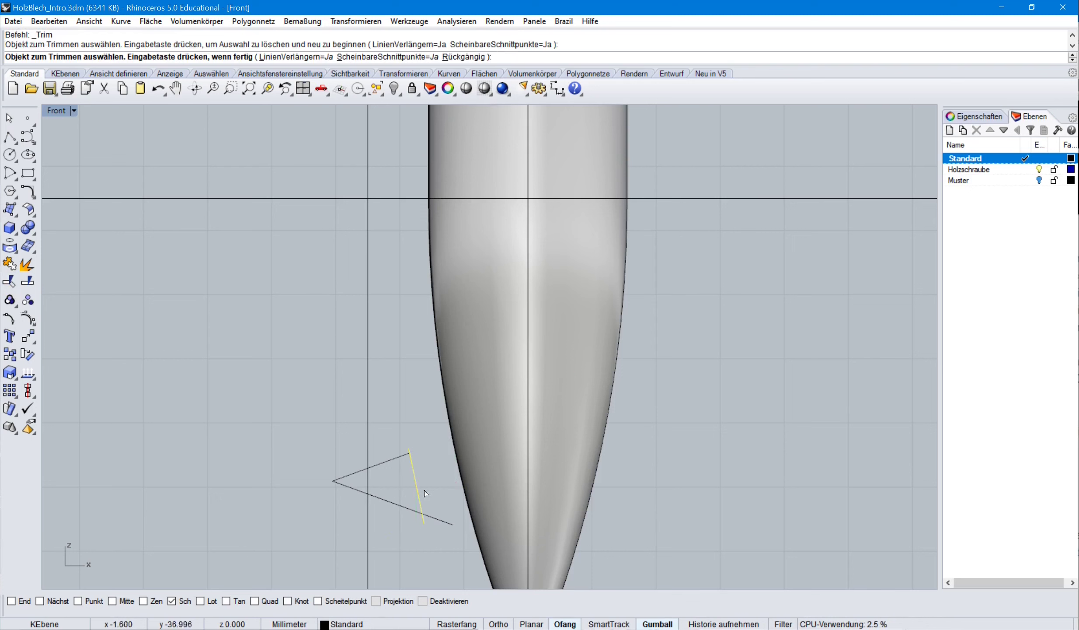
left_click(438, 514)
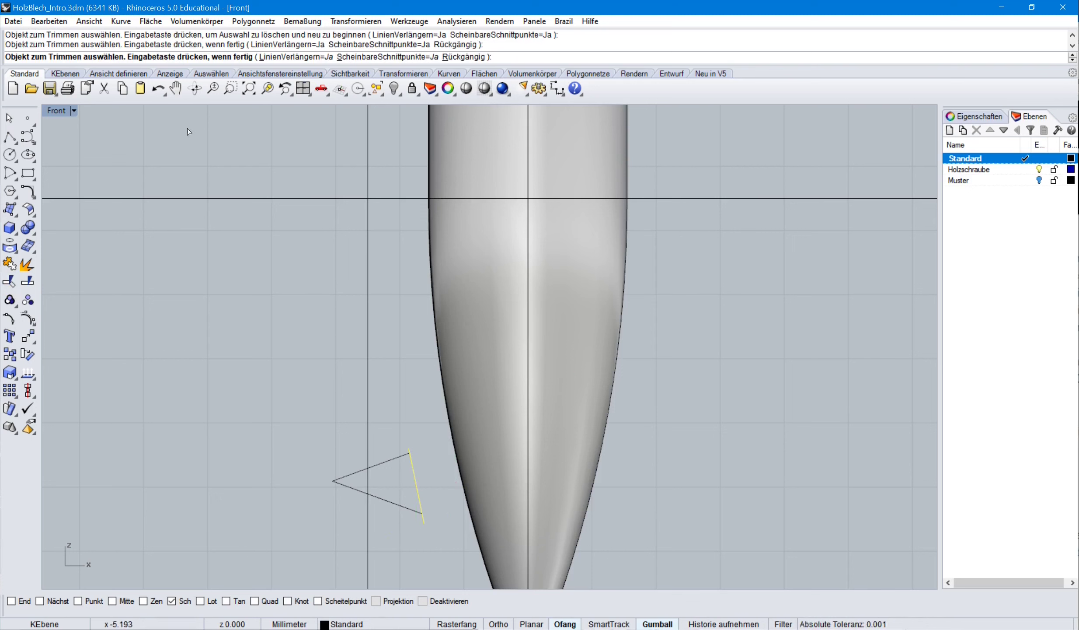
- Connect the slanted line with the upper and lower legs of the V, with joining enabled, to close the triangle
left_click(121, 21)
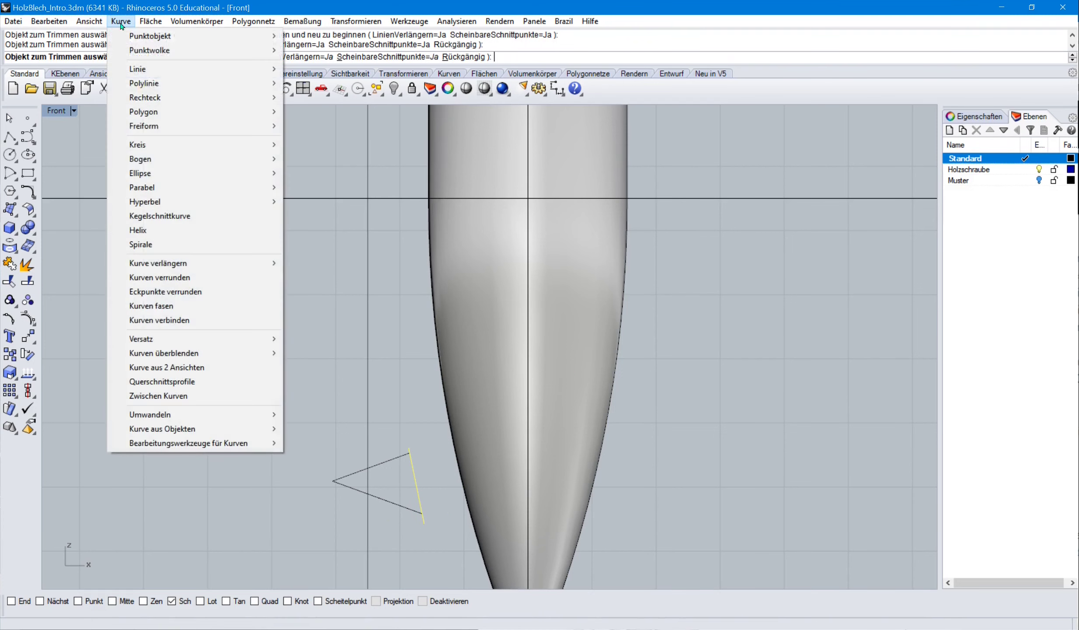
left_click(159, 320)
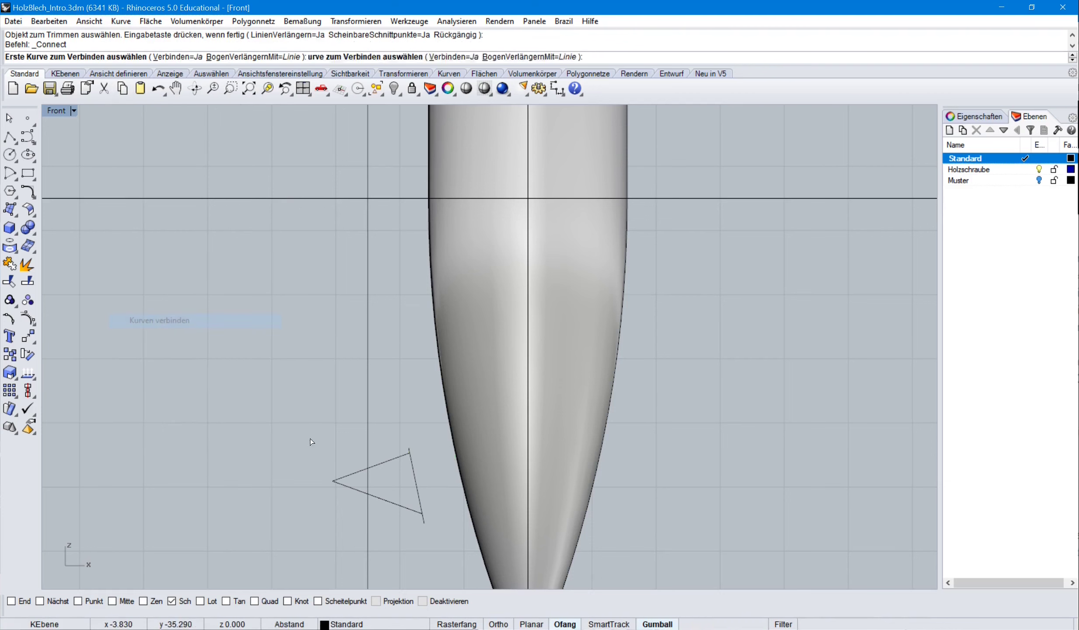
left_click(398, 456)
left_click(409, 461)
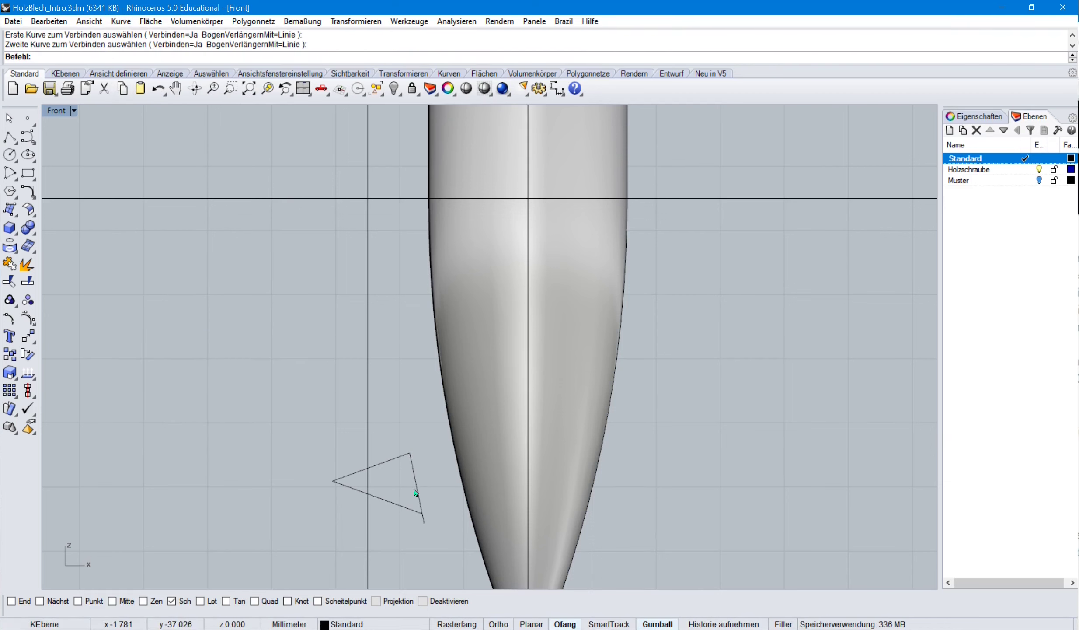
right_click(413, 492)
left_click(413, 508)
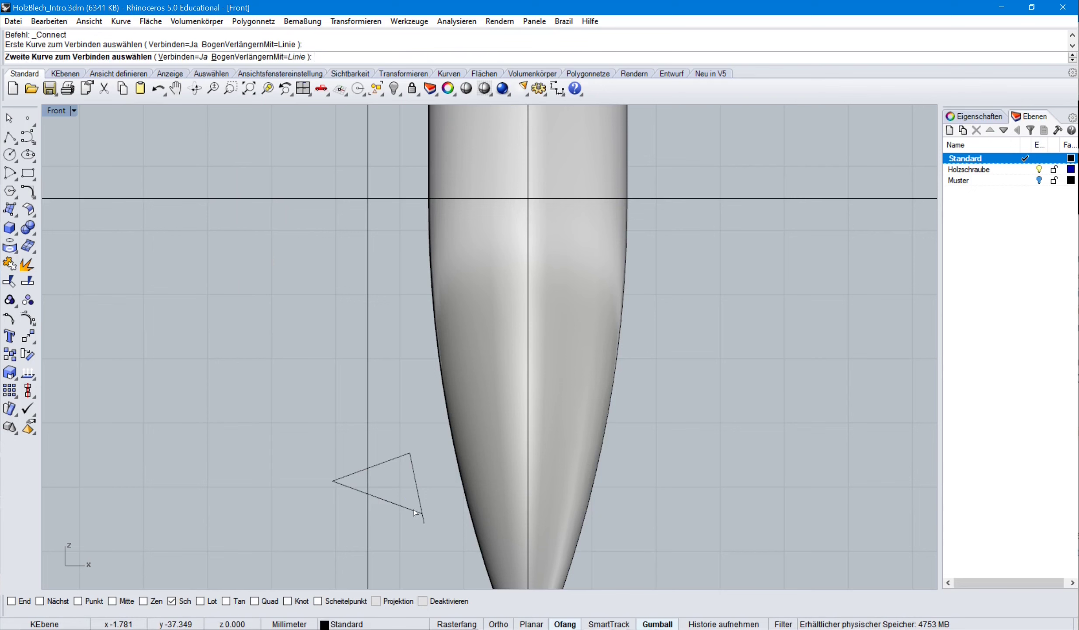
left_click(414, 509)
right_click_drag(366, 495, 367, 467)
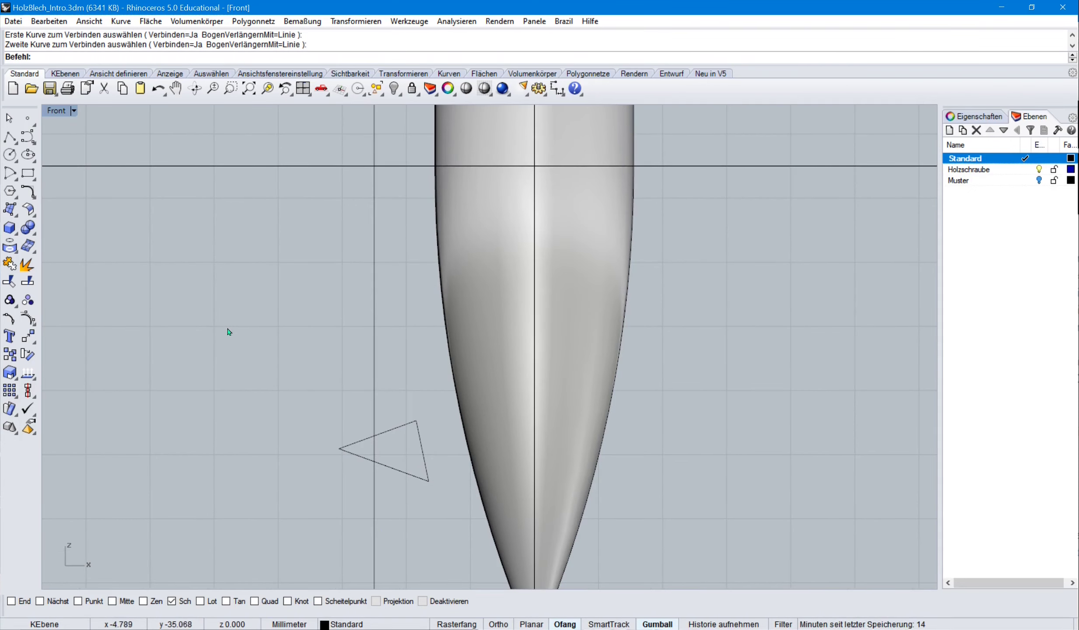
- Draw a short vertical line at the triangle's outer point and shift it 0.07 mm towards the screw
left_click(10, 136)
key("Escape")
left_click(399, 471)
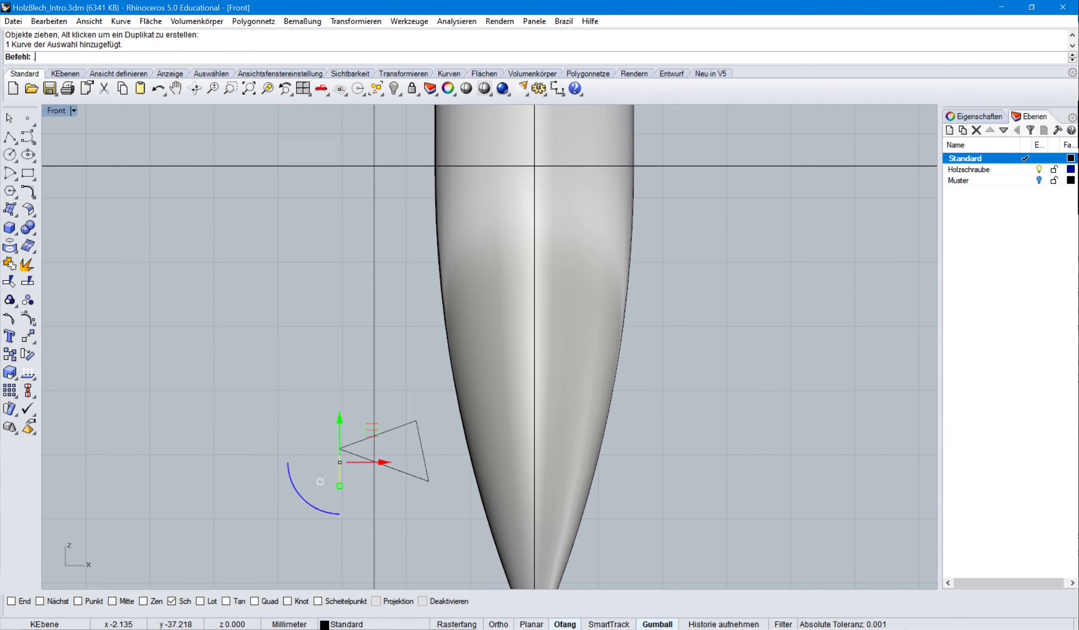
type("0")
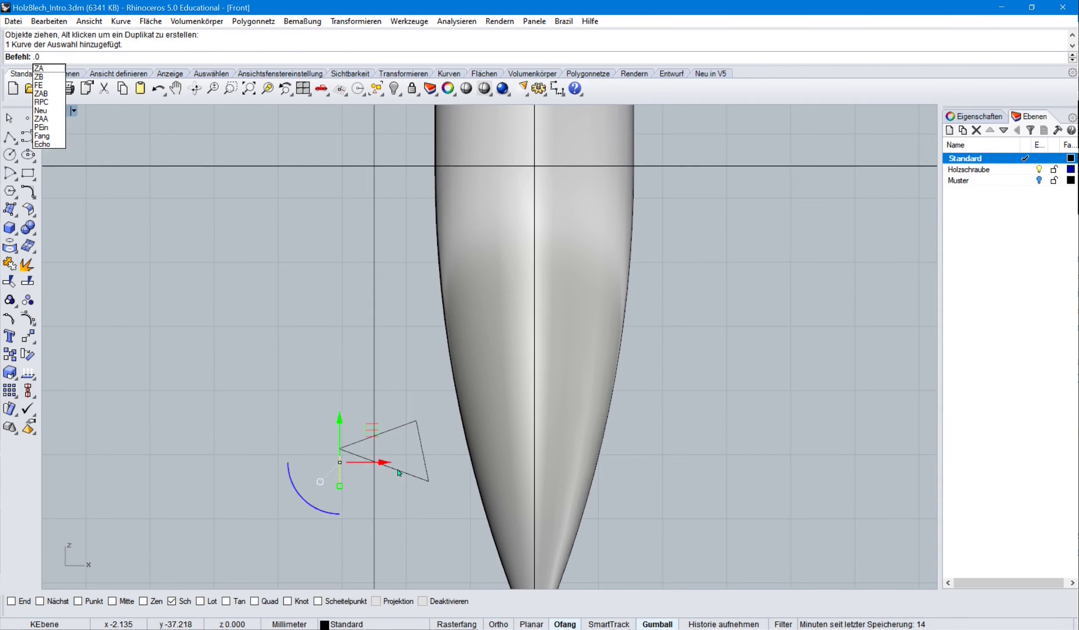
type("7")
key("Return")
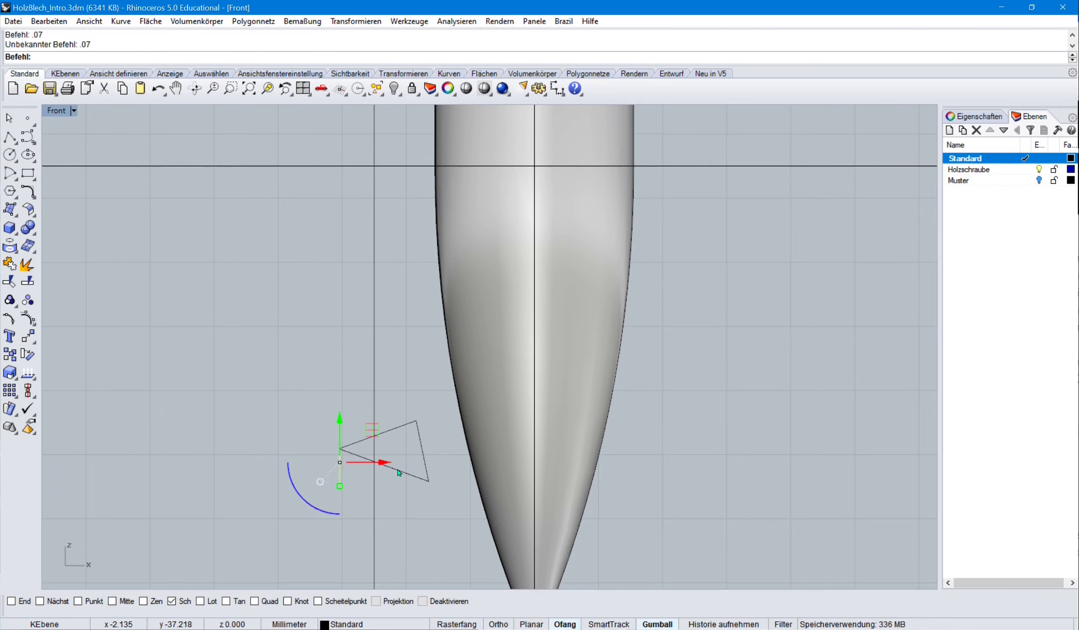
- Trim off the triangle's sharp outer point using the short vertical line as the cutting edge
scroll(352, 470, "up", 5)
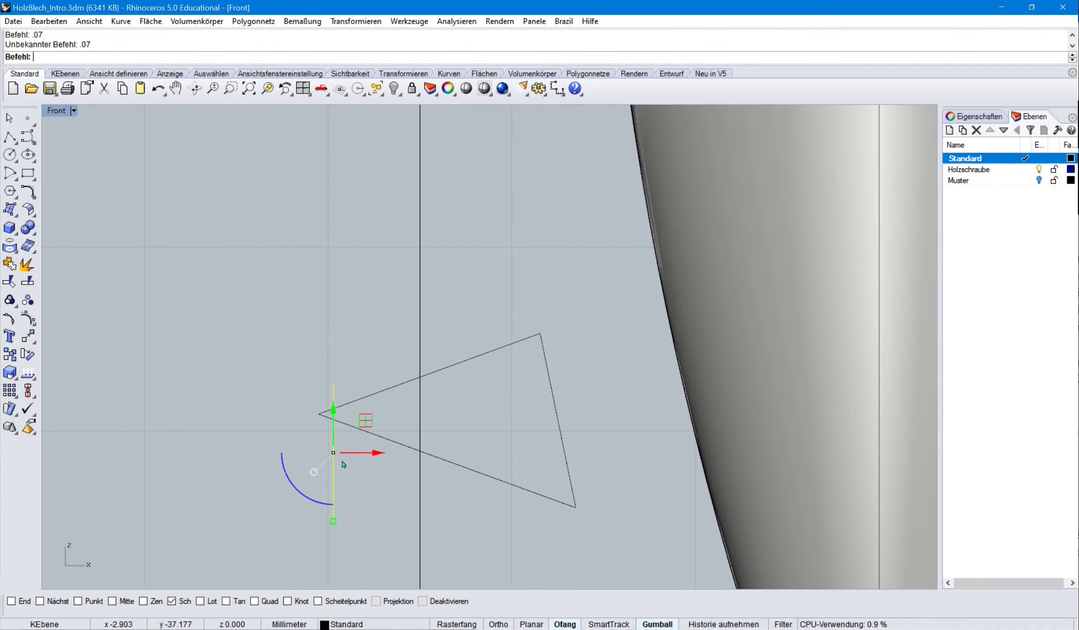
left_click(9, 281)
left_click(326, 415)
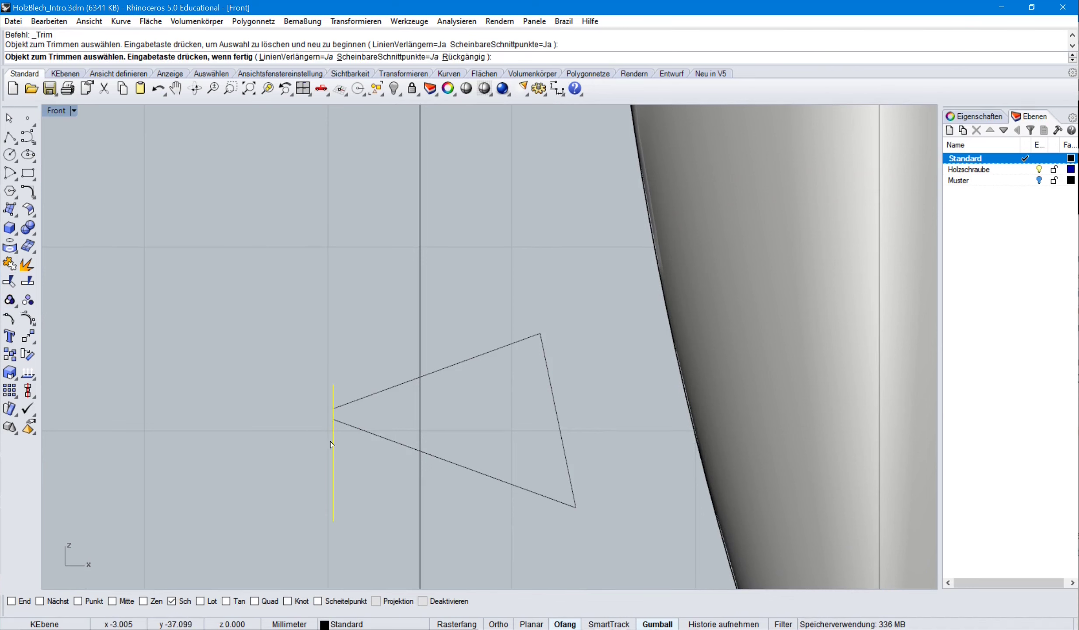
- Connect the short vertical line with both trimmed triangle legs, with joining enabled, to form a closed profile with a blunt tip
left_click(121, 22)
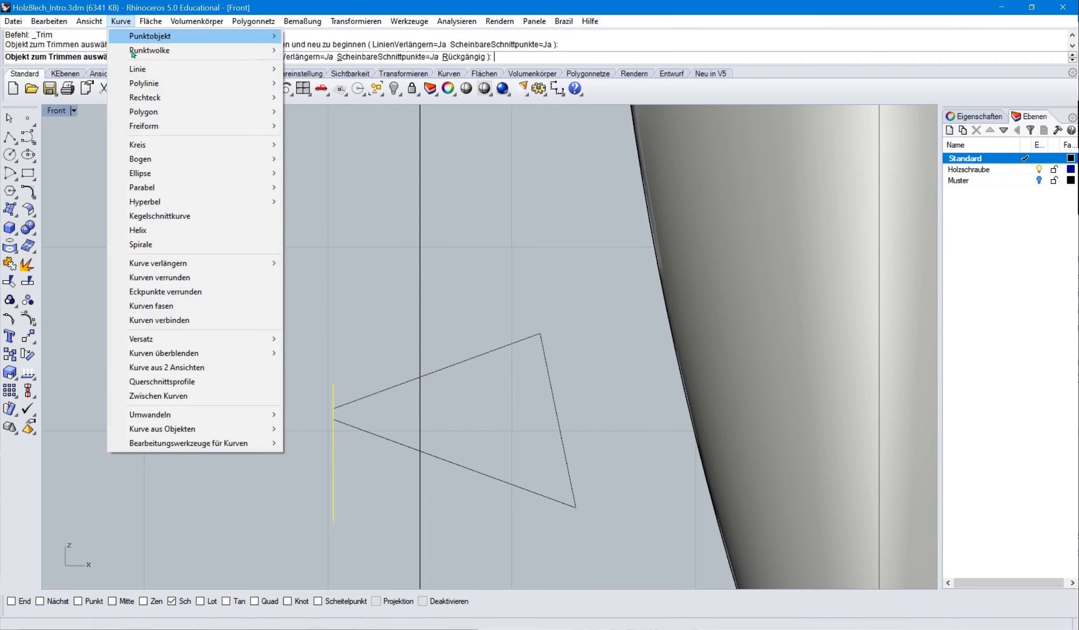
left_click(163, 321)
left_click(344, 405)
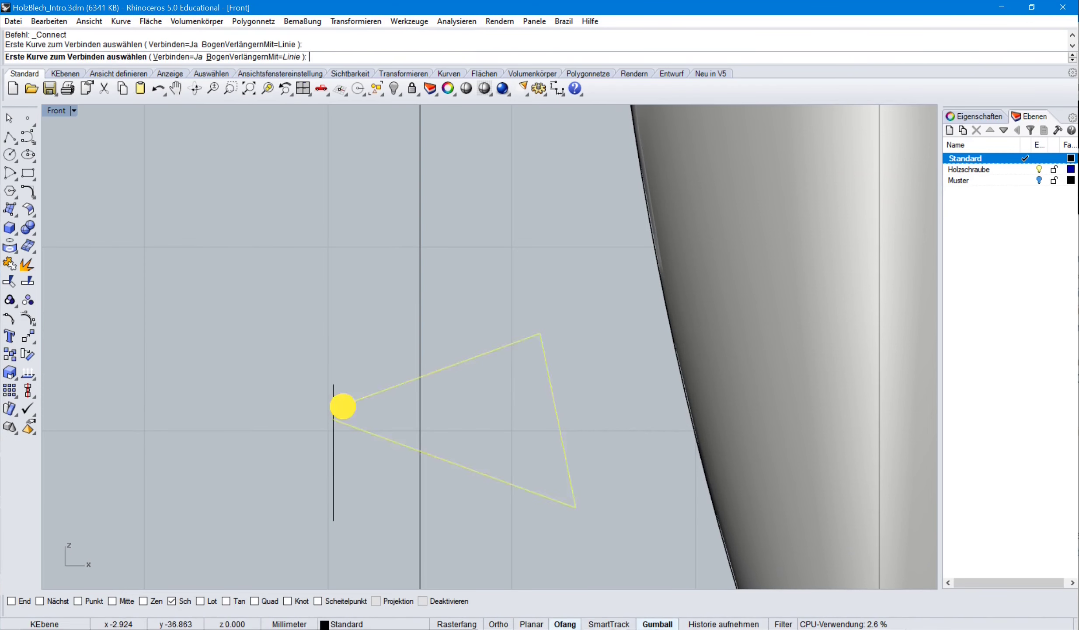
left_click(334, 412)
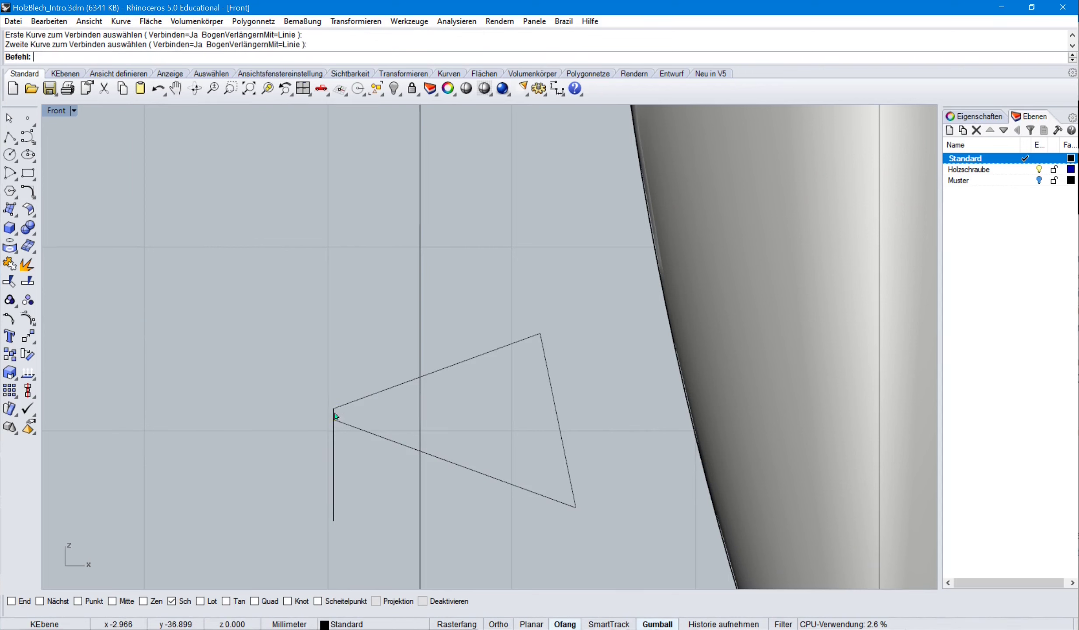
right_click(345, 413)
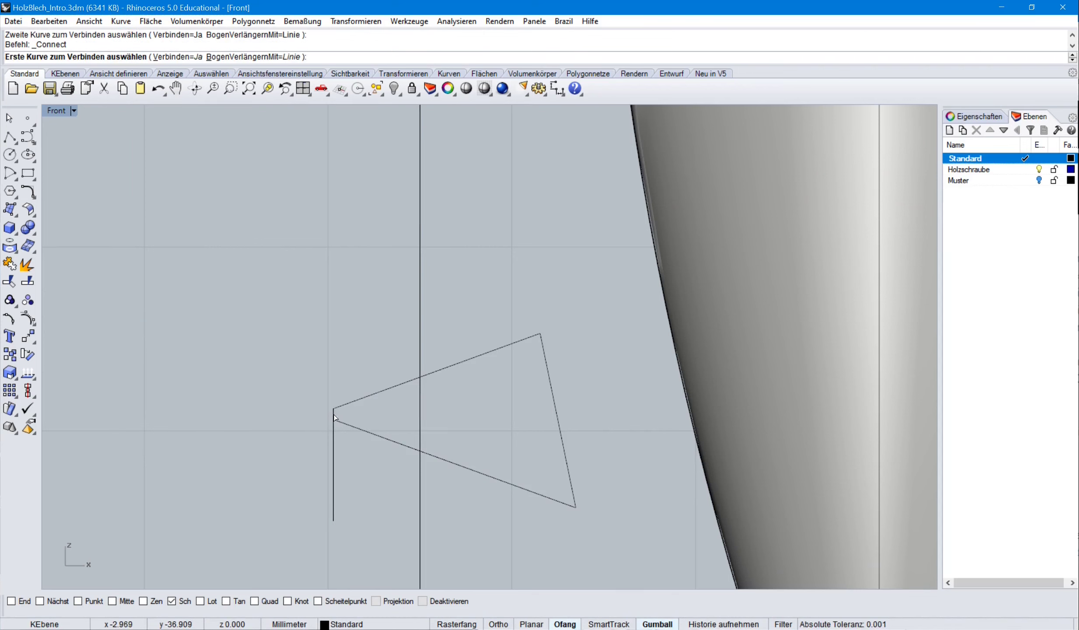
left_click(334, 414)
left_click(337, 421)
right_click(322, 428)
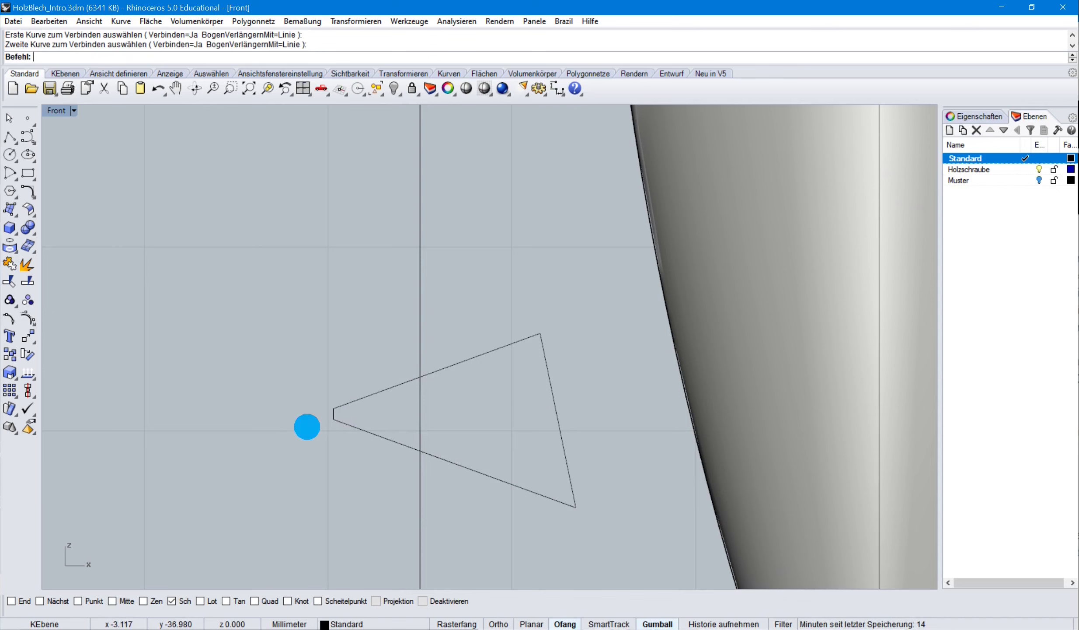
scroll(377, 393, "down", 5)
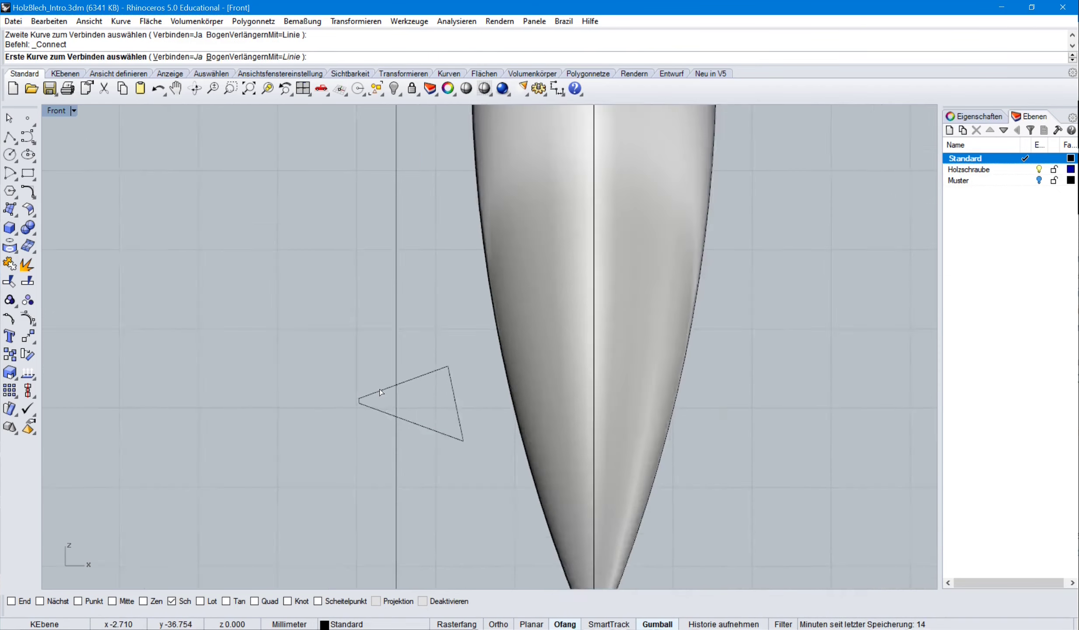
right_click_drag(500, 379, 566, 454)
scroll(579, 437, "down", 3)
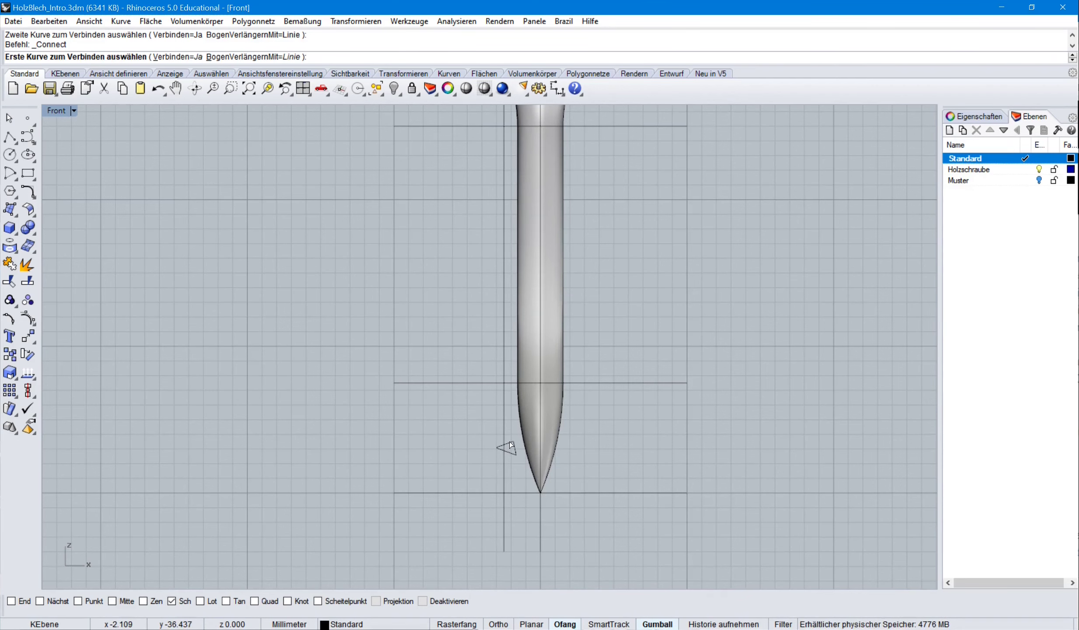
- Move the closed thread profile up beside the screw's transition just below the shank
left_click_drag(510, 440, 475, 156)
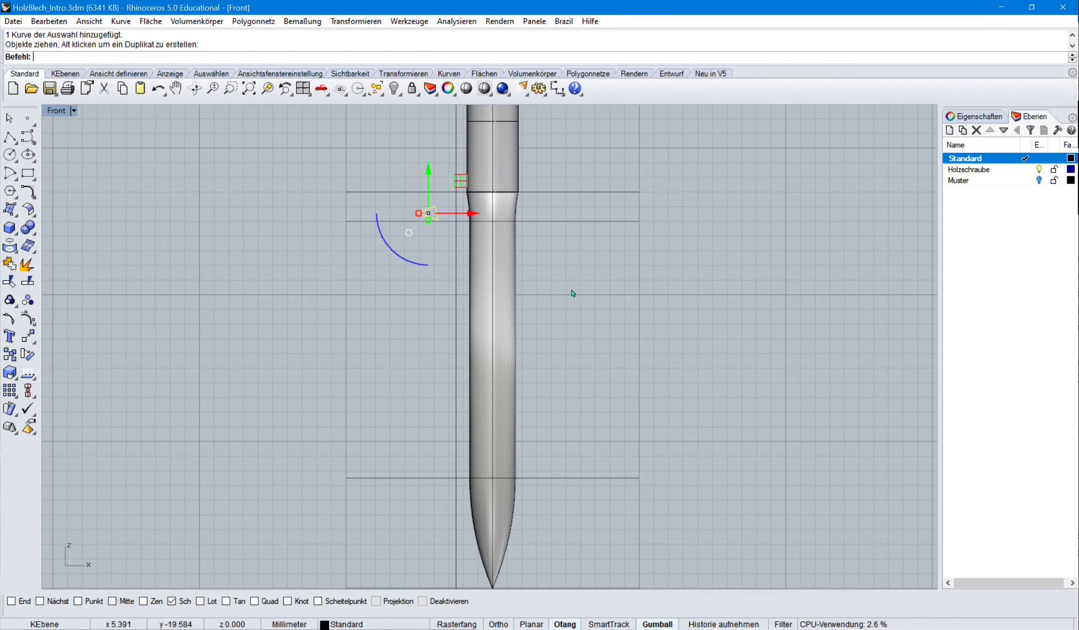
right_click_drag(588, 295, 568, 266)
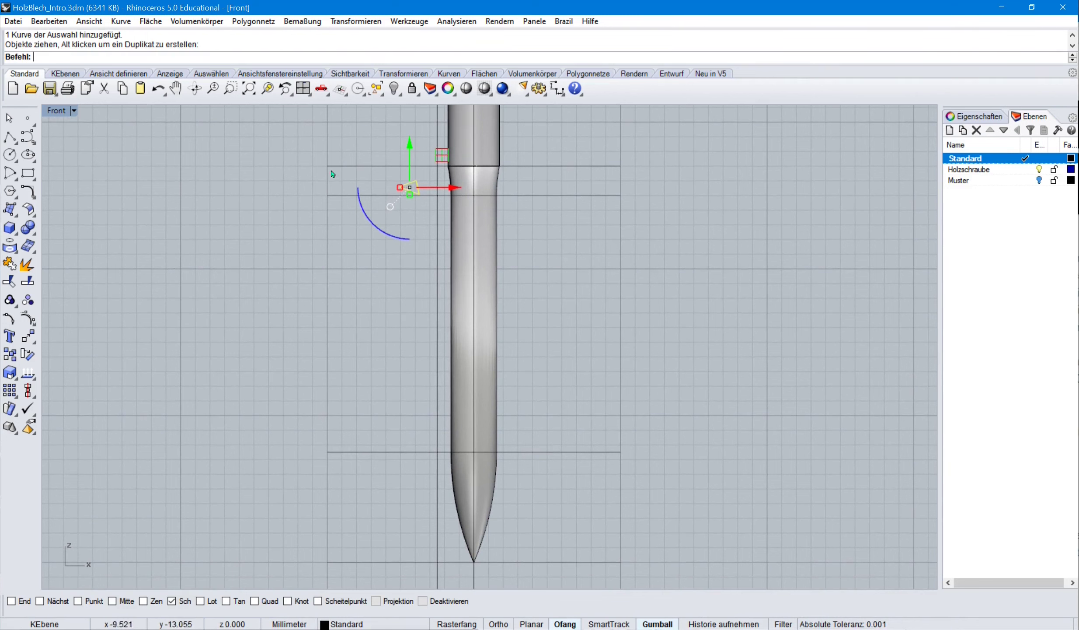
- Create a helix along the screw axis from just below the shank shoulder to near the tip, with 2.5 mm radius and 1.6 mm pitch
left_click(121, 22)
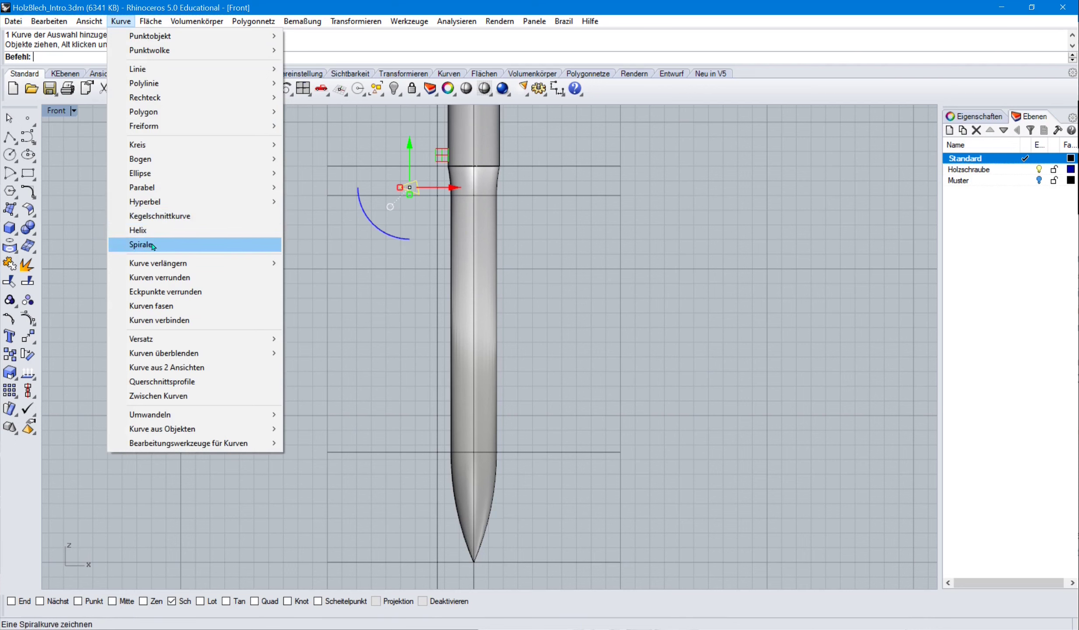
left_click(144, 227)
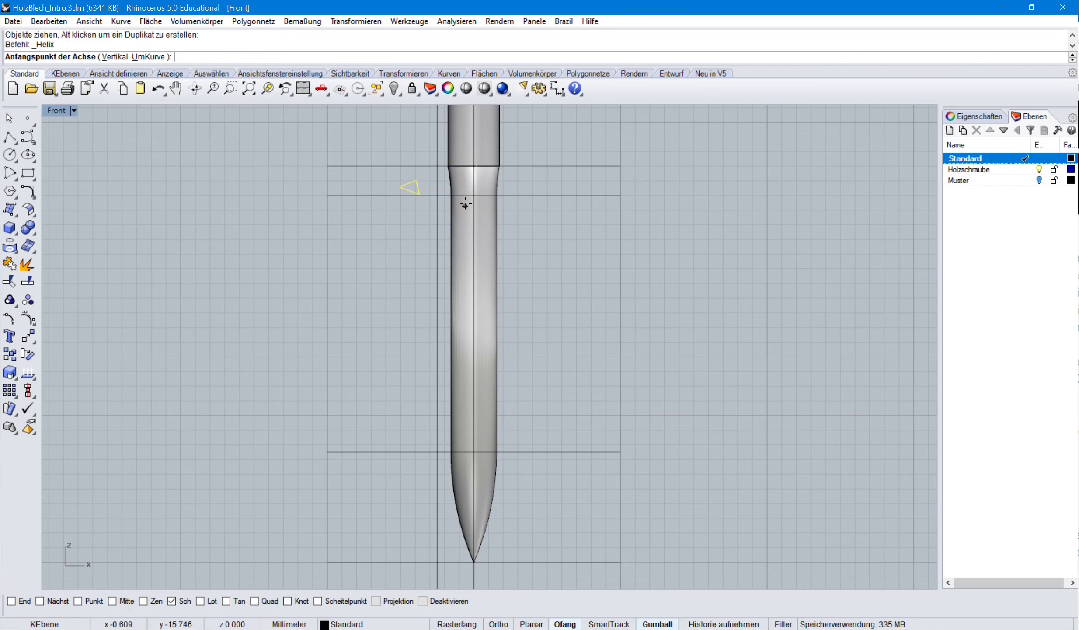
left_click(457, 624)
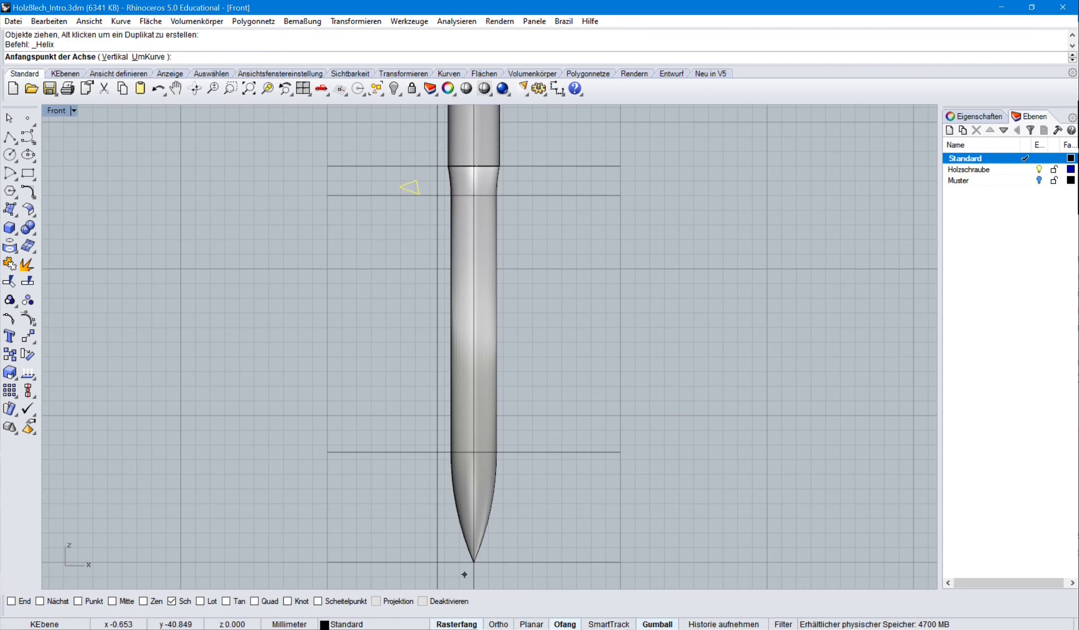
left_click(422, 600)
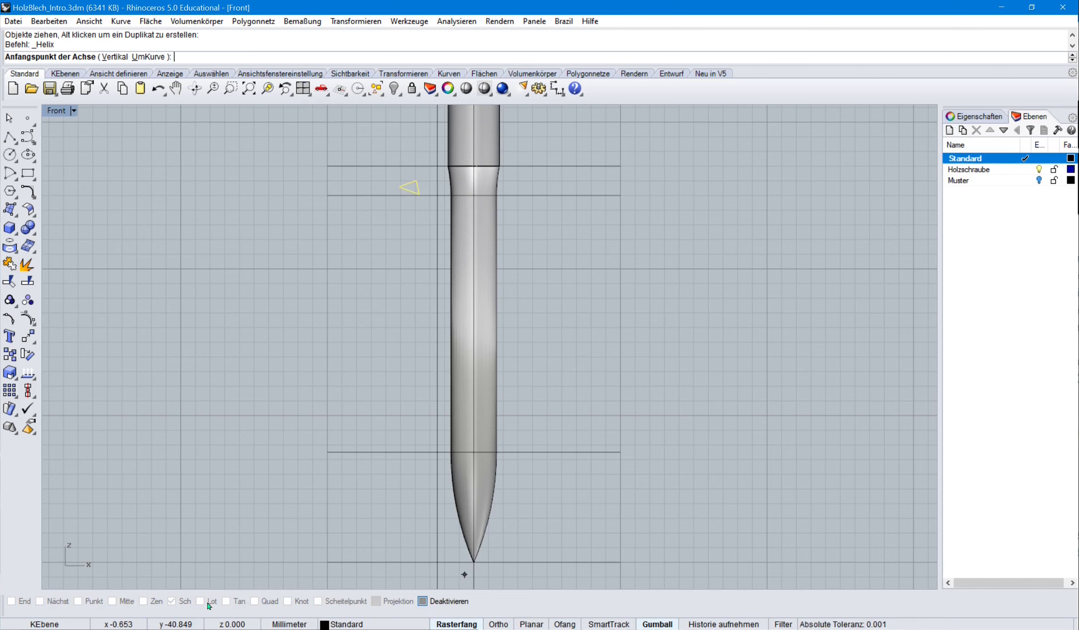
left_click(472, 174)
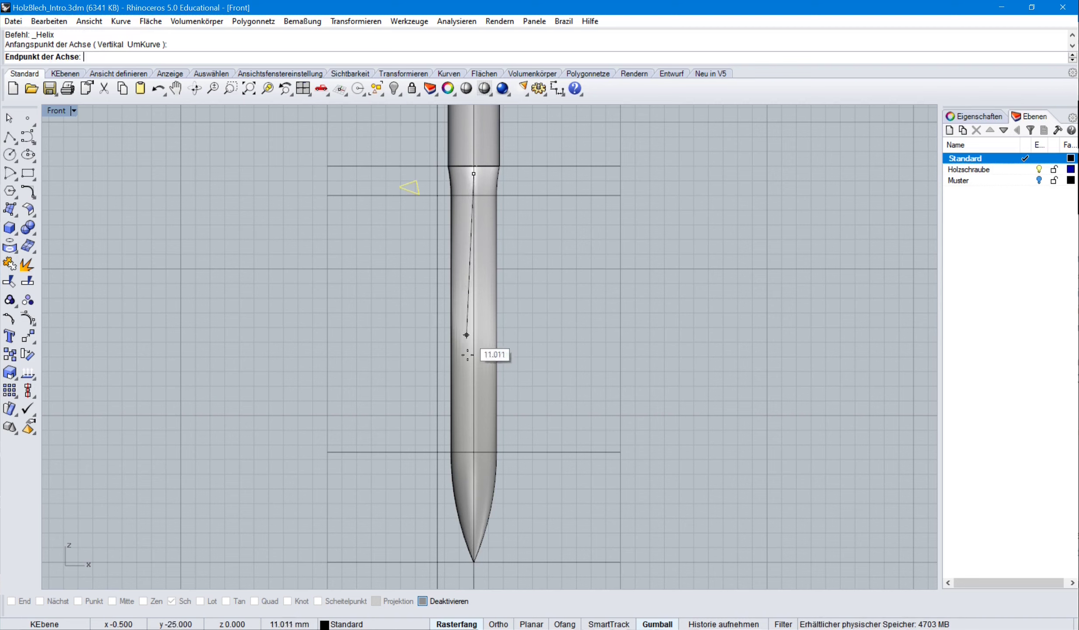
left_click(474, 555)
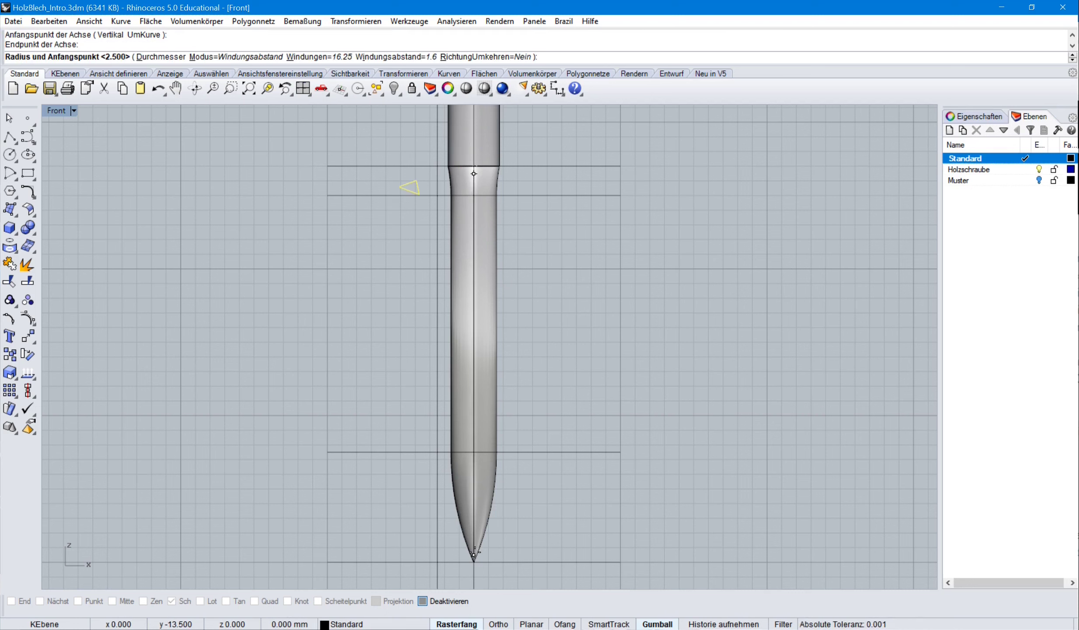
left_click(474, 553)
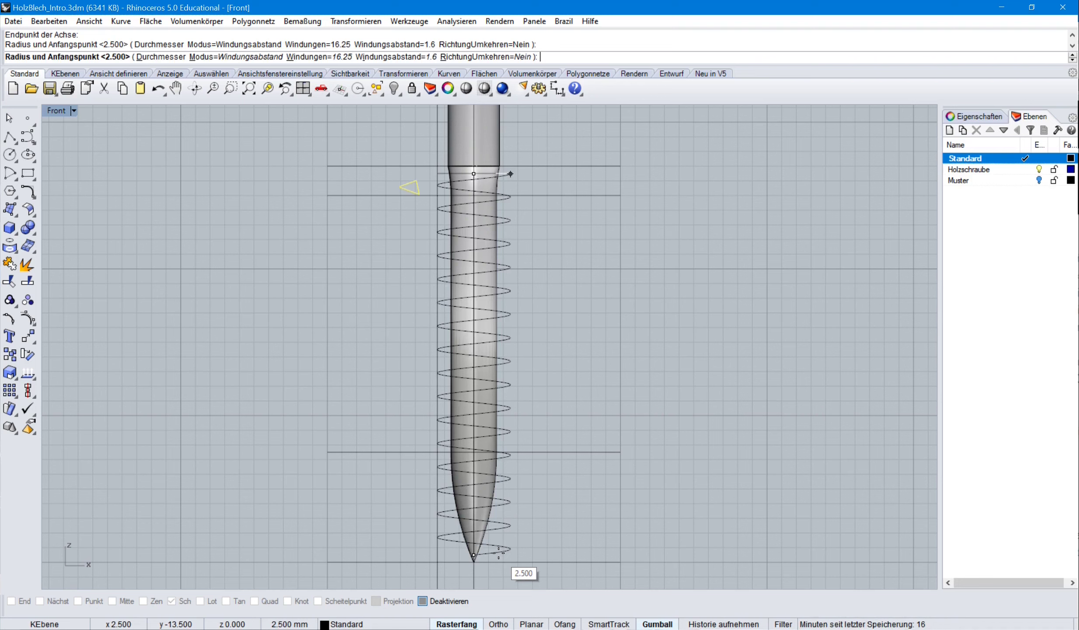
key("Return")
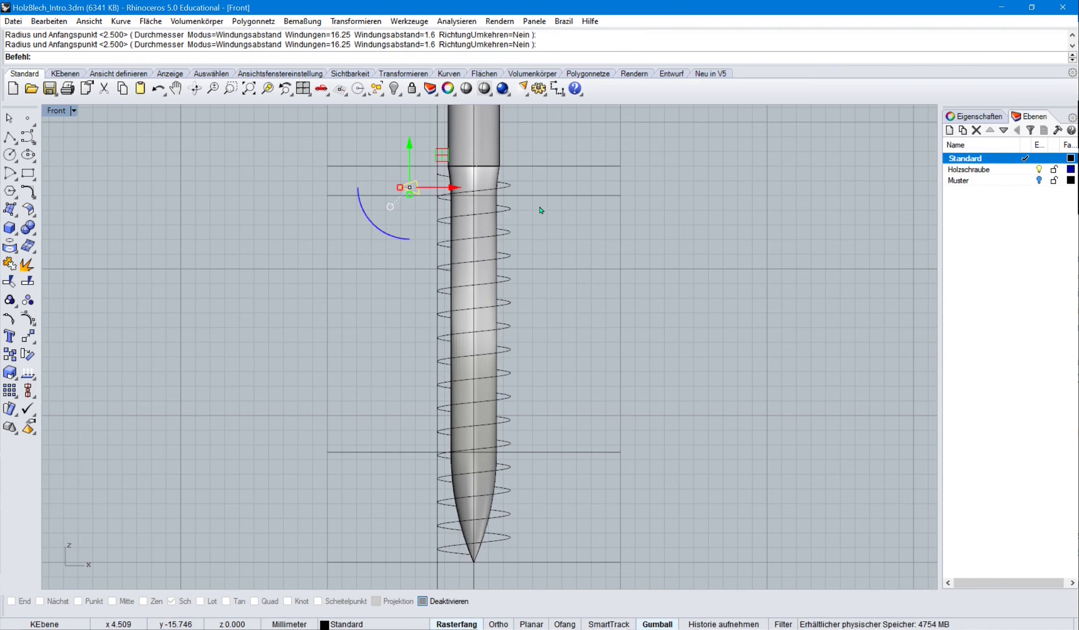
- Move the thread profile by the end point of its blunt tip onto the upper start point of the helix, using only End snap
scroll(542, 215, "up", 2)
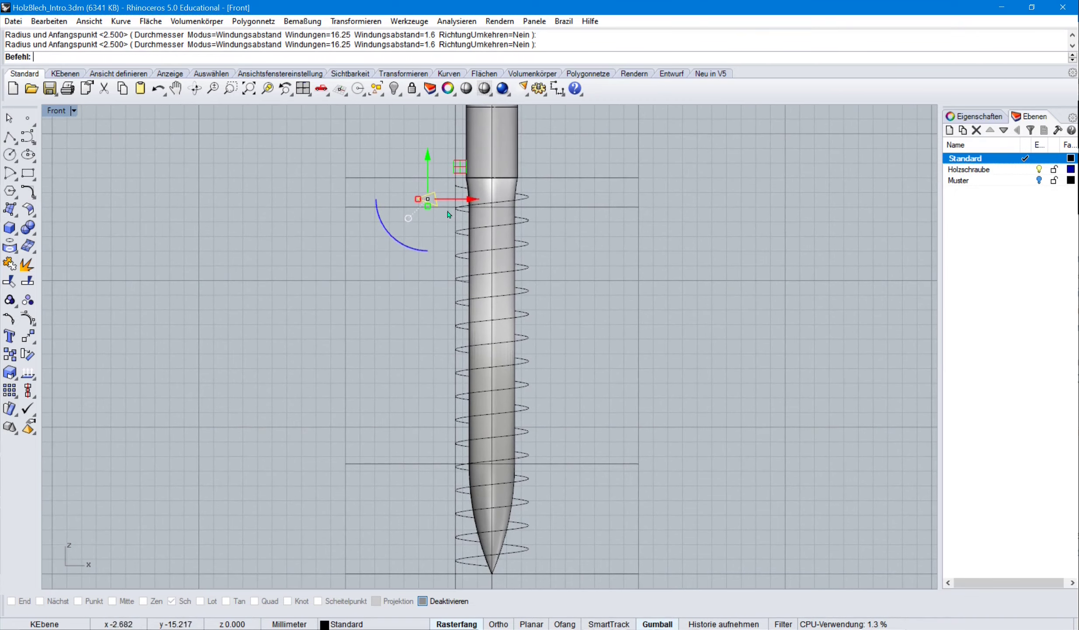
scroll(433, 220, "up", 1)
scroll(595, 191, "up", 2)
right_click_drag(595, 191, 602, 340)
scroll(361, 333, "up", 4)
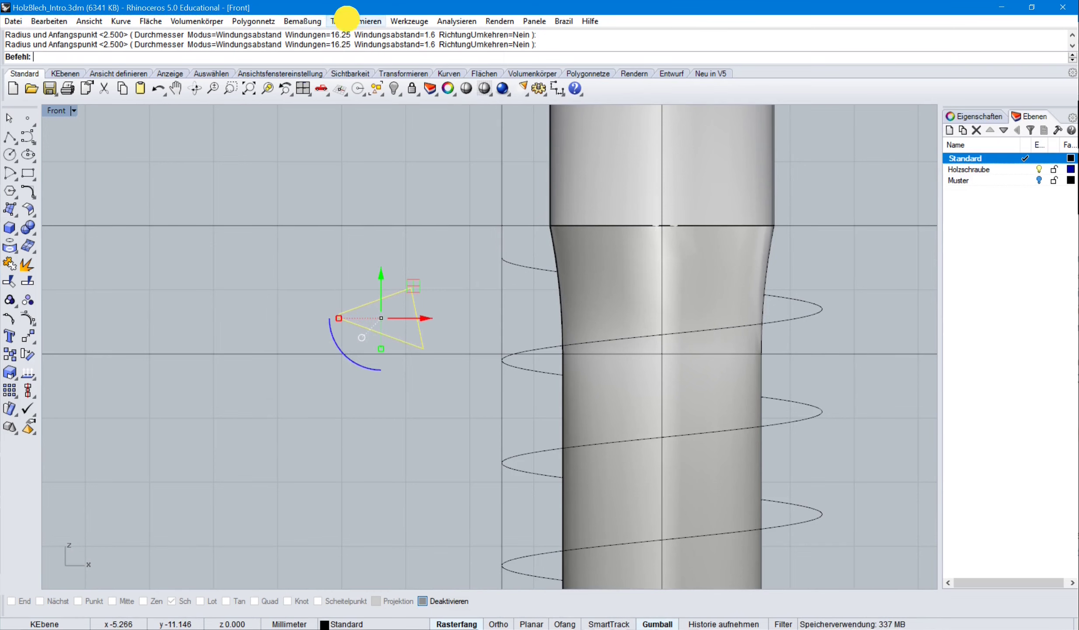
left_click(348, 21)
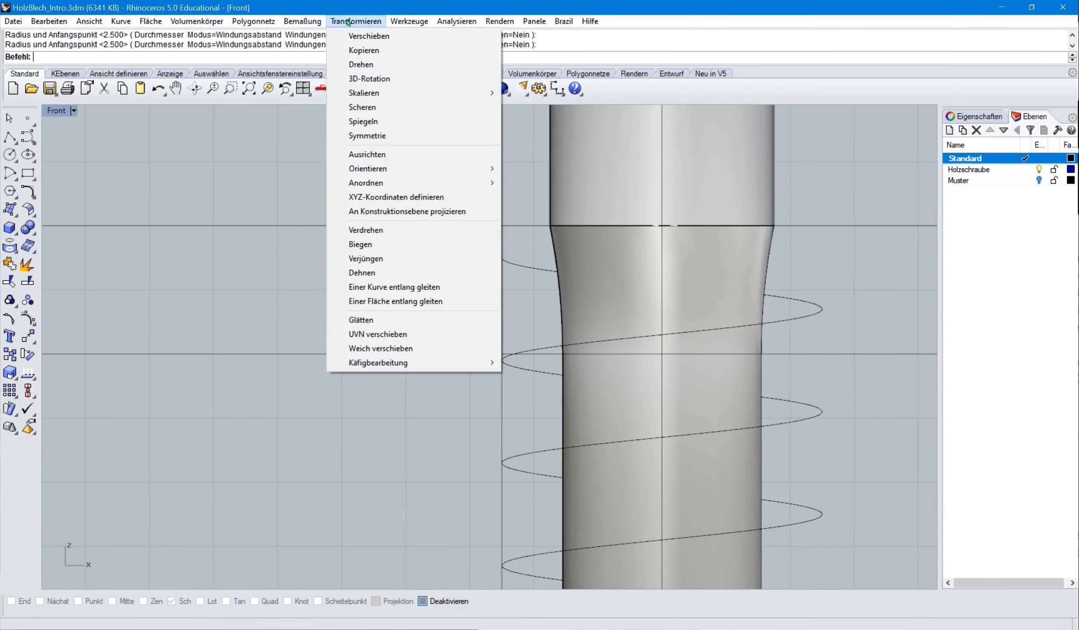
left_click(368, 36)
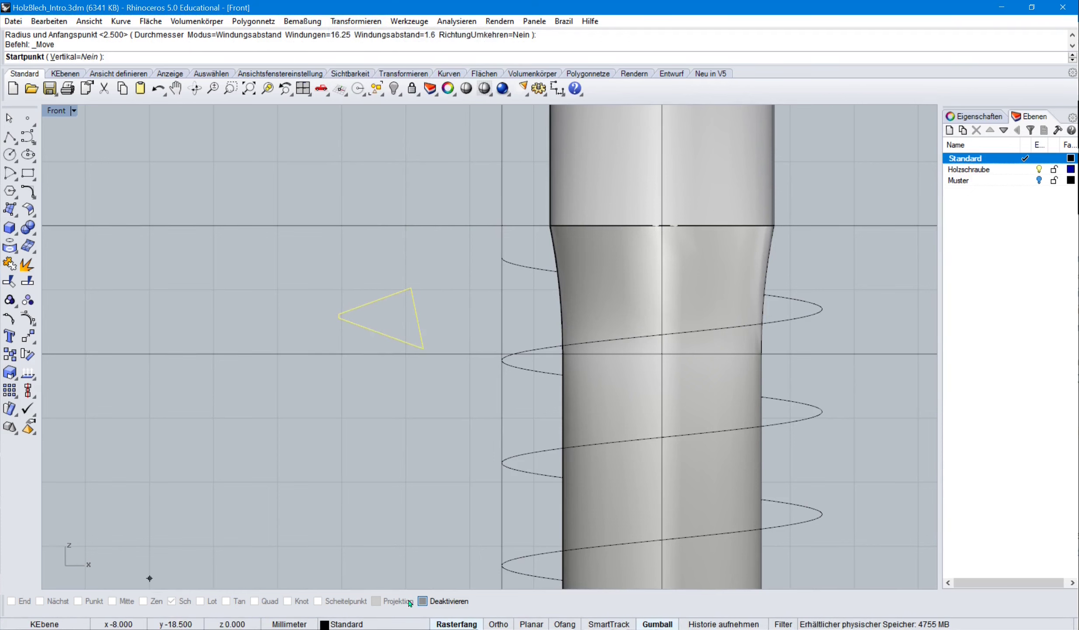
left_click(424, 602)
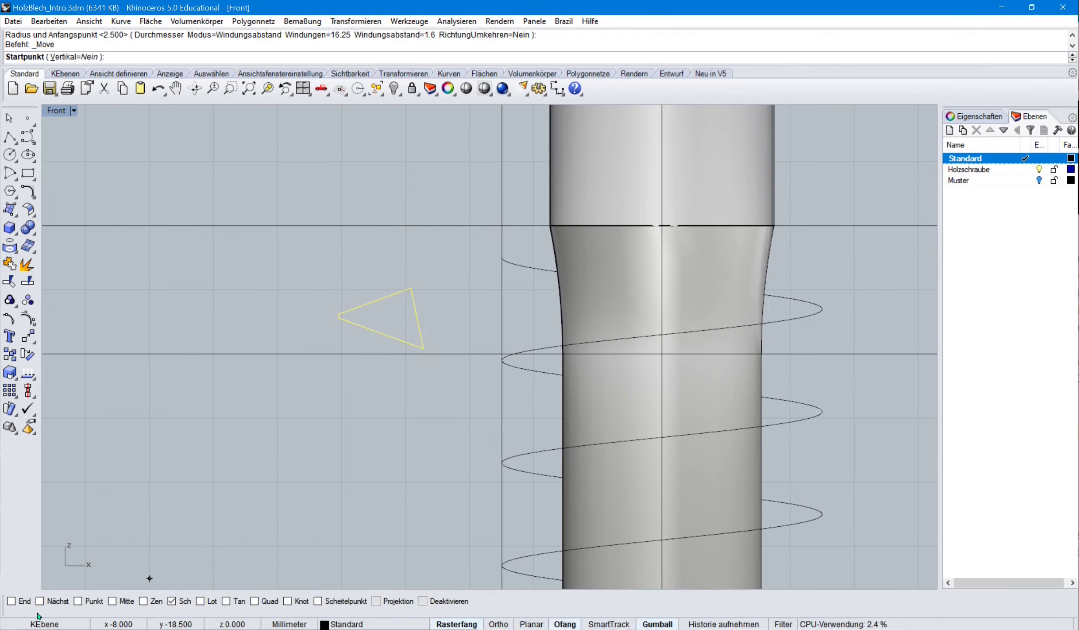
right_click(12, 602)
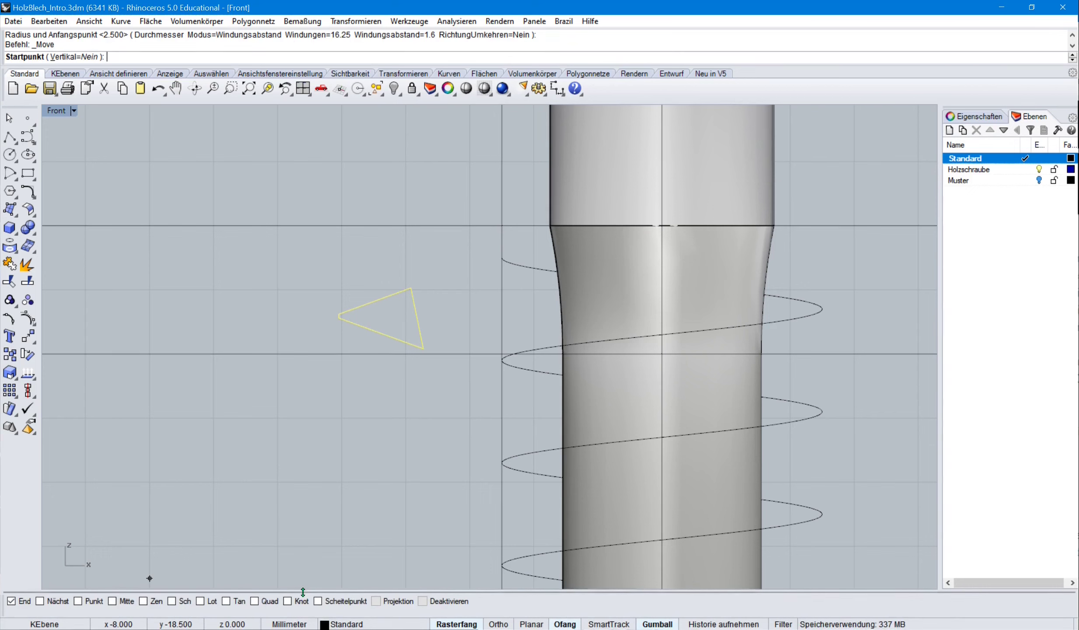
left_click(340, 320)
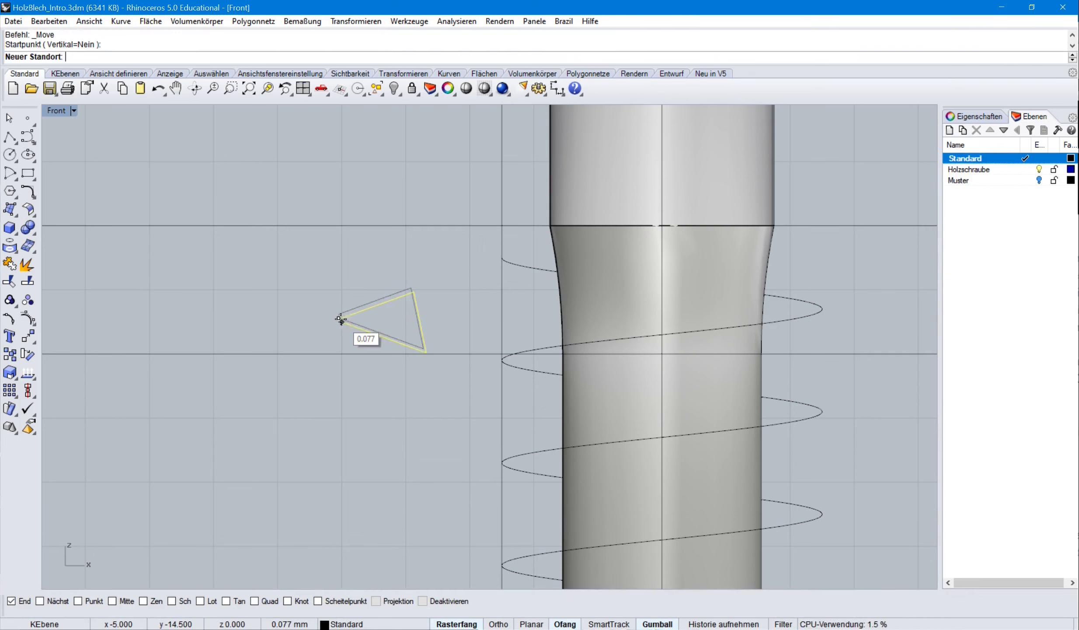
left_click(501, 258)
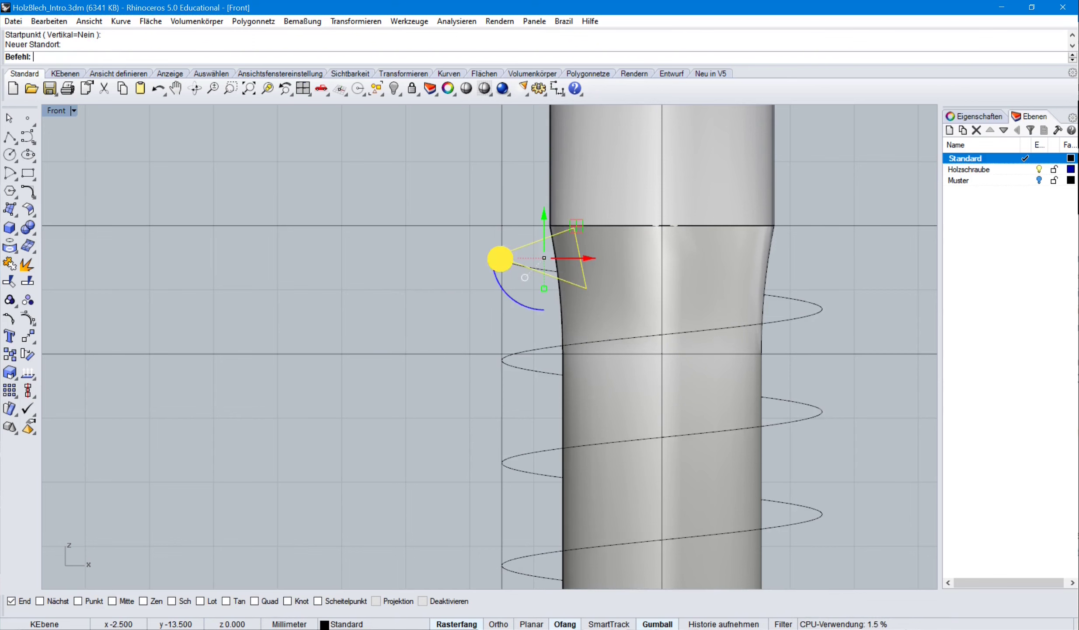
- Taper the helix along the screw axis from the start of the pointed section to the tip, narrowing it from full width towards the tip
scroll(441, 335, "down", 3)
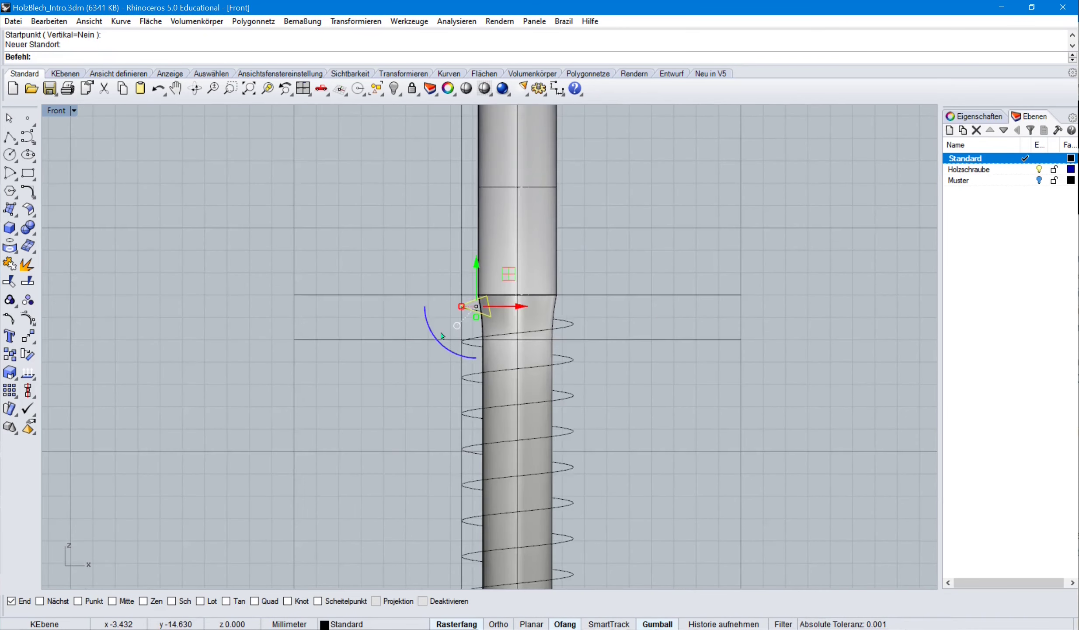
scroll(441, 335, "down", 2)
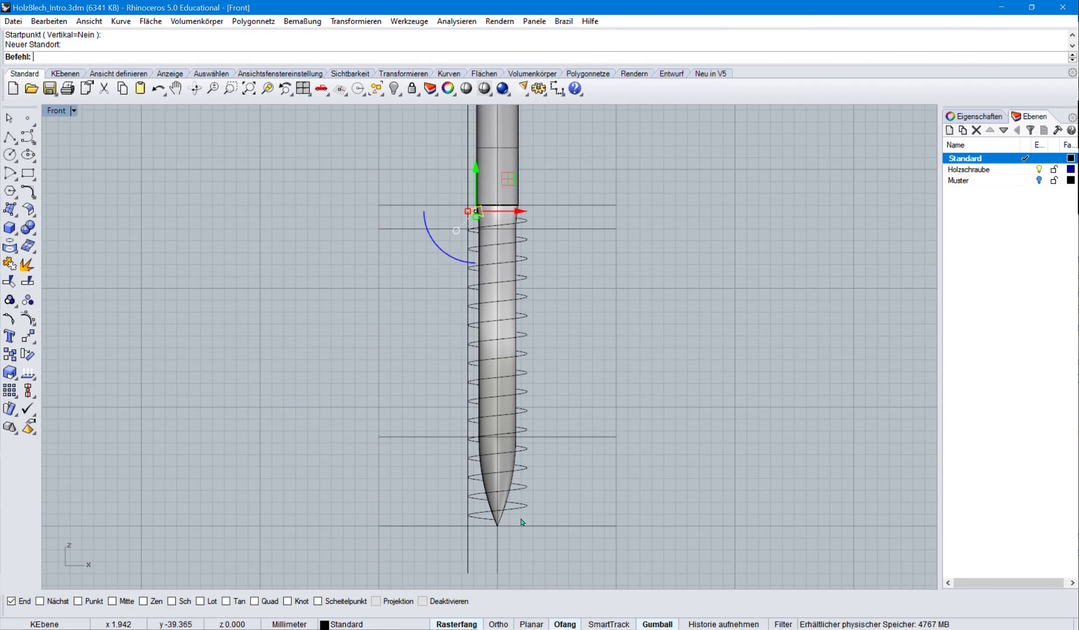
right_click_drag(523, 522, 525, 465)
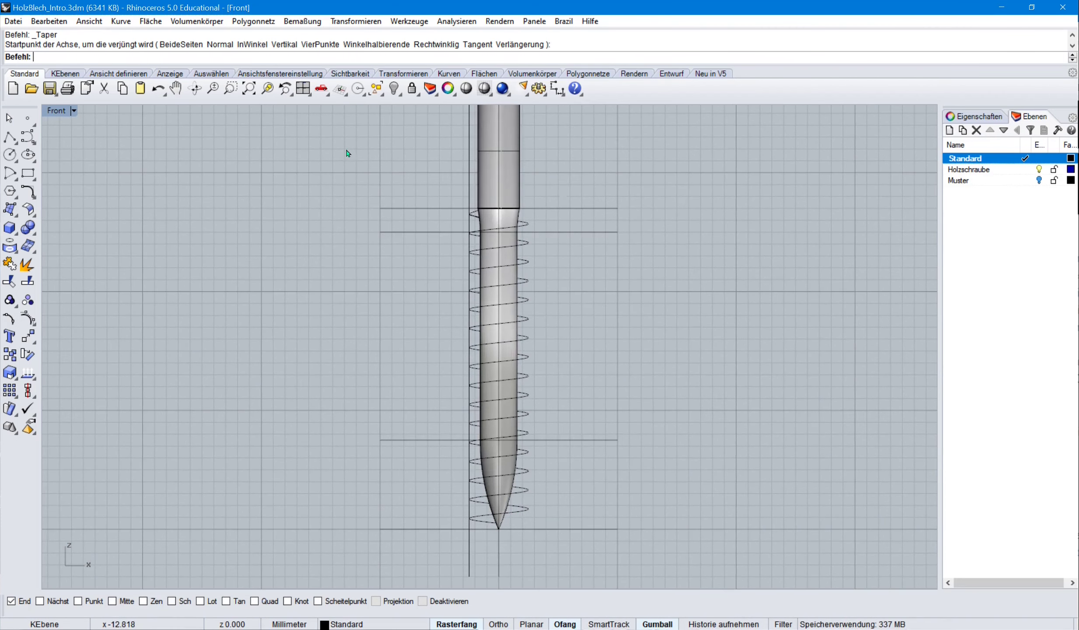
left_click(356, 21)
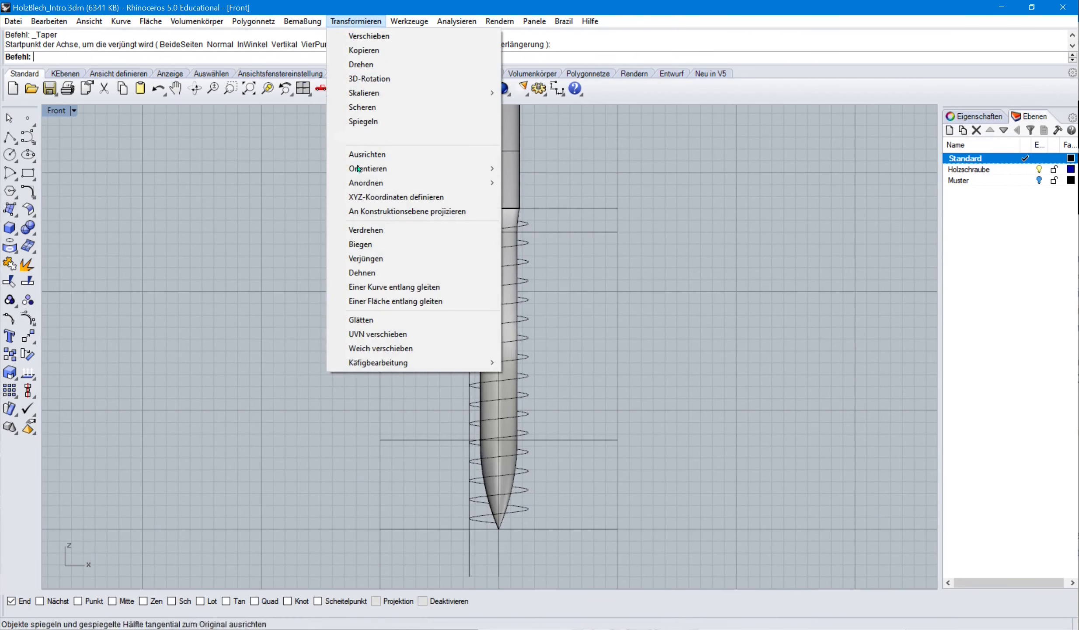
left_click(365, 258)
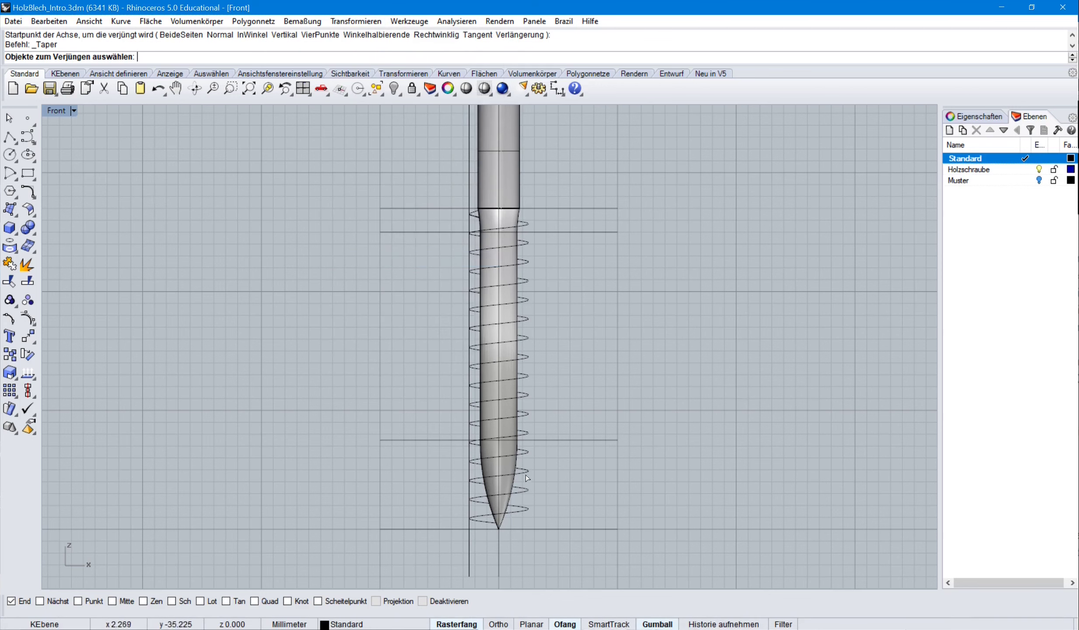
left_click(521, 493)
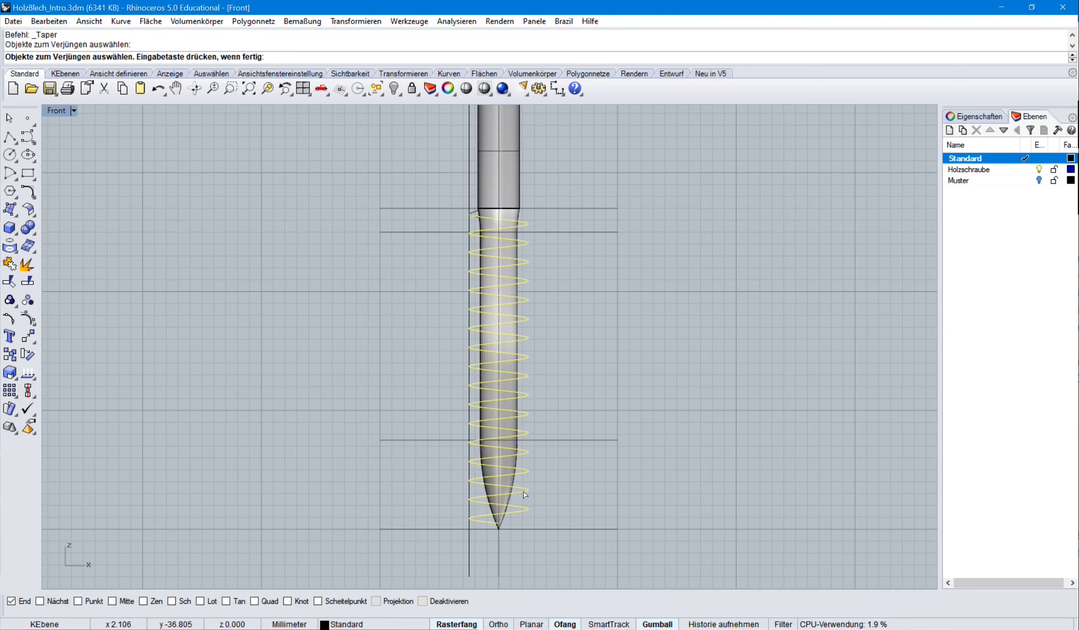
right_click(524, 493)
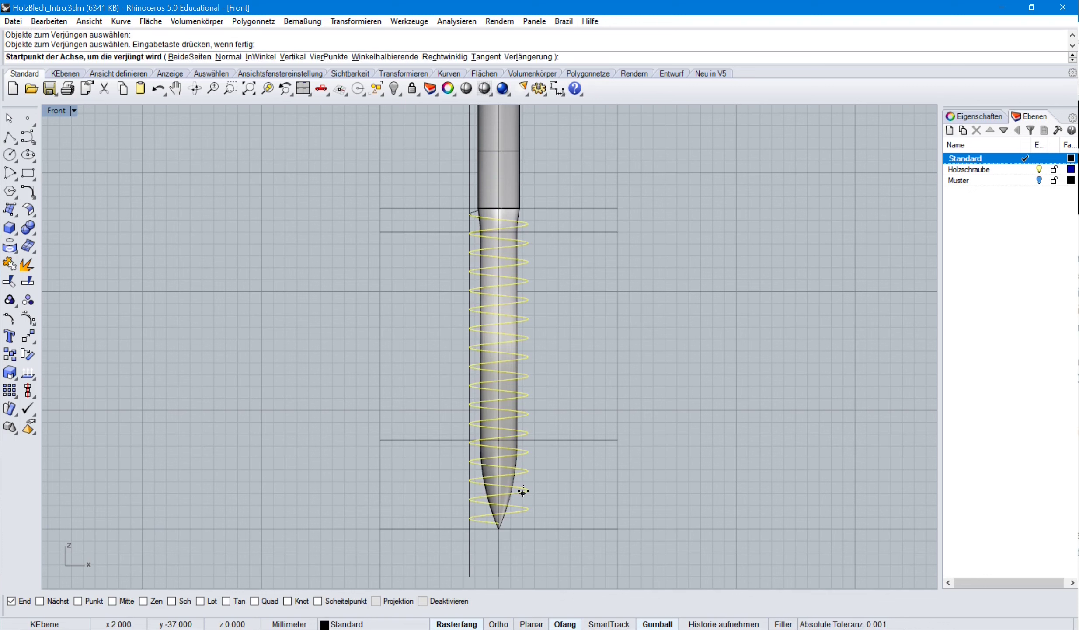
left_click(498, 441)
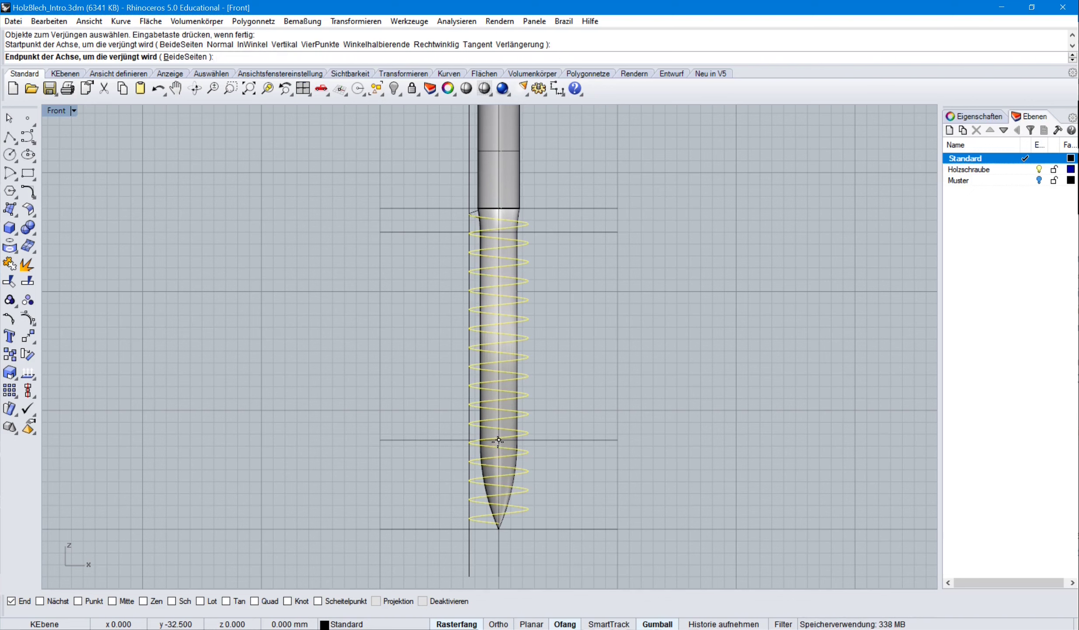
left_click(498, 522)
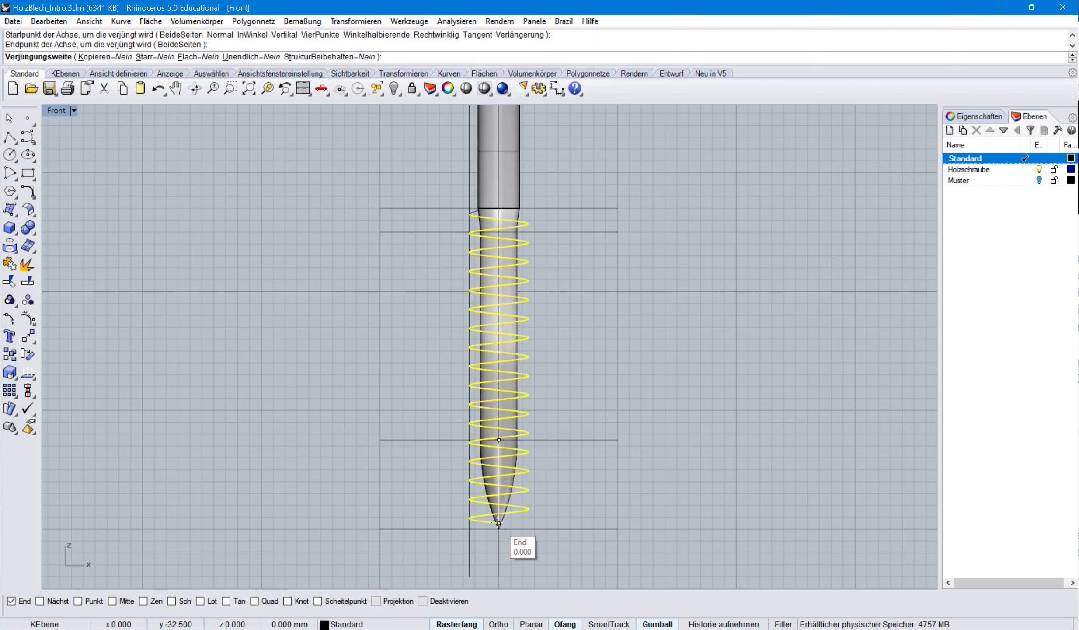
scroll(498, 523, "up", 8)
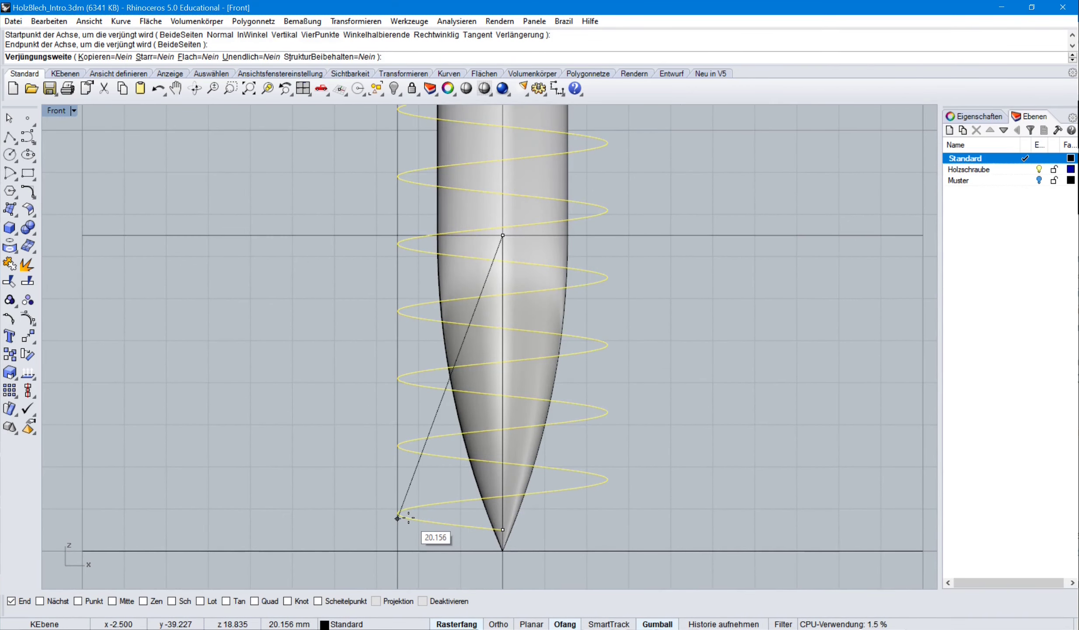
left_click(398, 236)
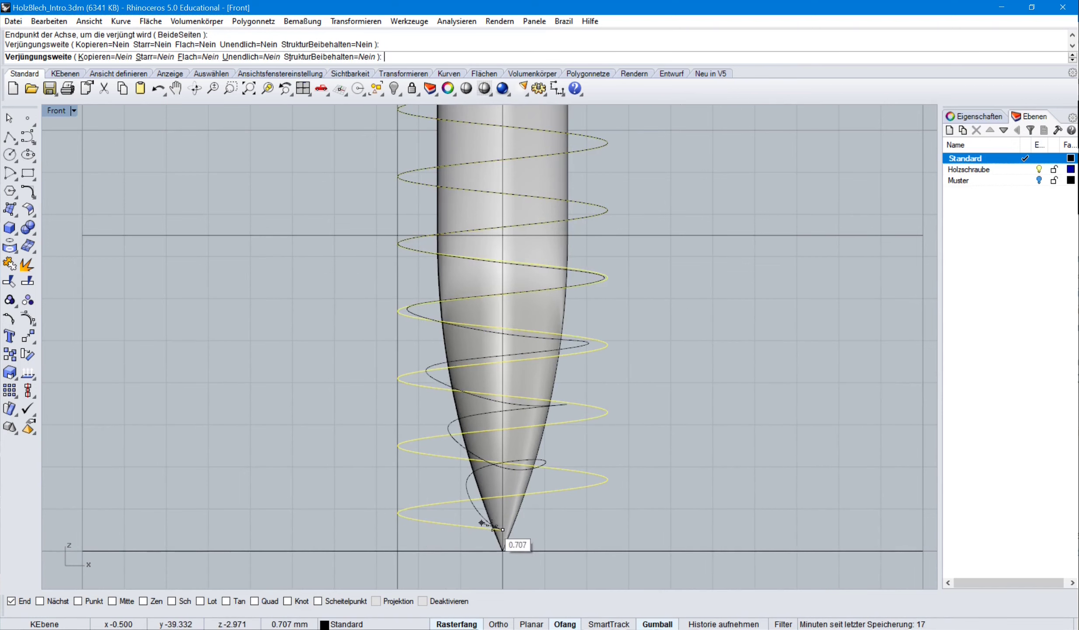
left_click(470, 544)
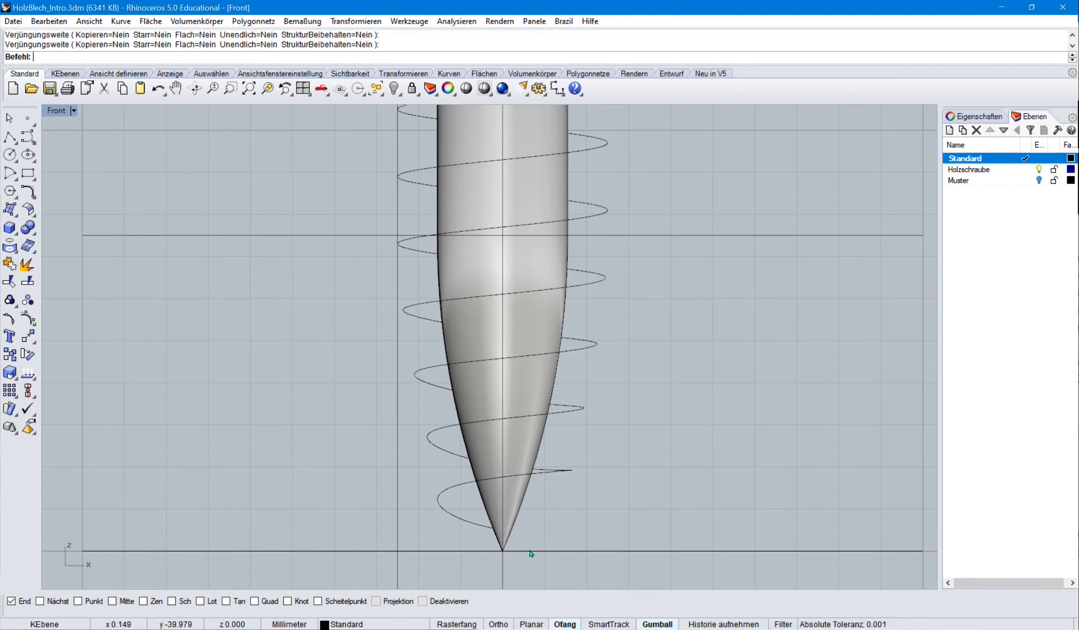
- Sweep the closed blunt-tipped thread profile along the tapered helix as the single rail, keeping the default seam point
scroll(540, 540, "down", 5)
scroll(540, 540, "down", 3)
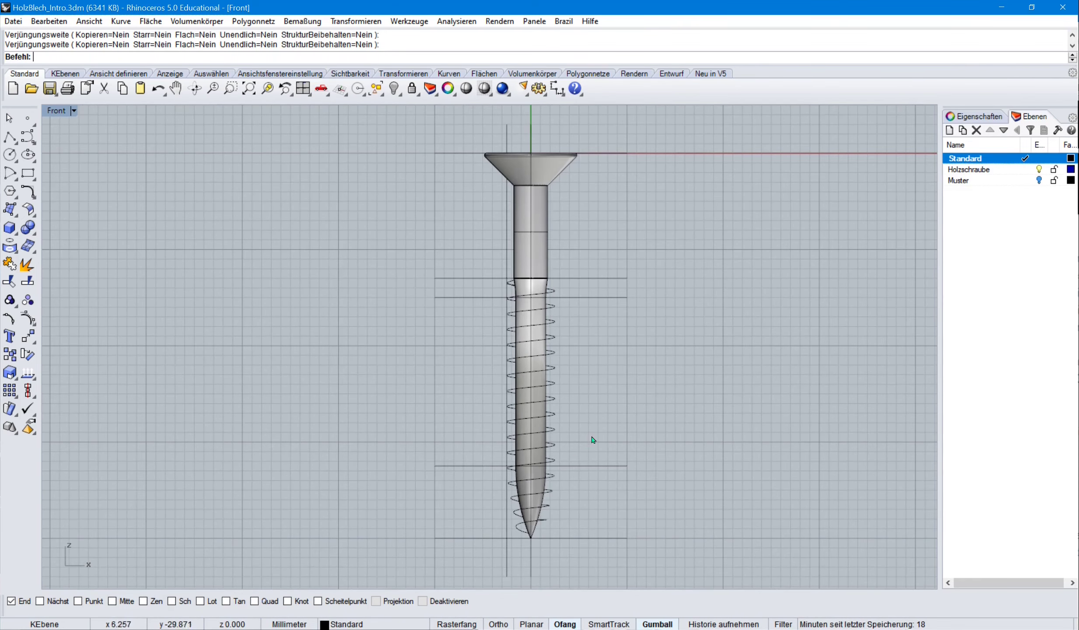
mouse_move(581, 482)
right_mouse_down()
mouse_move(553, 460)
mouse_move(521, 463)
right_mouse_up()
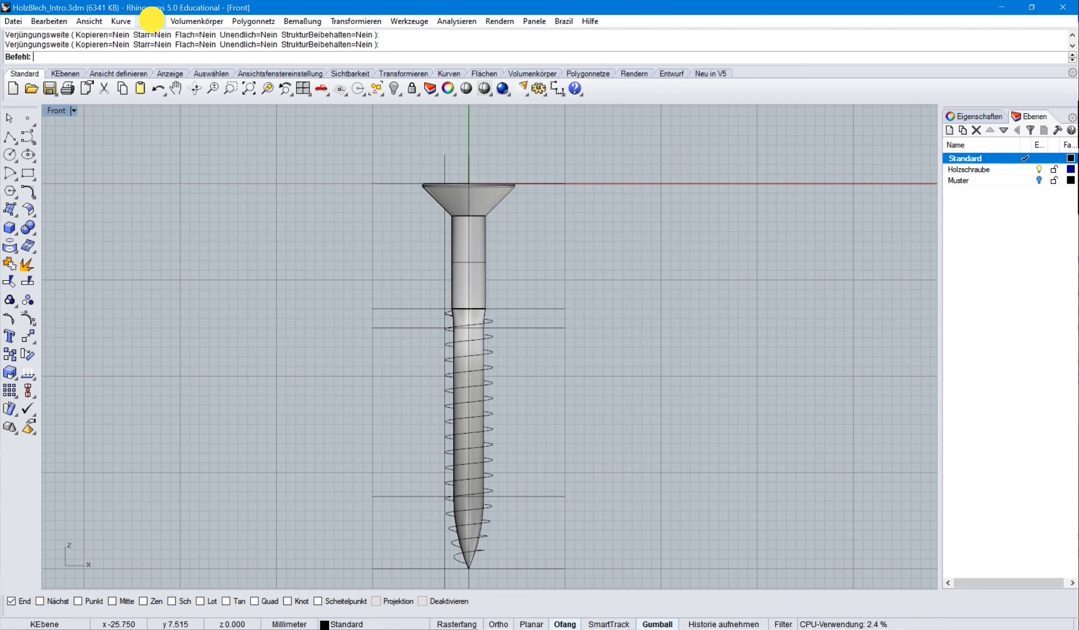
left_click(151, 21)
left_click(184, 64)
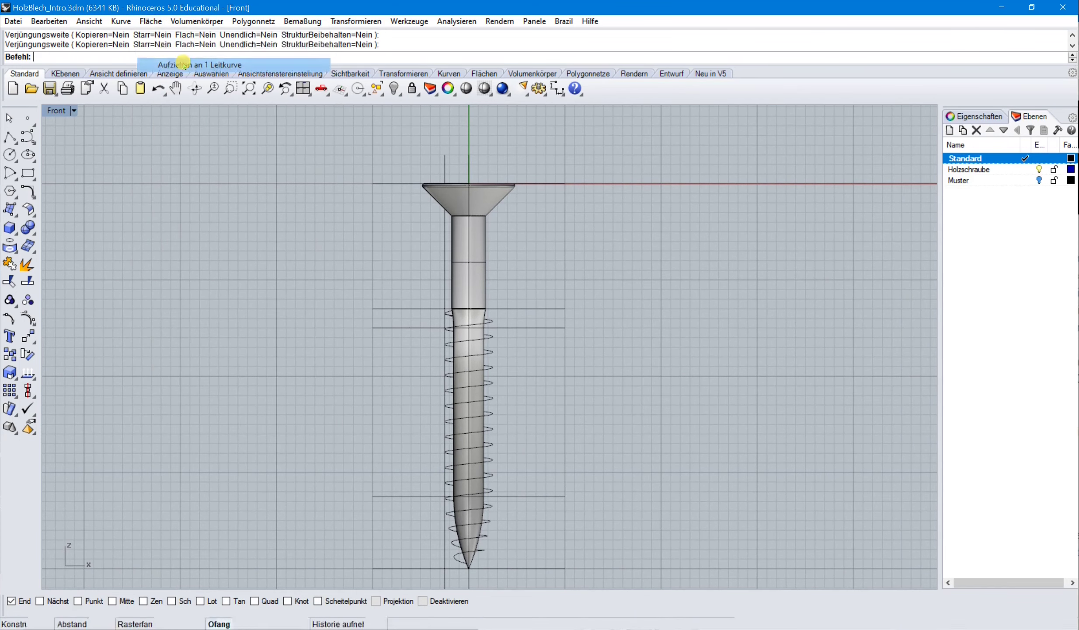
scroll(458, 316, "up", 4)
scroll(459, 316, "up", 6)
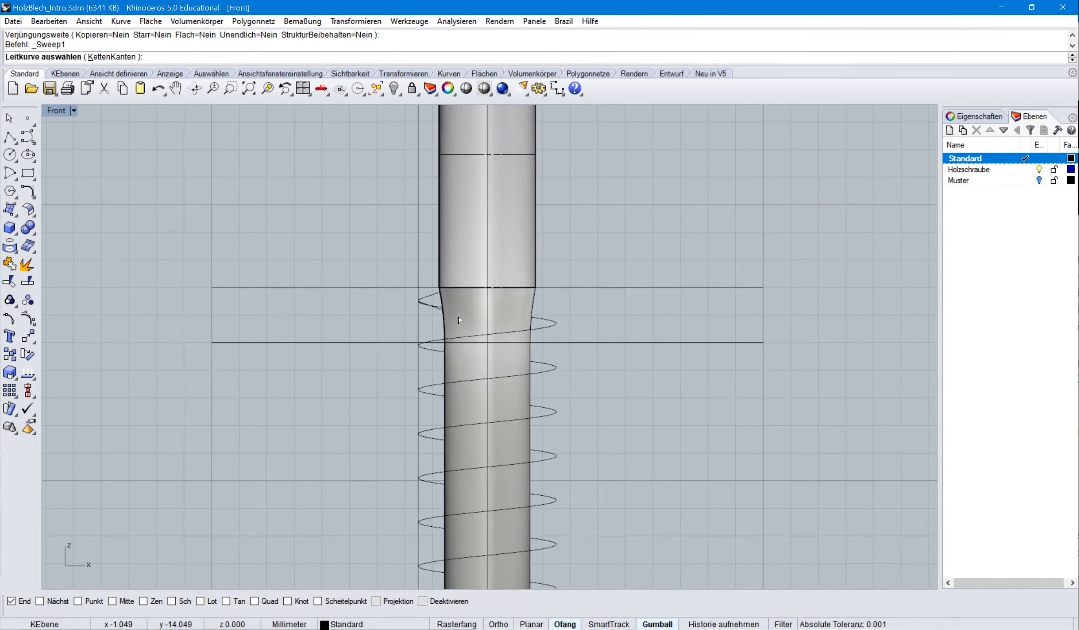
left_click(606, 318)
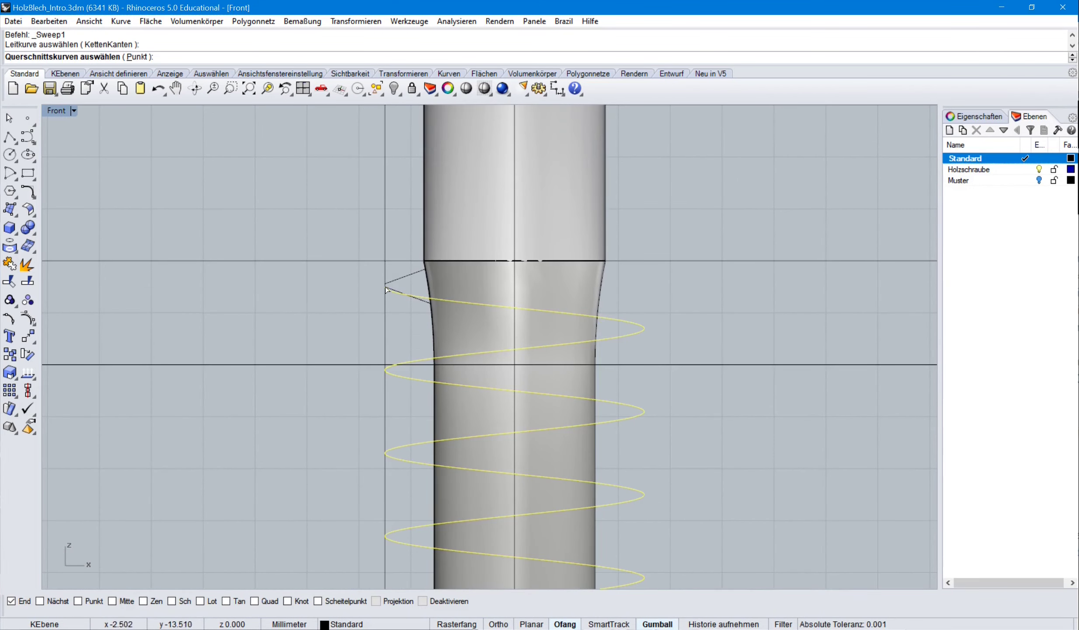
left_click(401, 280)
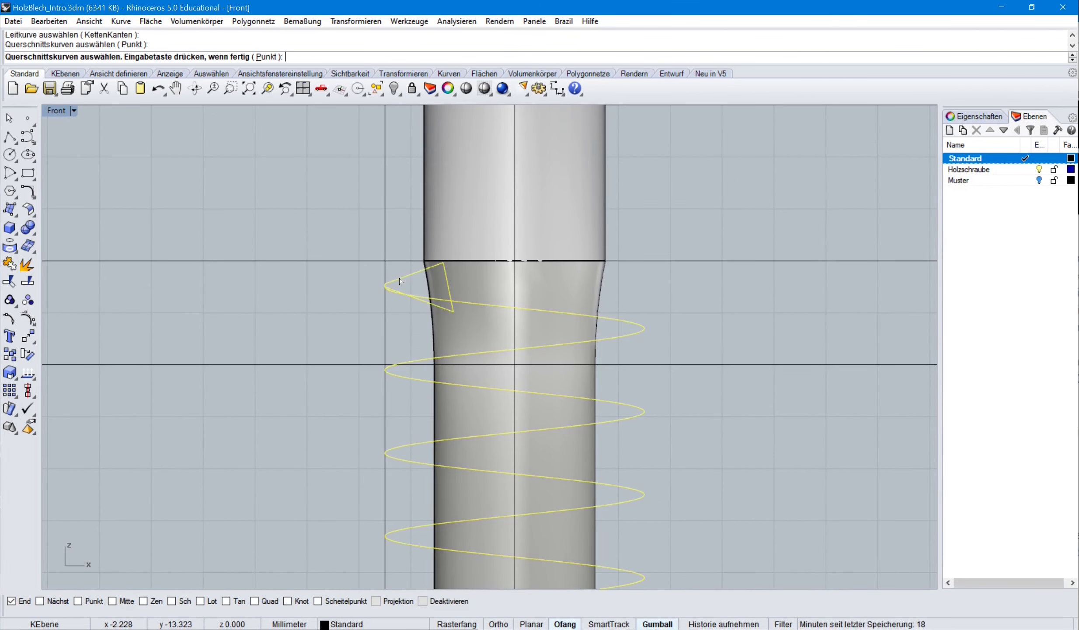
right_click(346, 303)
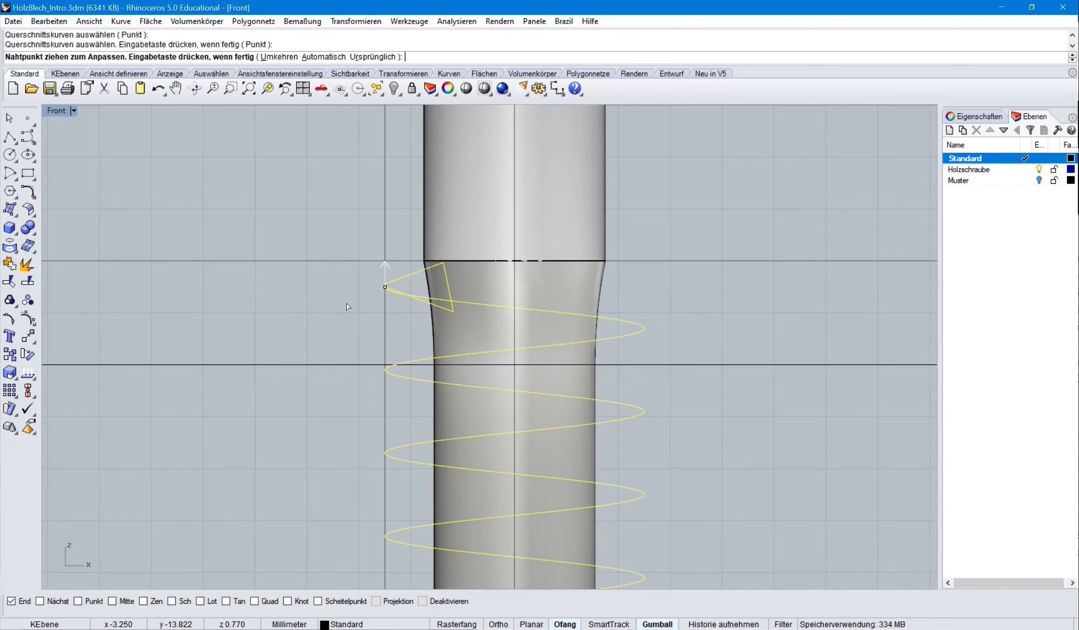
right_click(347, 303)
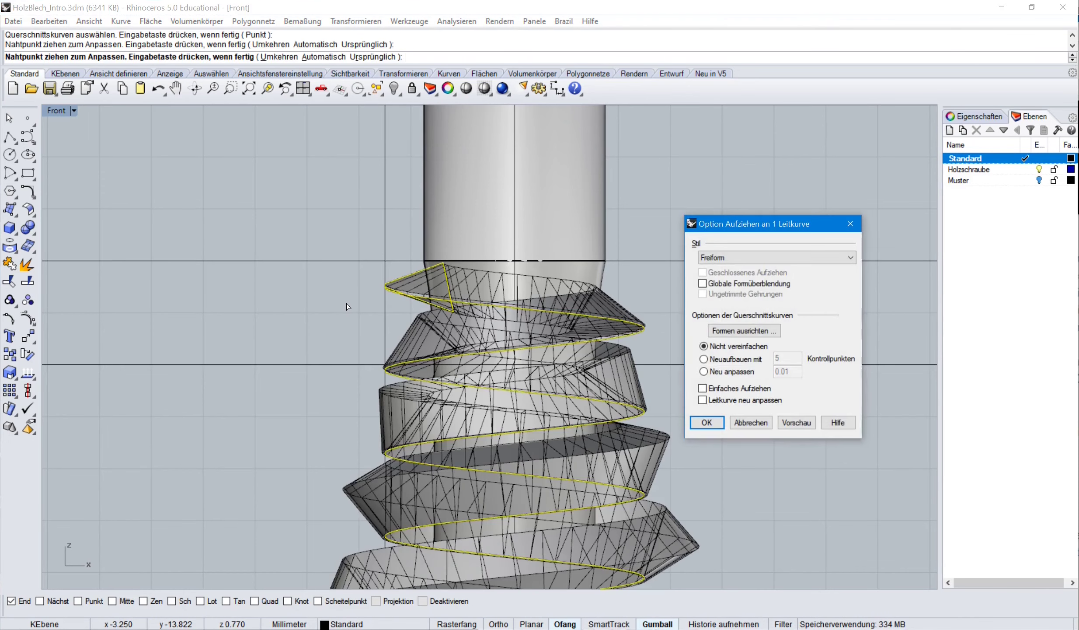
scroll(379, 332, "down", 5)
left_click(568, 316)
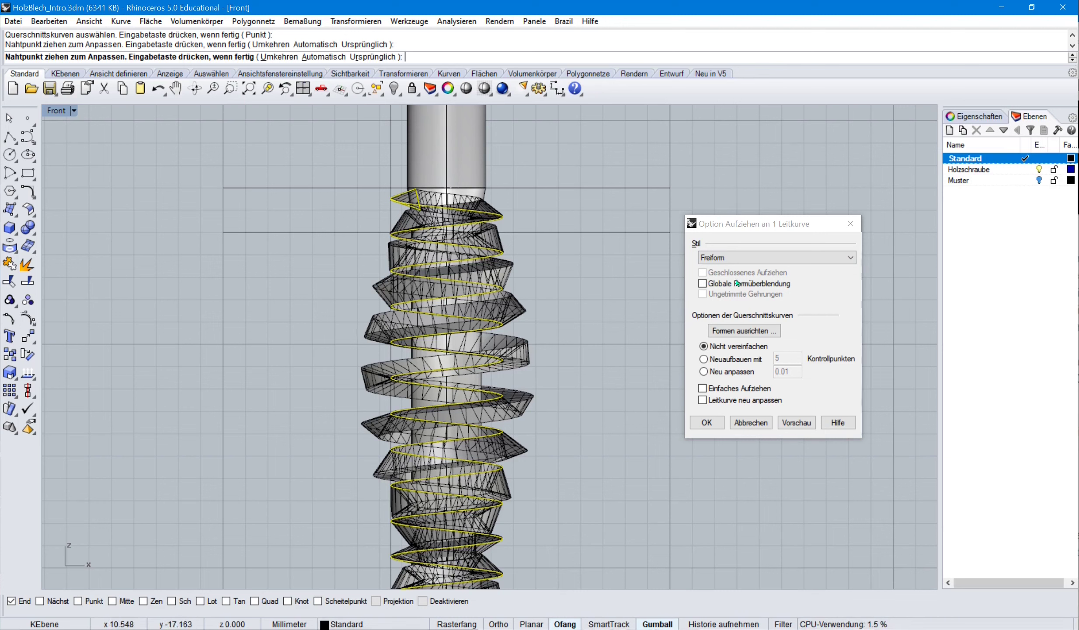
- Set the sweep style to ParallelZuKEbene Drauf, preview the result and create the thread
left_click(850, 258)
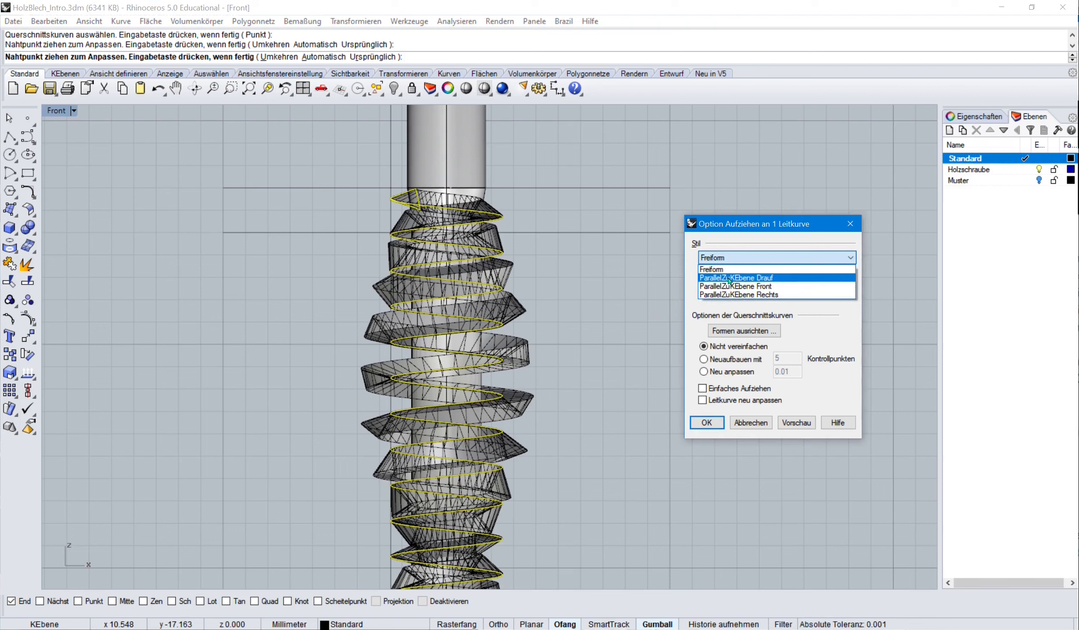
left_click(730, 278)
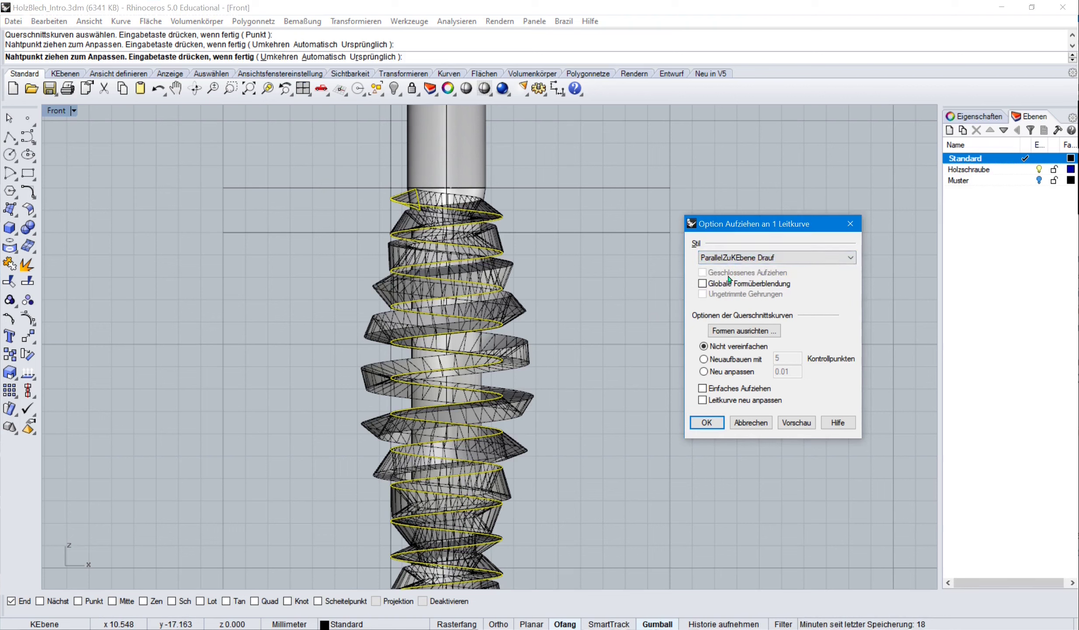
left_click(797, 422)
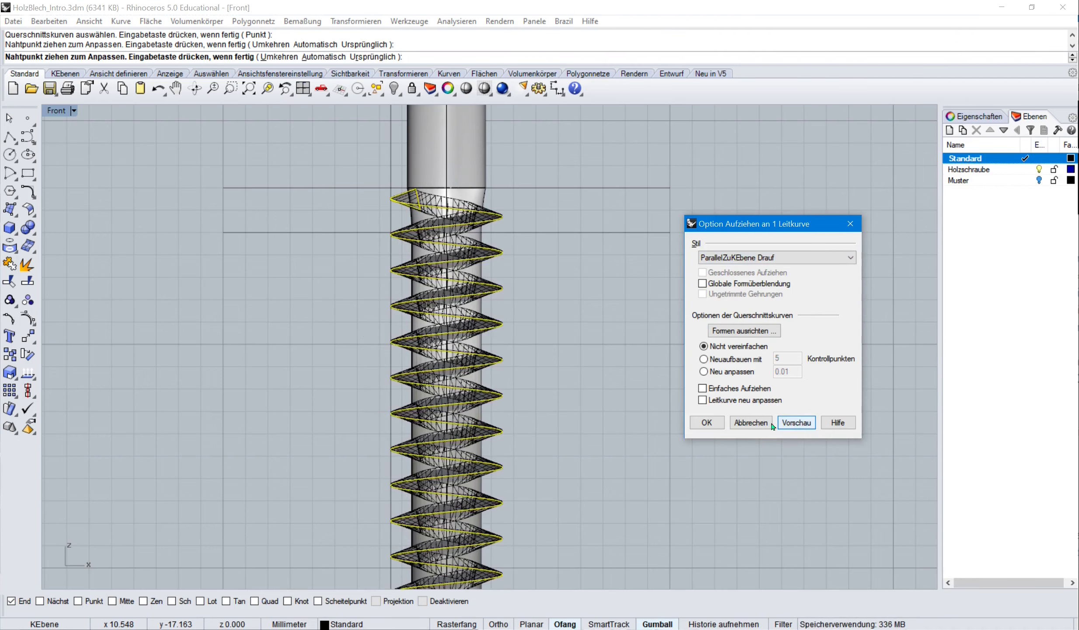
left_click(711, 422)
- Examine how the swept thread runs along the pointed section and ends at the screw tip
scroll(453, 500, "up", 5)
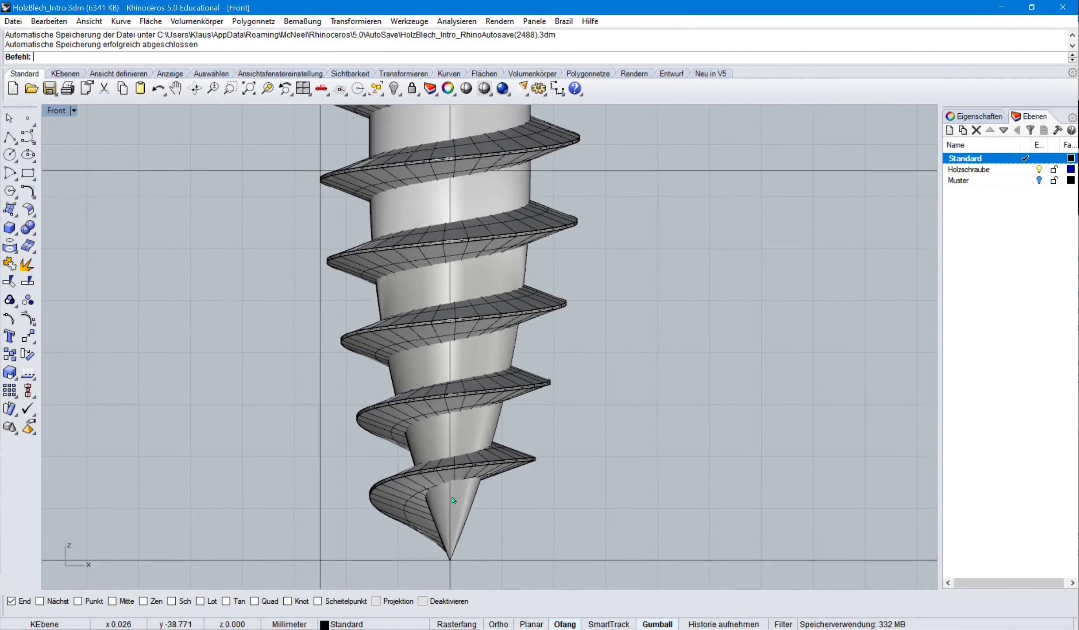
scroll(453, 500, "up", 3)
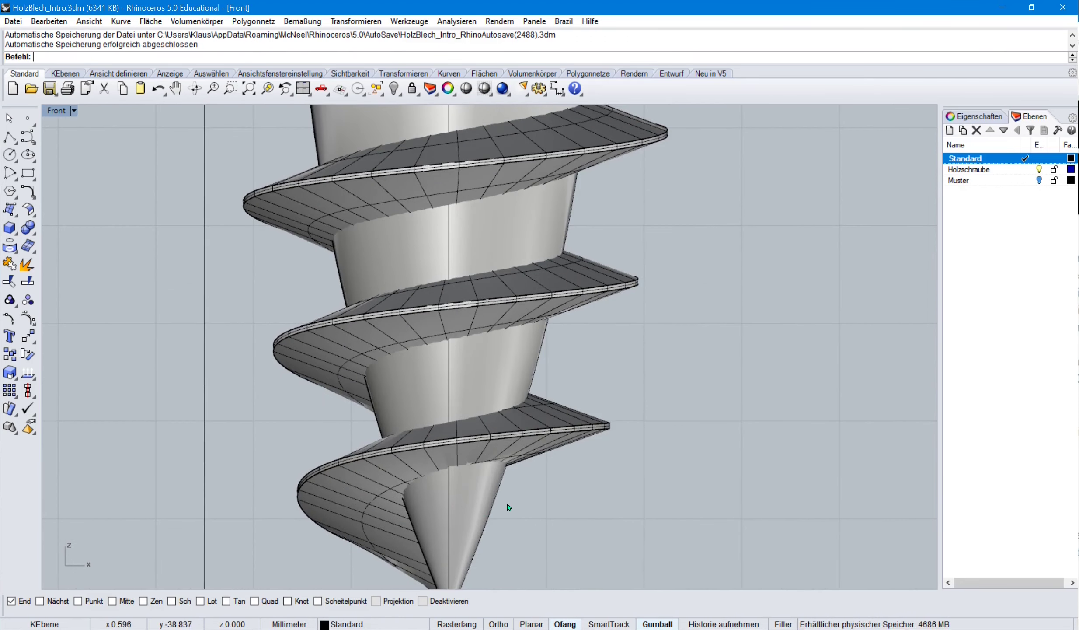
scroll(510, 512, "down", 2)
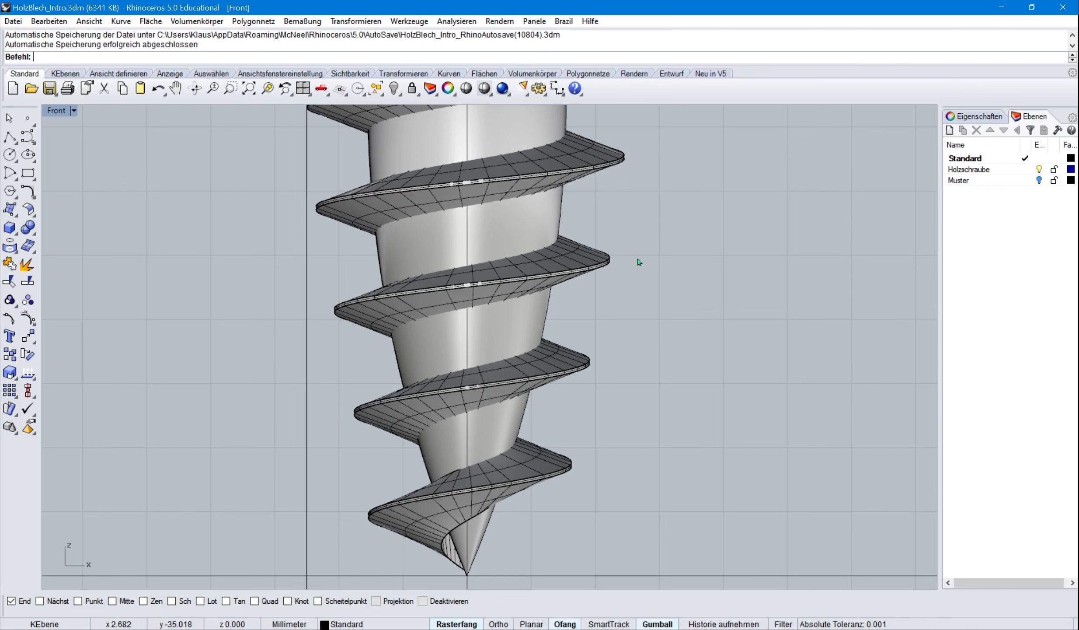
scroll(632, 253, "up", 2)
scroll(632, 251, "down", 3)
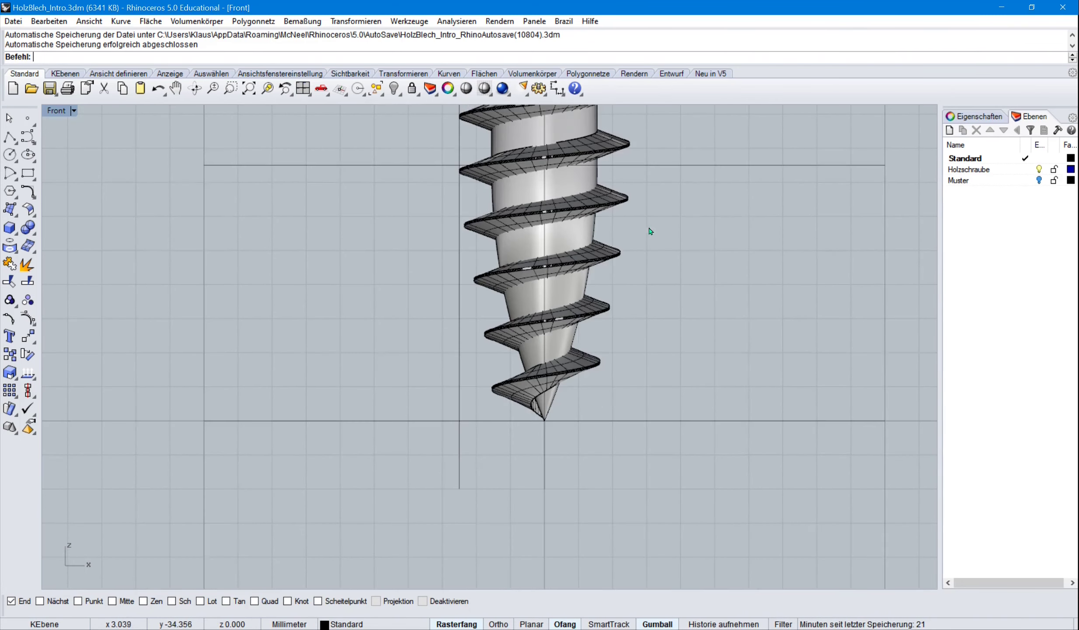
right_click_drag(648, 231, 577, 387)
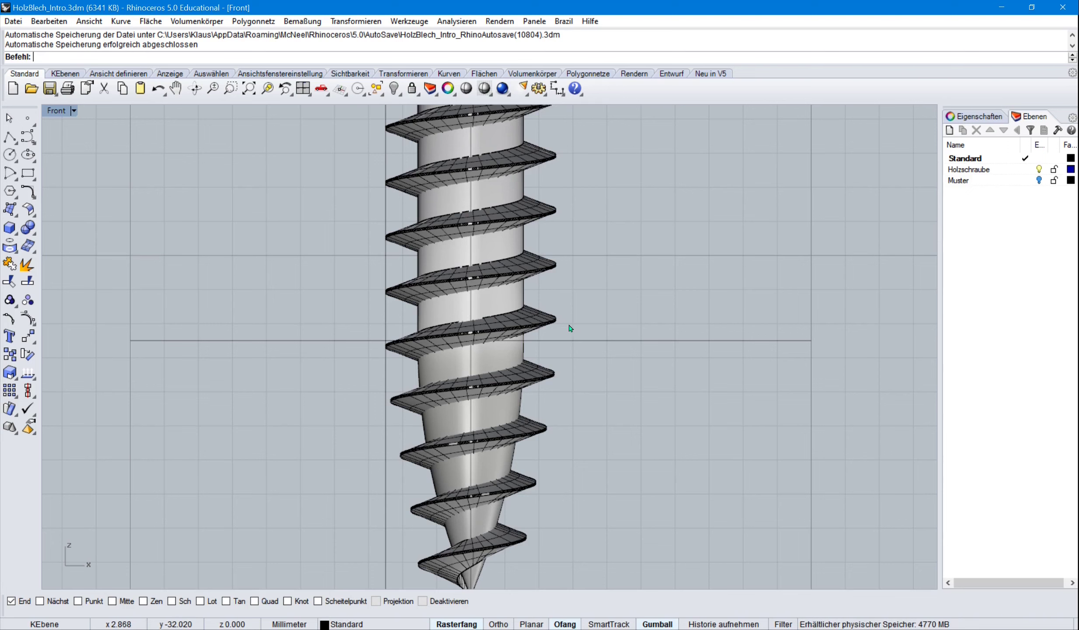
key("Home")
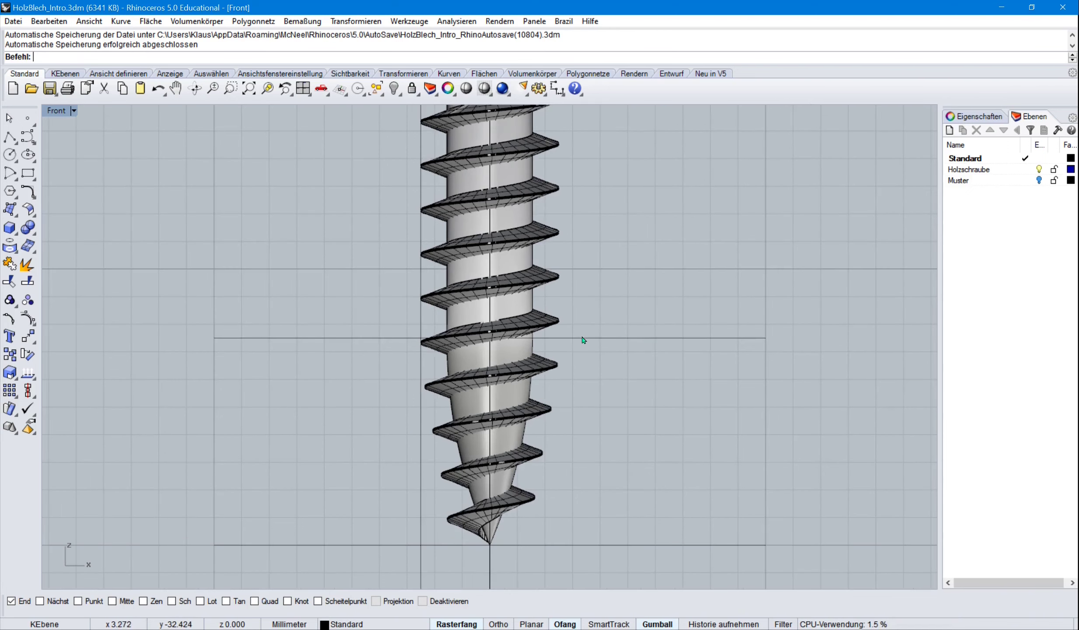
right_click(563, 349)
- Undo the last six commands at once, from the one-rail sweep back to and including the helix
left_click(51, 21)
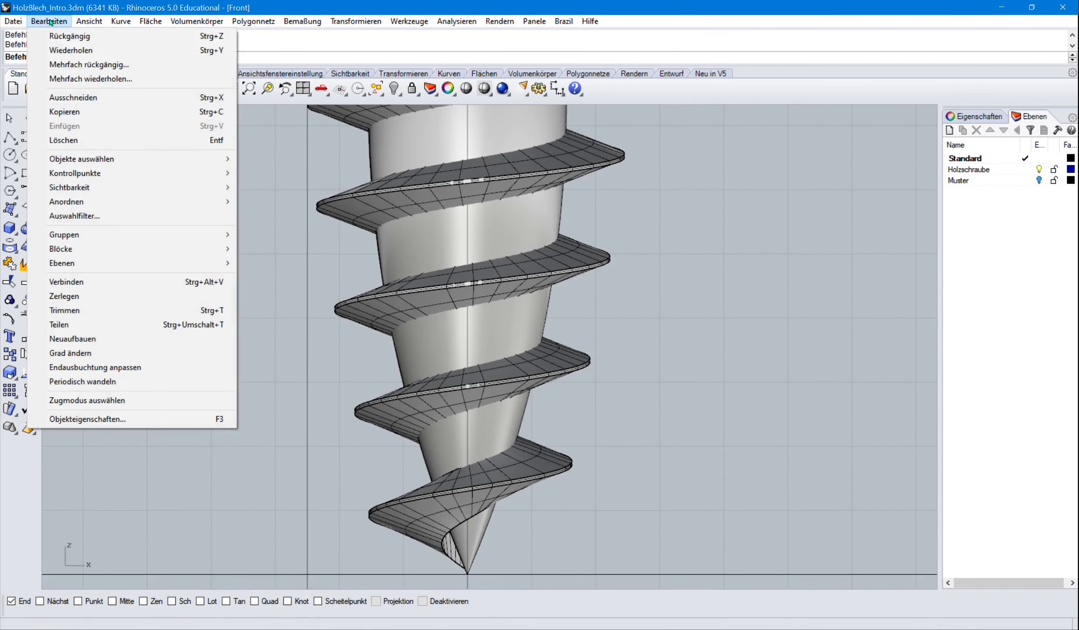
left_click(69, 64)
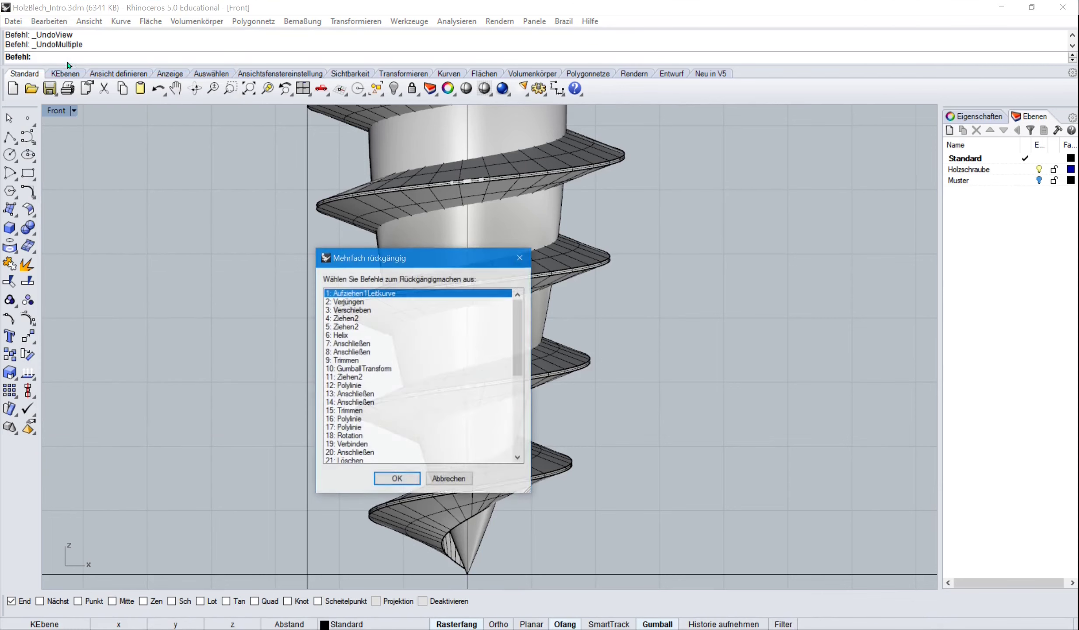
left_click(343, 335)
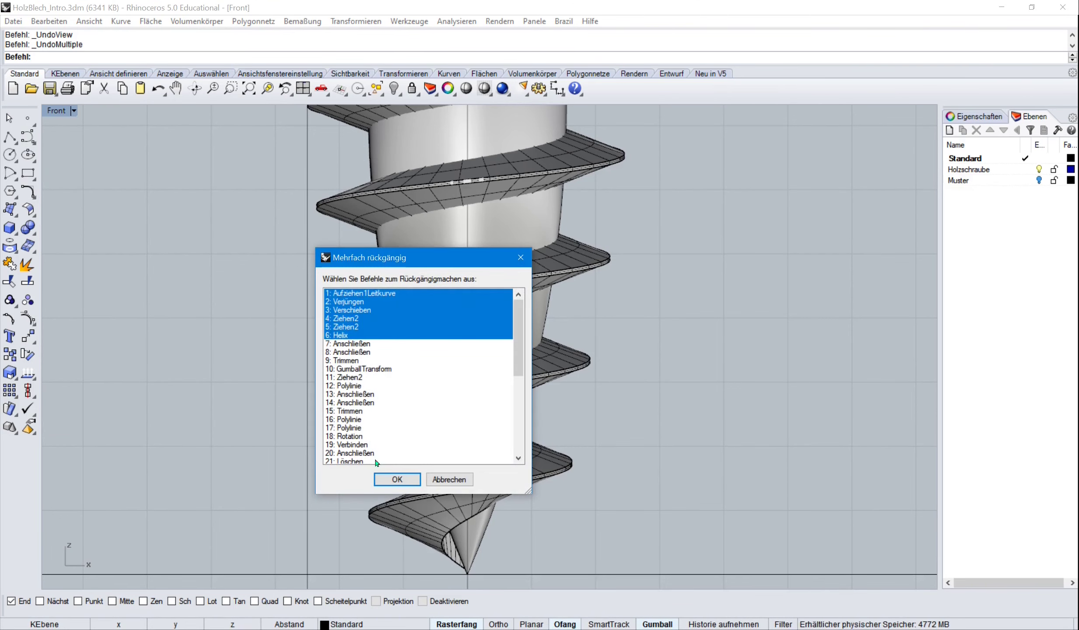
left_click(389, 483)
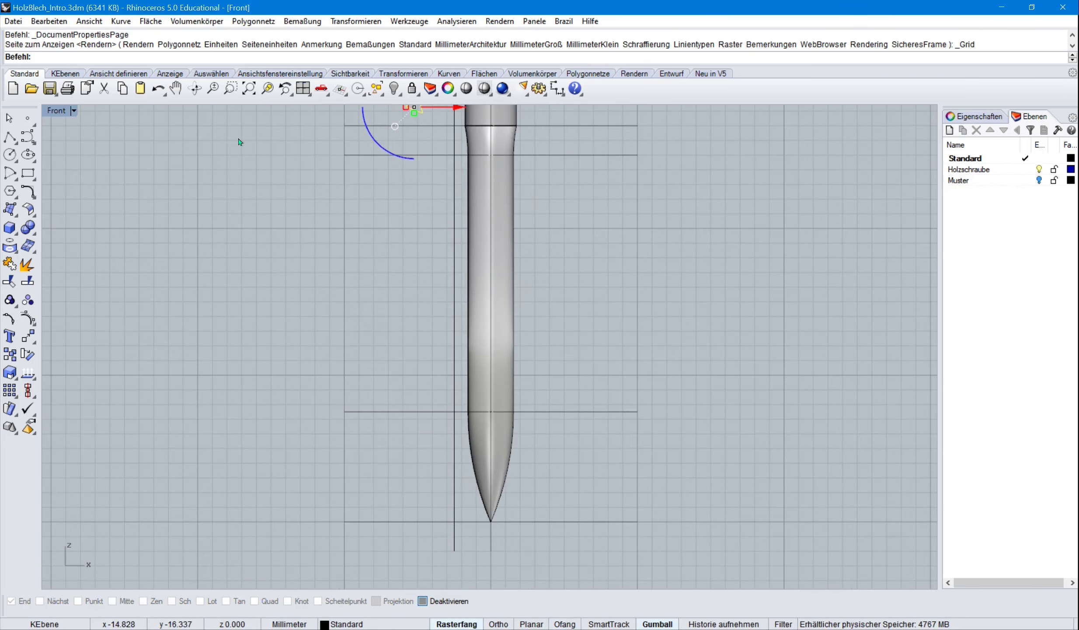
- Create a helix along the screw axis from the shank shoulder to just above the tip, with 2.5 mm radius and 2.5 mm pitch
left_click(127, 23)
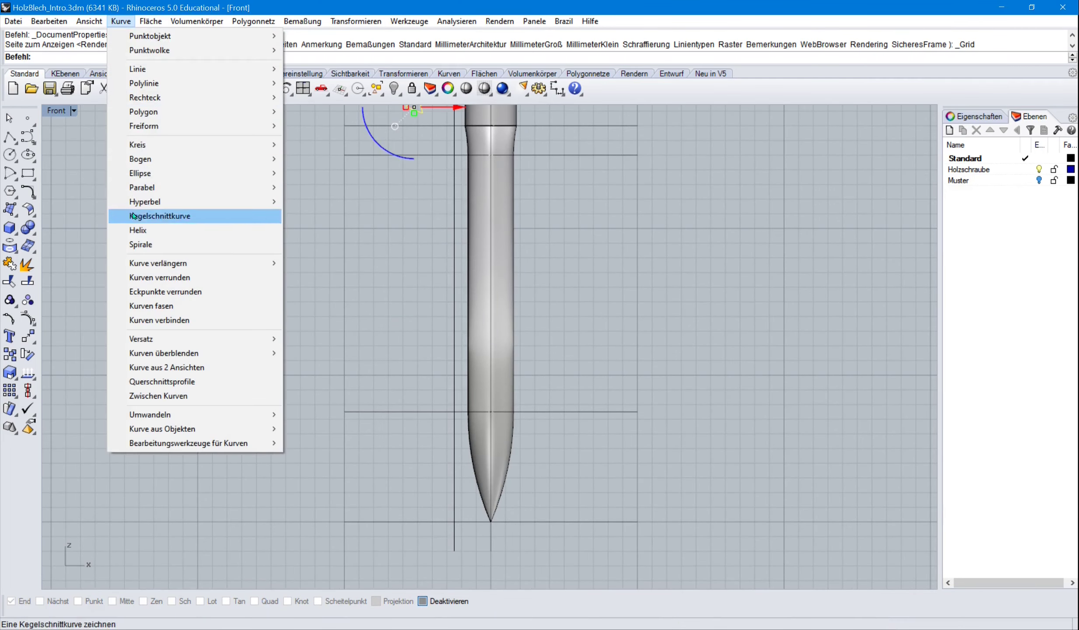
left_click(141, 231)
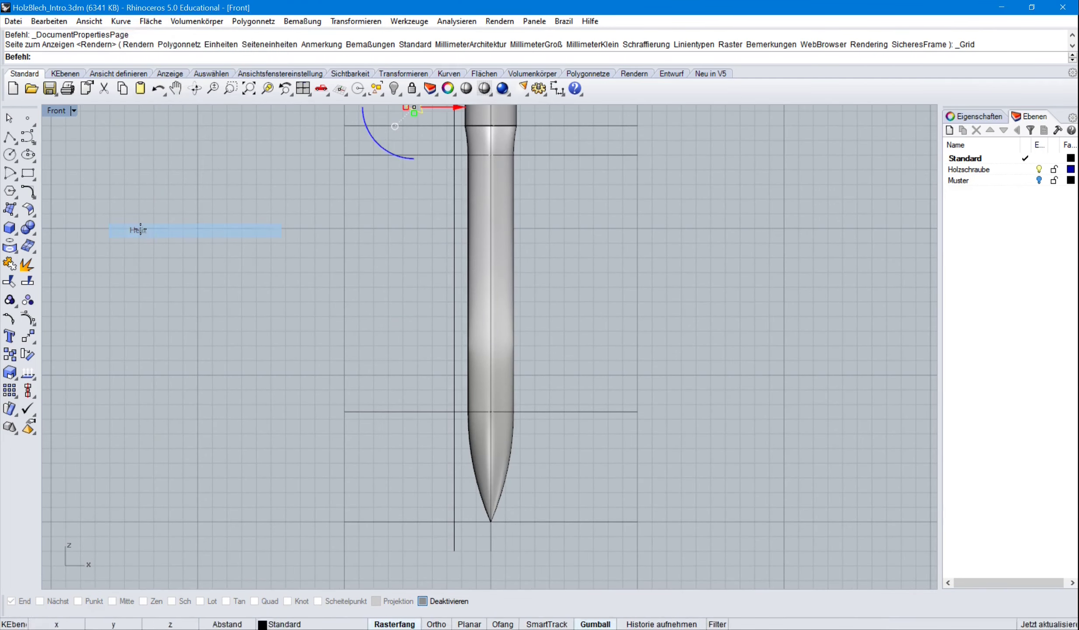
left_click(492, 126)
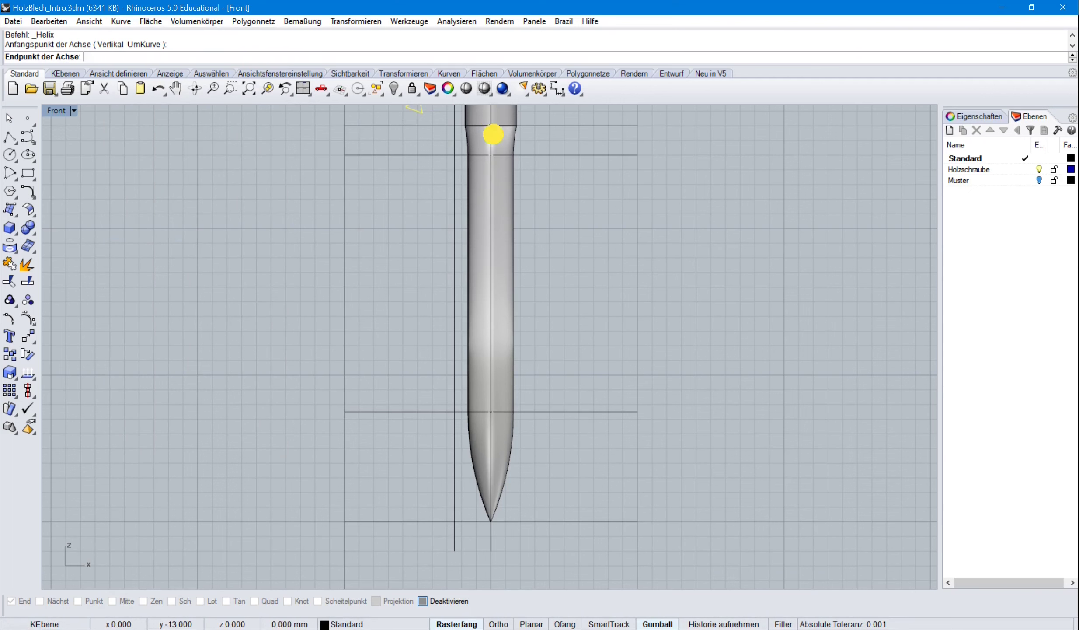
left_click(491, 514)
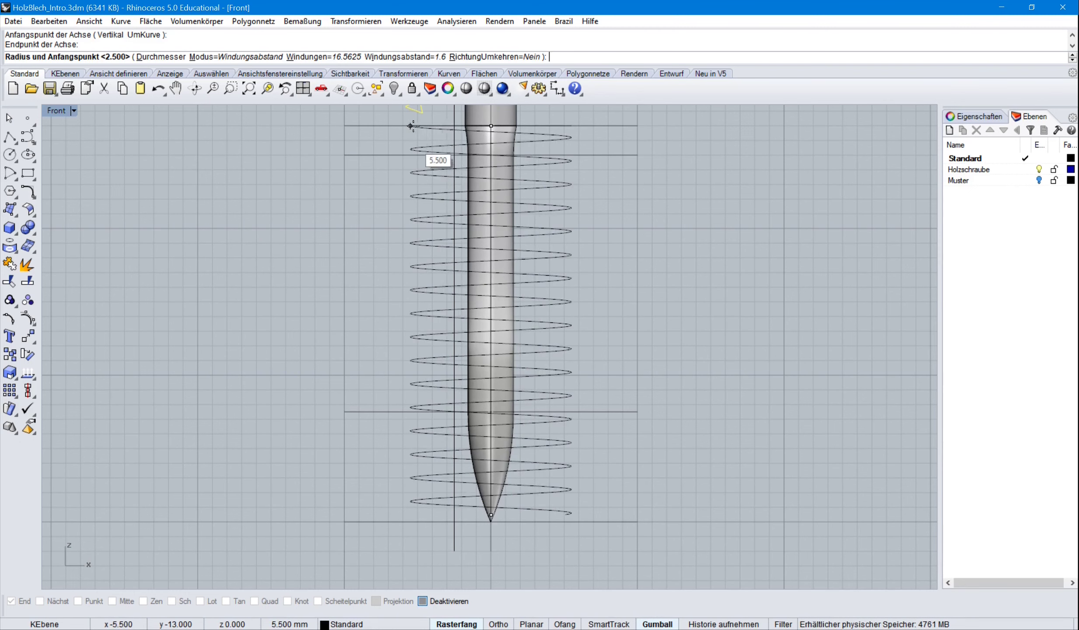
left_click(410, 56)
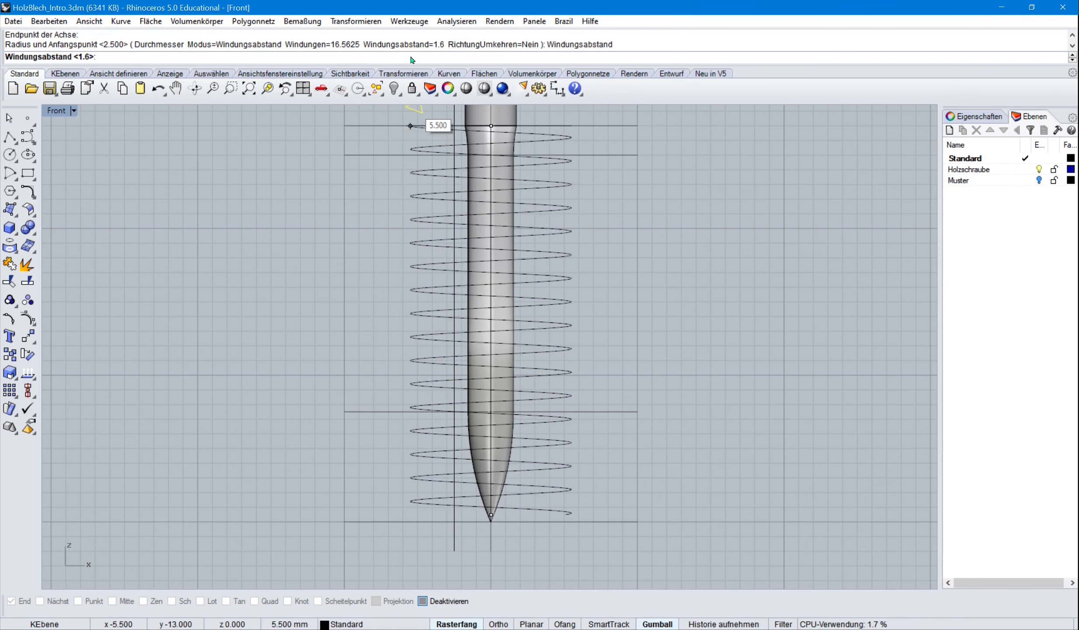
type("2.5")
key("Return")
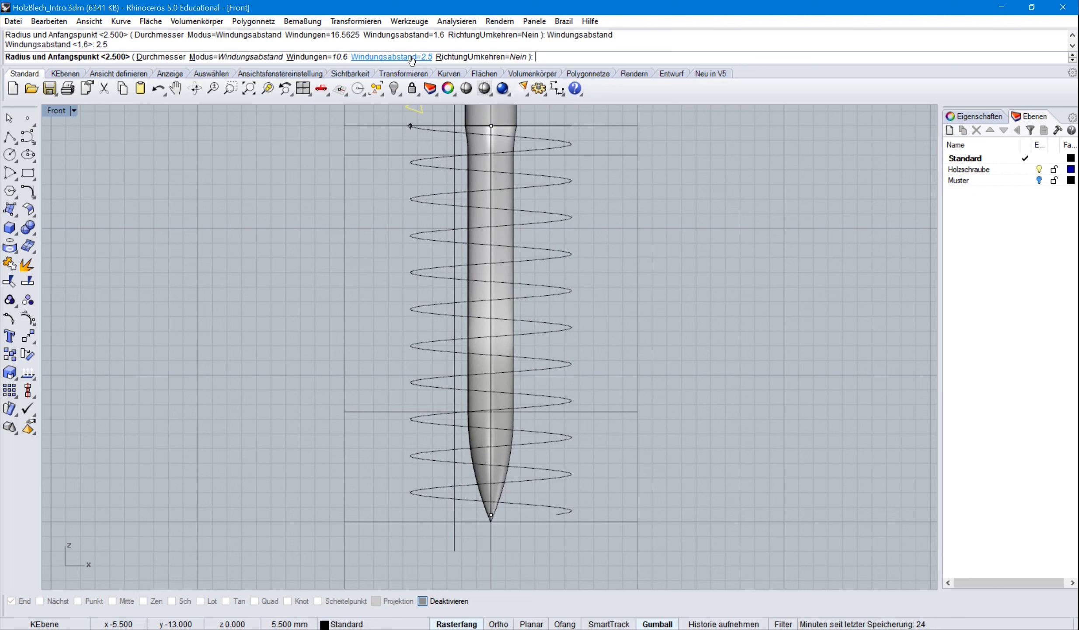
left_click(454, 508)
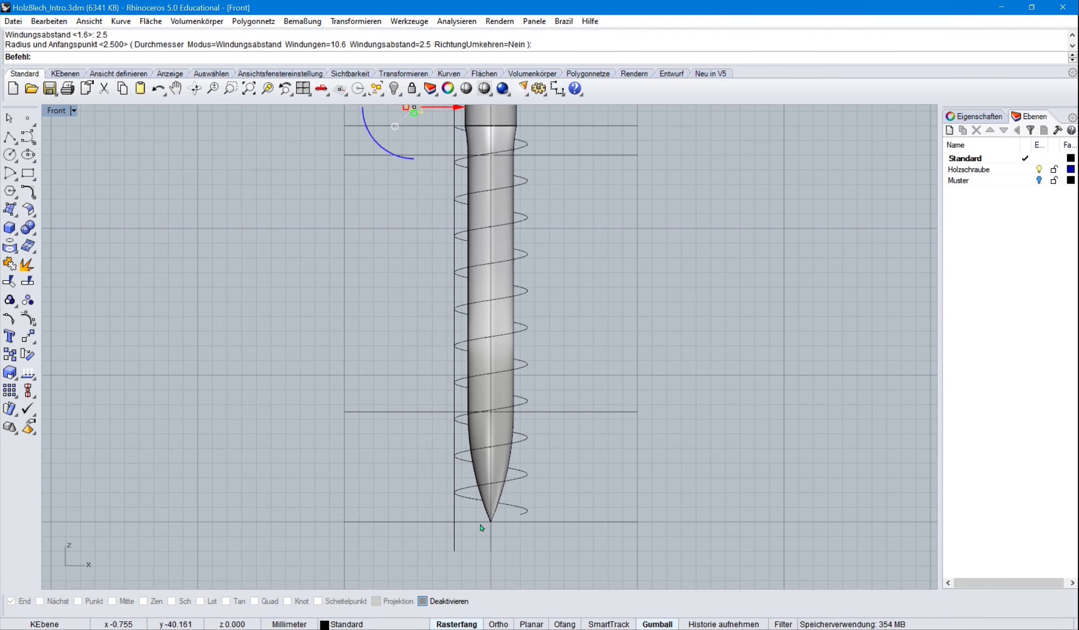
- Turn object snaps back on and move the thread profile by its blunt tip's end point onto the helix's upper start point
right_click_drag(706, 251, 705, 360)
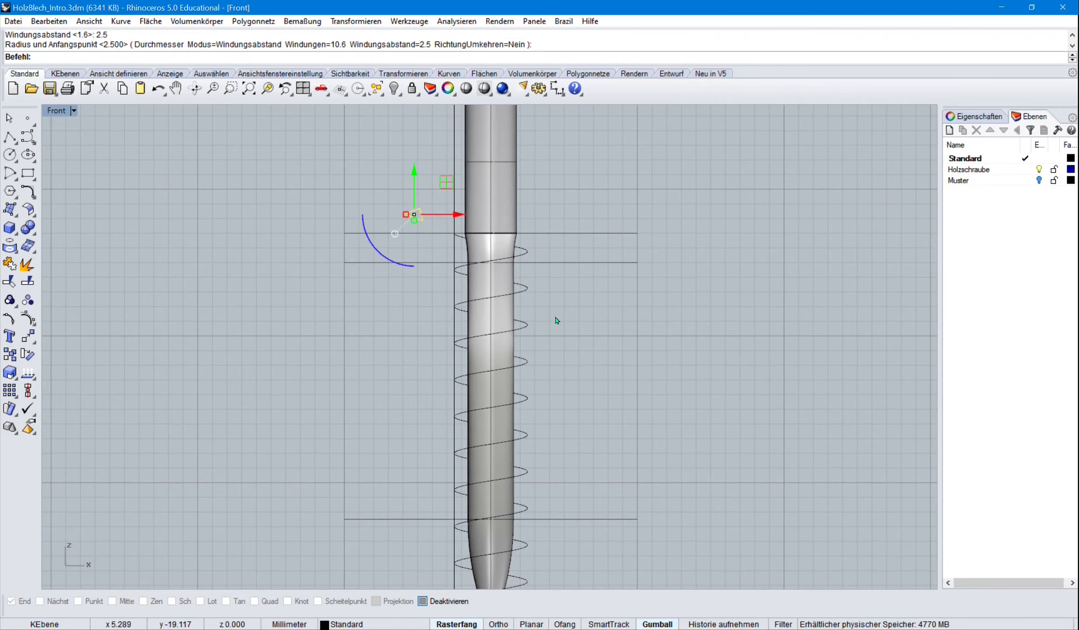
scroll(431, 223, "up", 5)
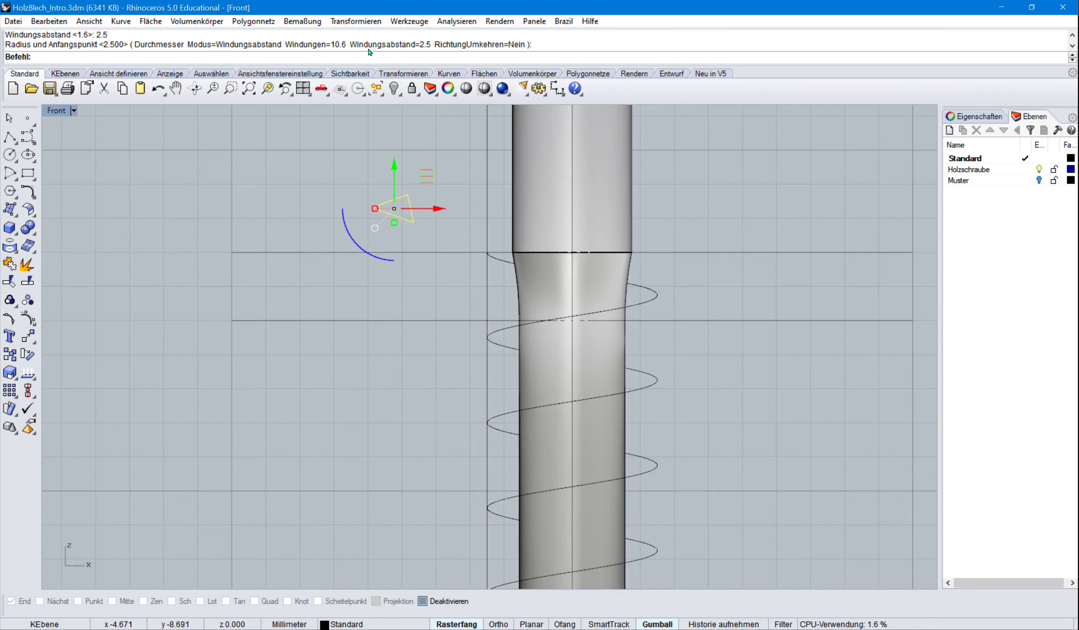
left_click(356, 22)
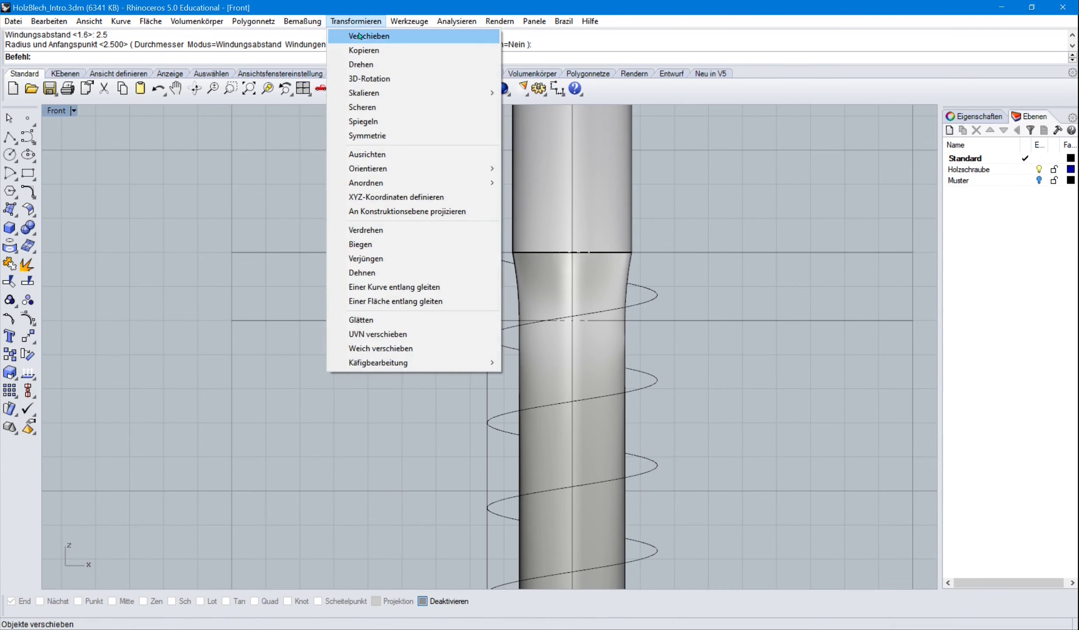
left_click(360, 35)
scroll(391, 209, "up", 5)
left_click(423, 601)
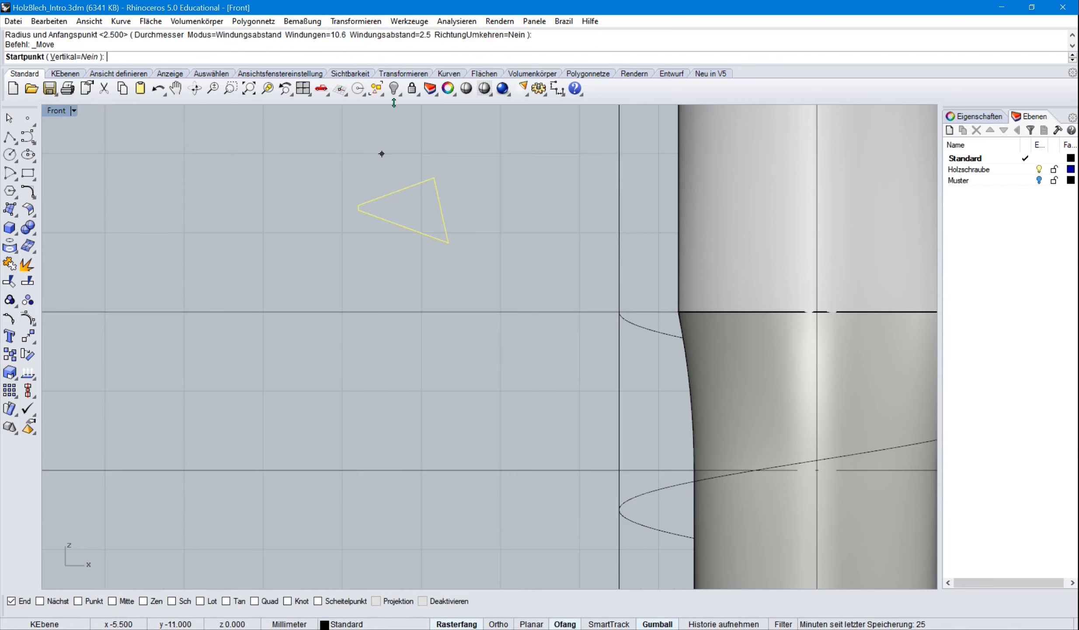
left_click(359, 210)
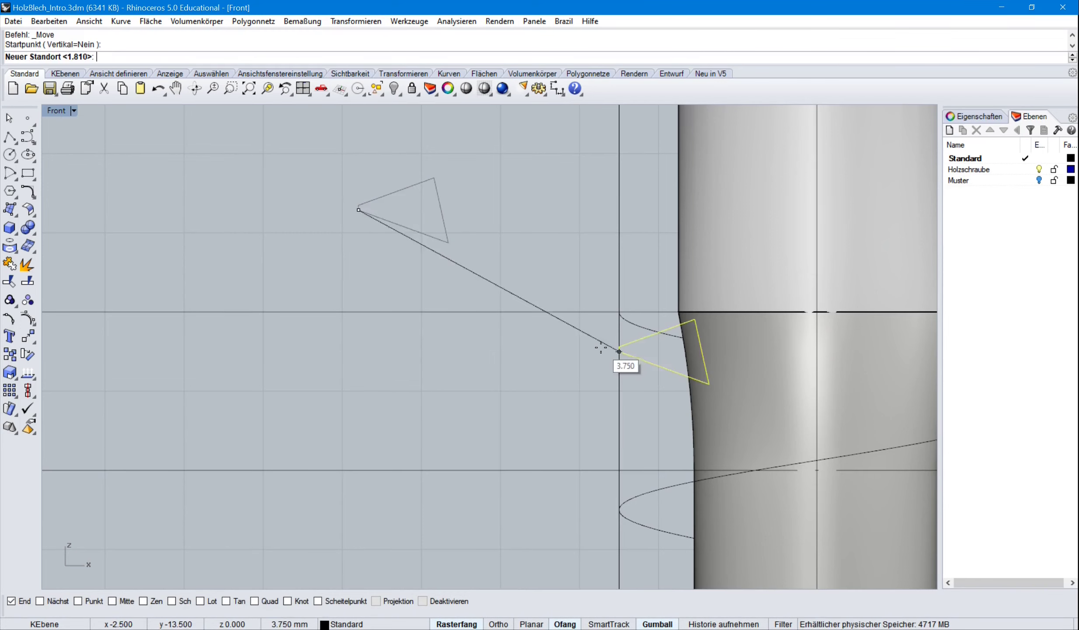
left_click(619, 313)
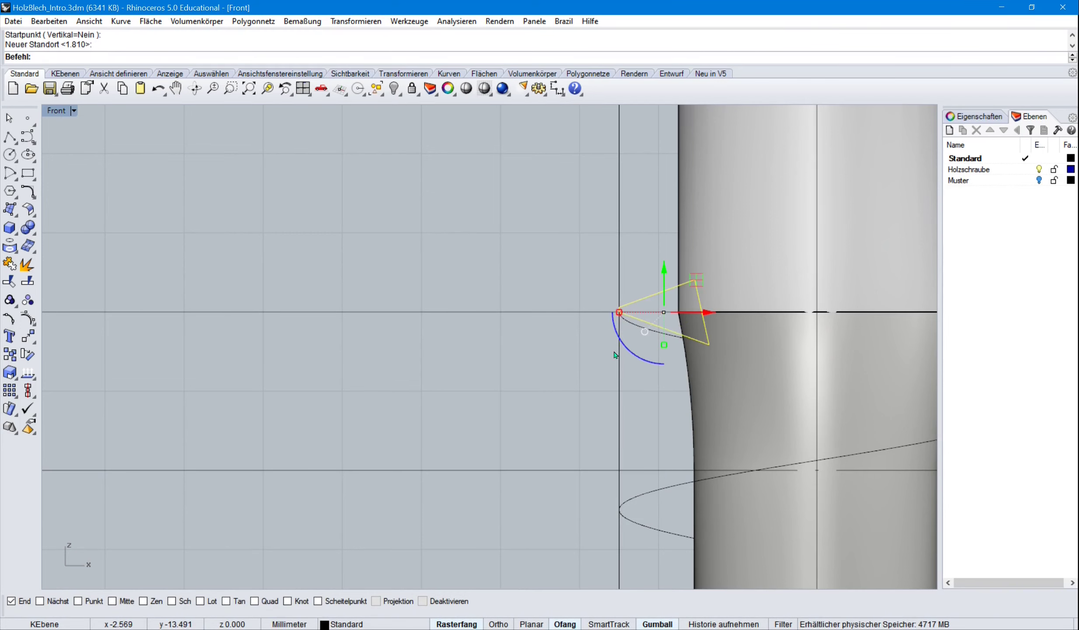
- Deselect the thread profile, start a one-rail sweep and set the Front view to wireframe display (Gitternetz)
scroll(615, 355, "down", 5)
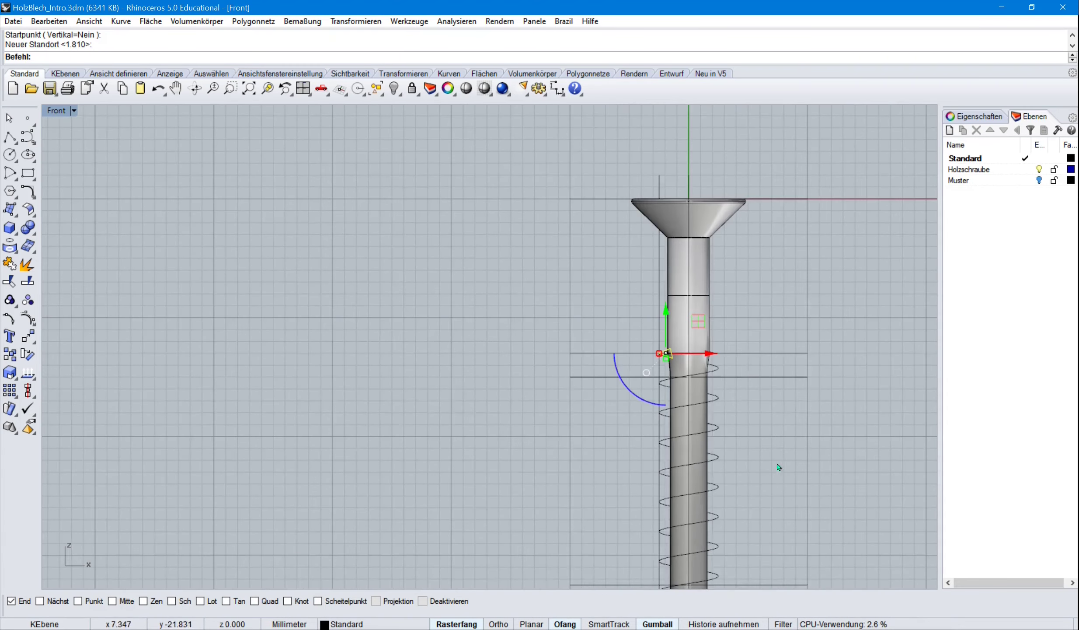
right_click_drag(779, 467, 581, 336)
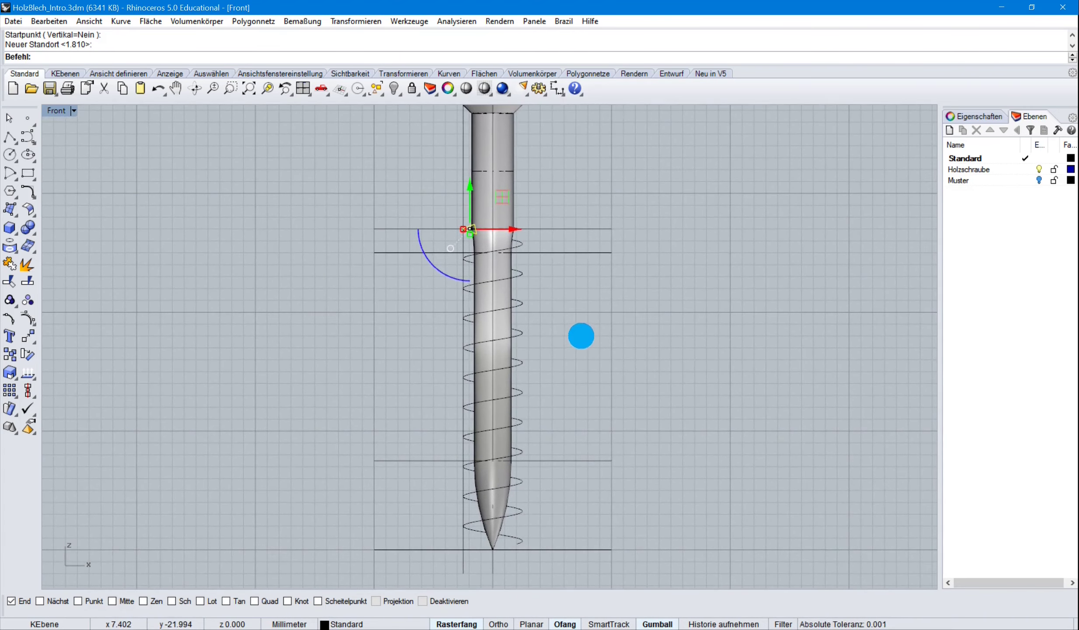
key("Escape")
left_click(150, 21)
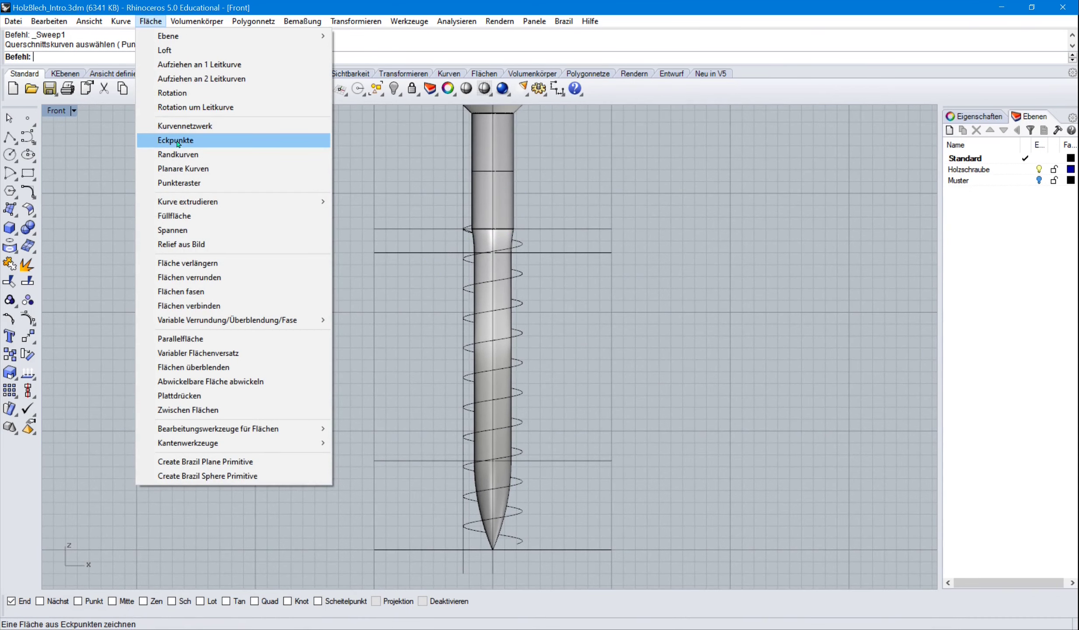
left_click(188, 65)
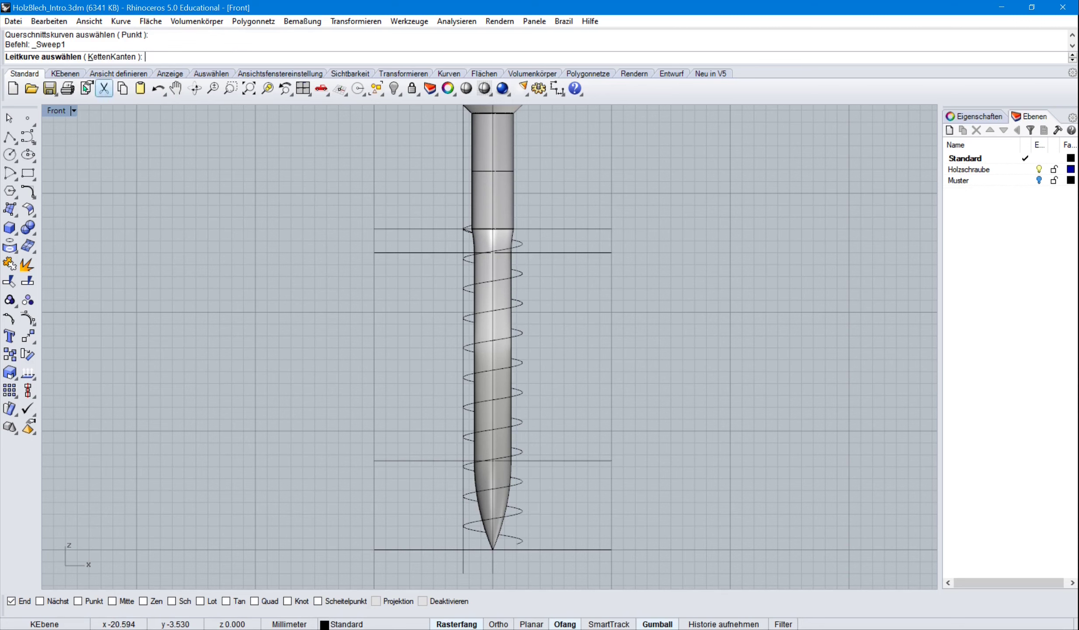
left_click(60, 109)
left_click(95, 150)
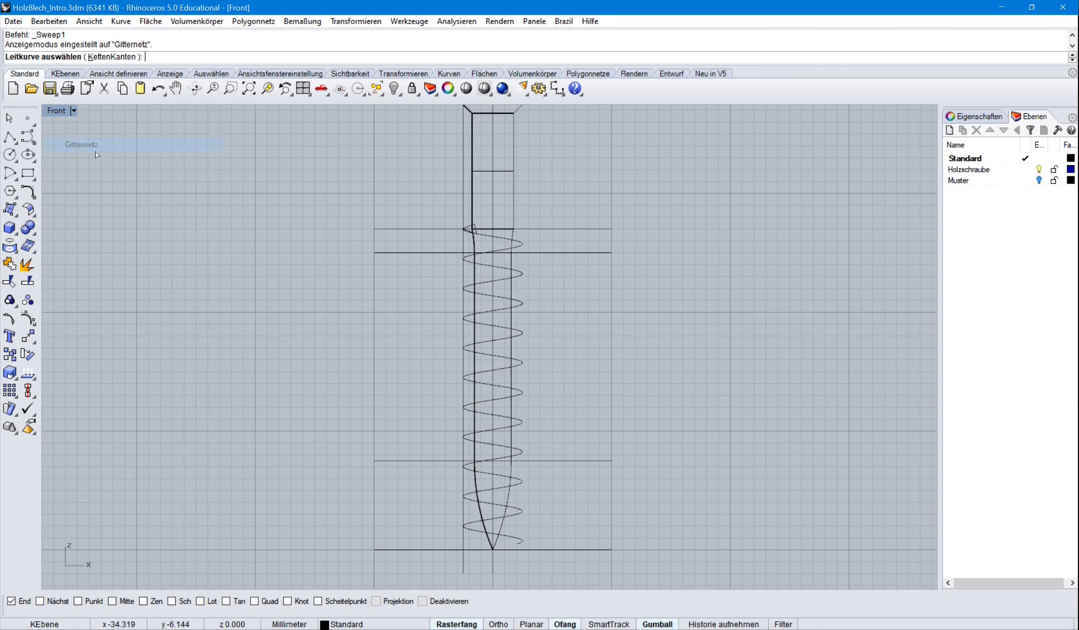
- Try sweeping the thread profile along the untapered helix as a single rail, and undo that sweep
scroll(444, 230, "up", 8)
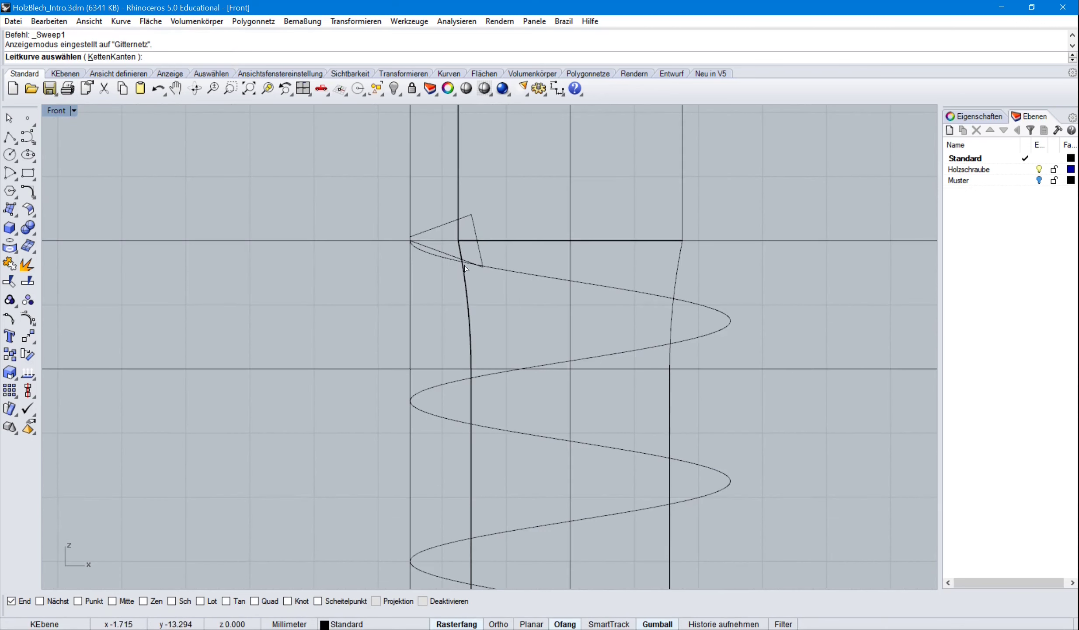
left_click(503, 267)
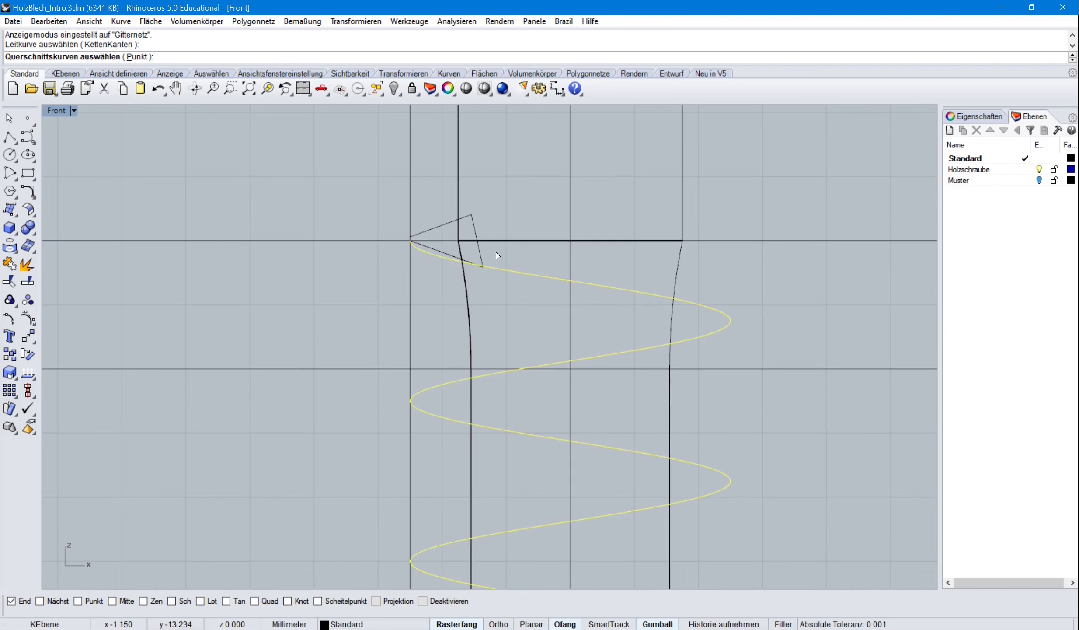
left_click(473, 223)
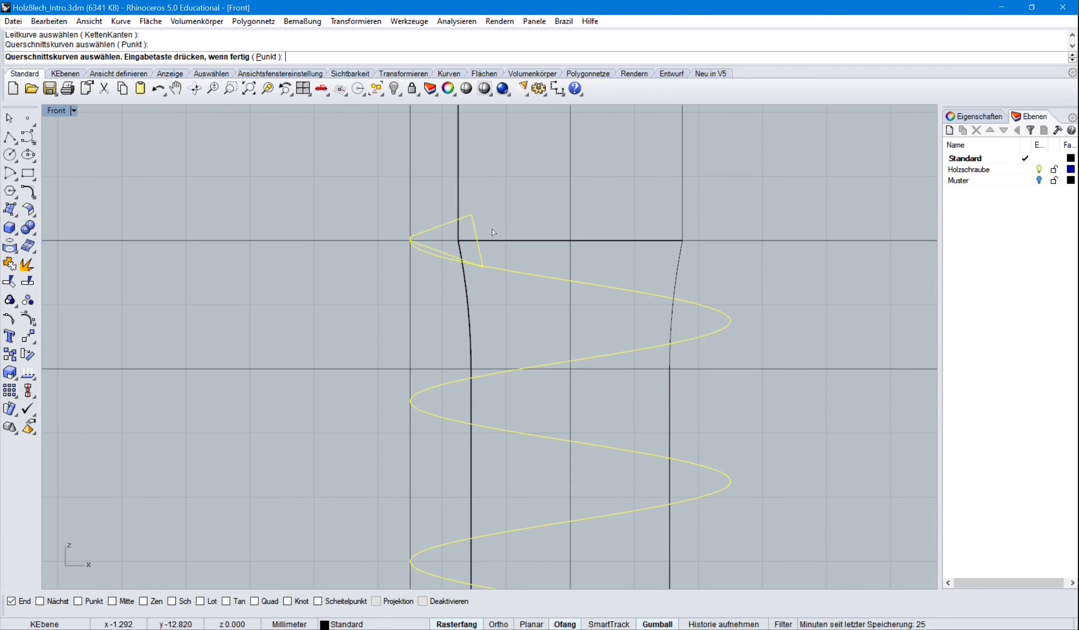
scroll(726, 247, "down", 5)
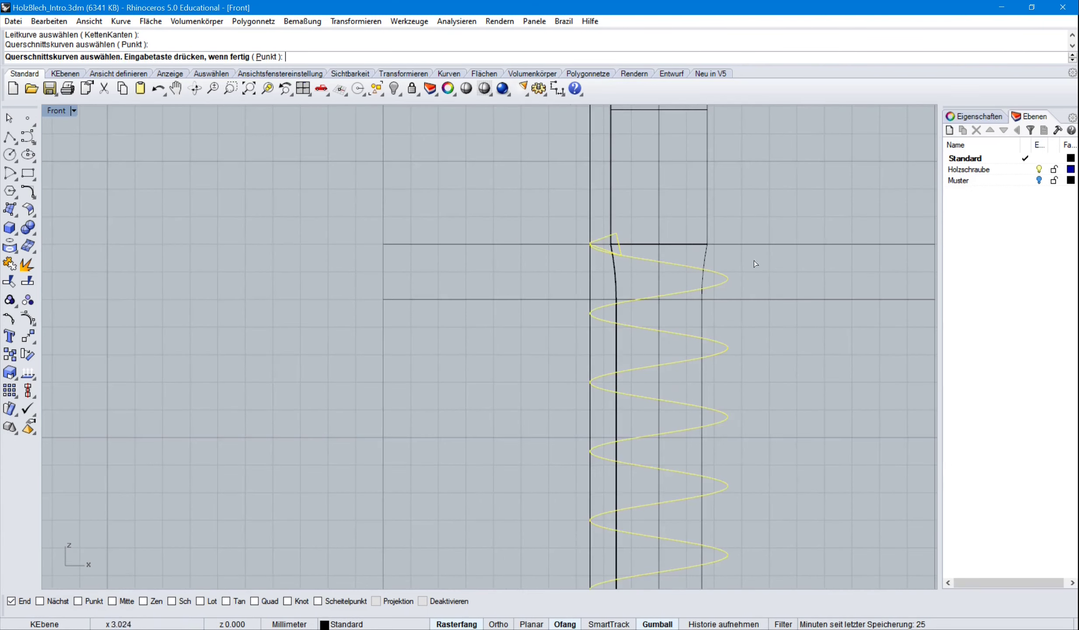
right_click_drag(676, 268, 612, 213)
key("Return")
right_click(266, 158)
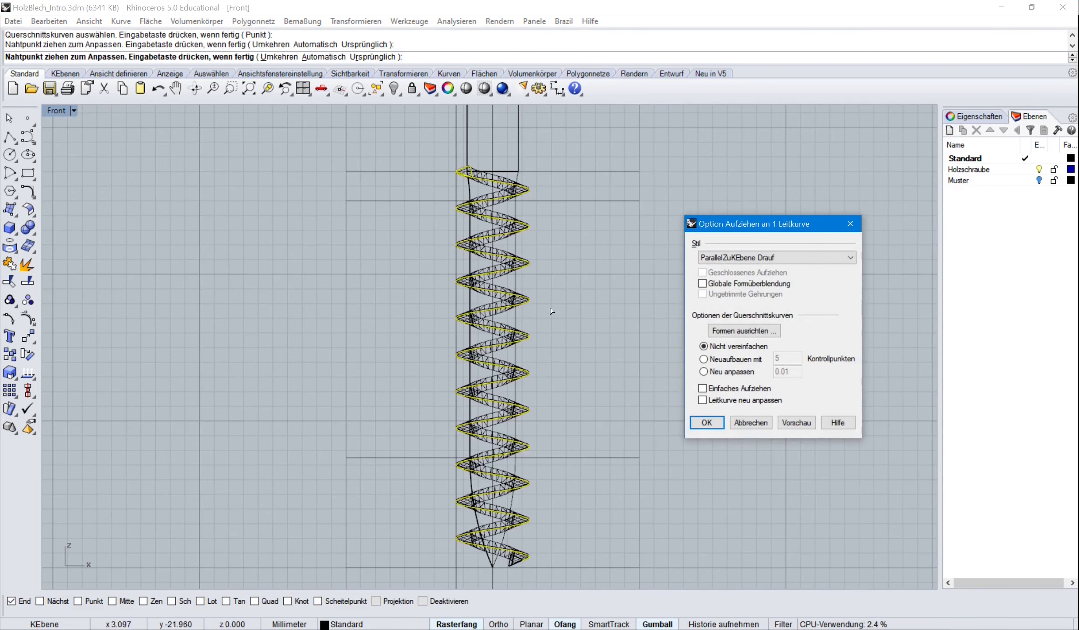
key("Return")
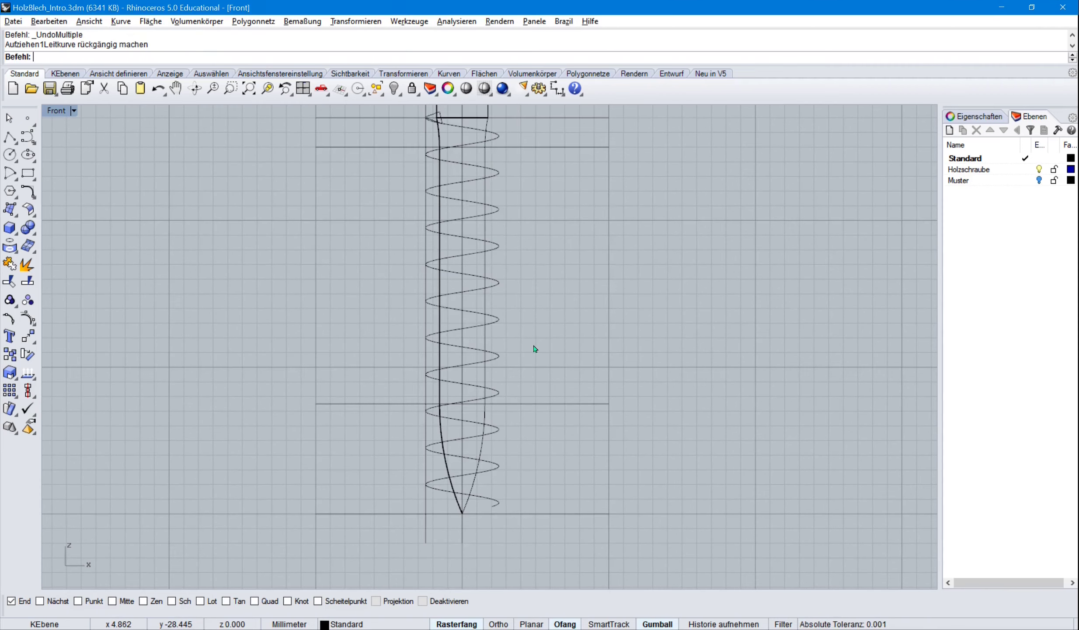
key("ctrl+z")
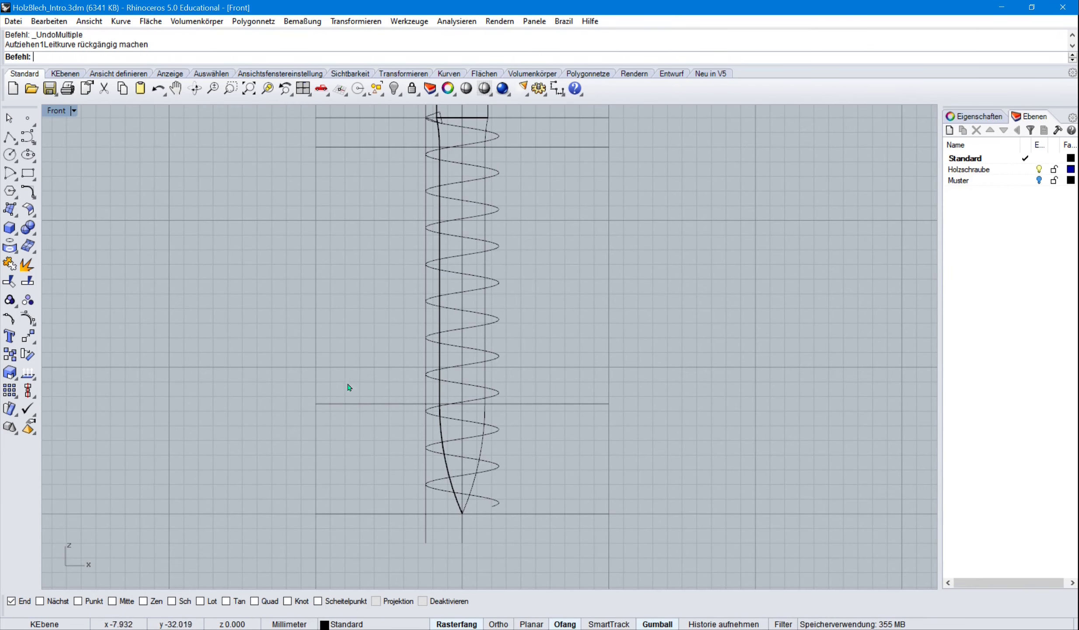
- Disable object snaps and taper the helix along the screw axis from -32.5 to -39.5 mm, narrowing it from 2.5 mm radius toward the tip
left_click(359, 21)
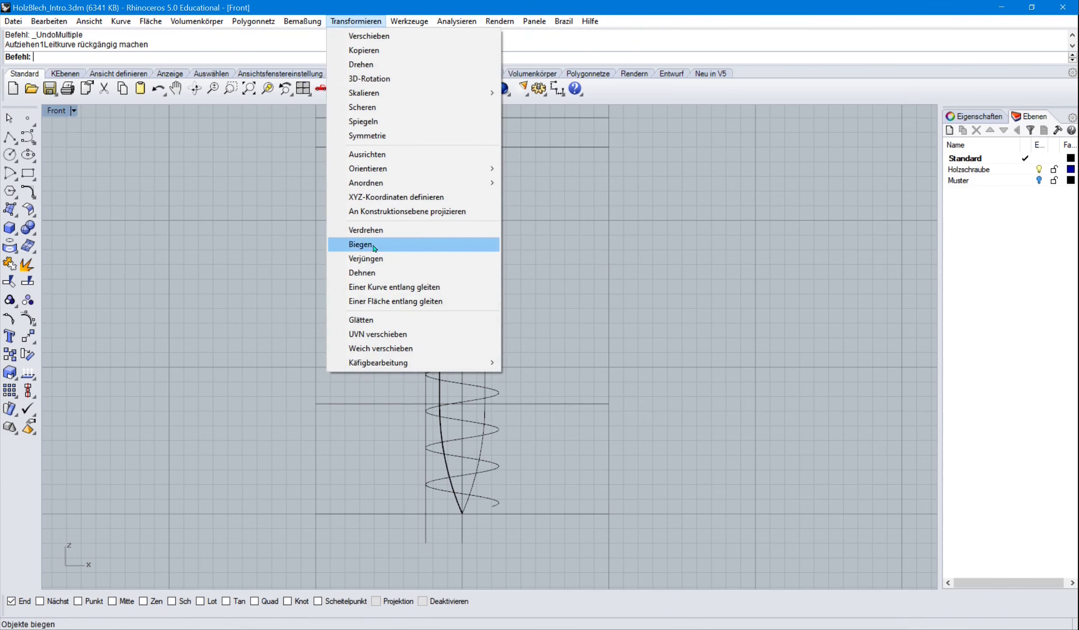
left_click(374, 259)
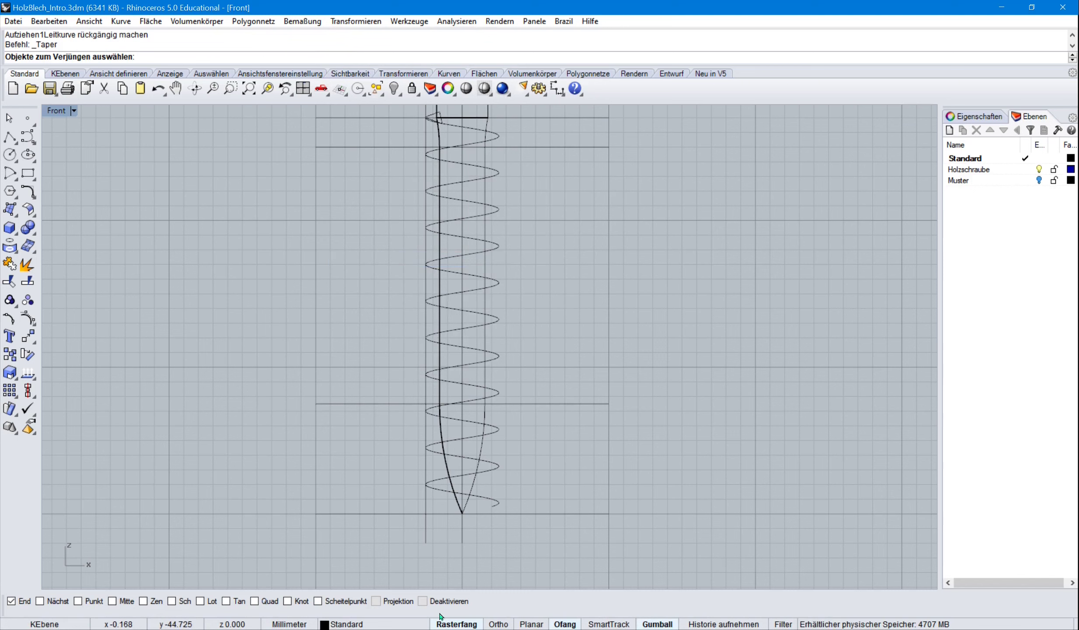
left_click(423, 600)
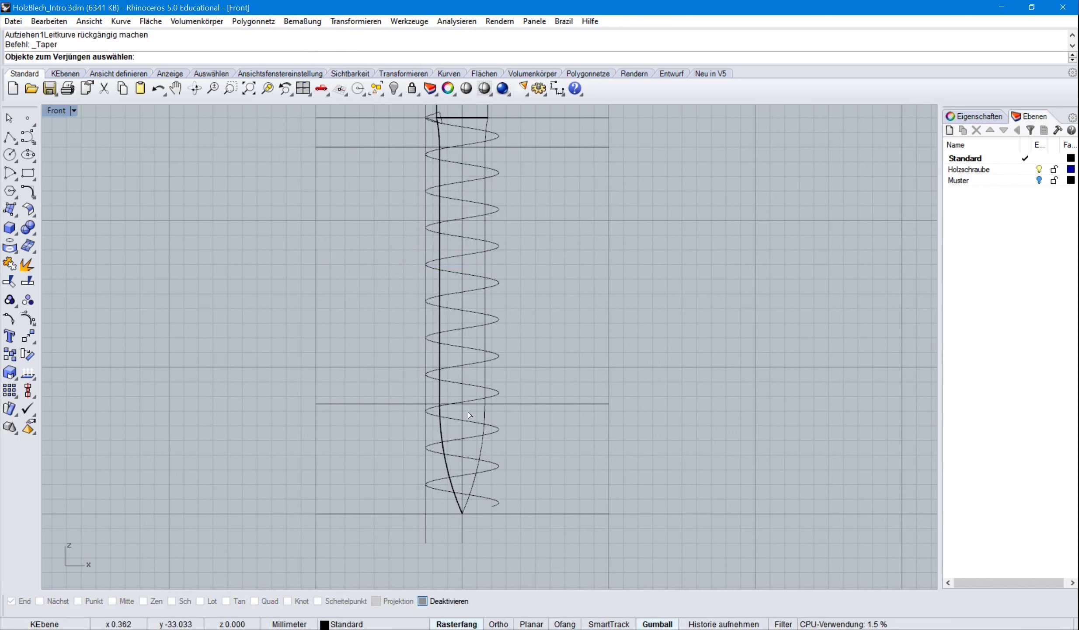
left_click(477, 422)
key("Return")
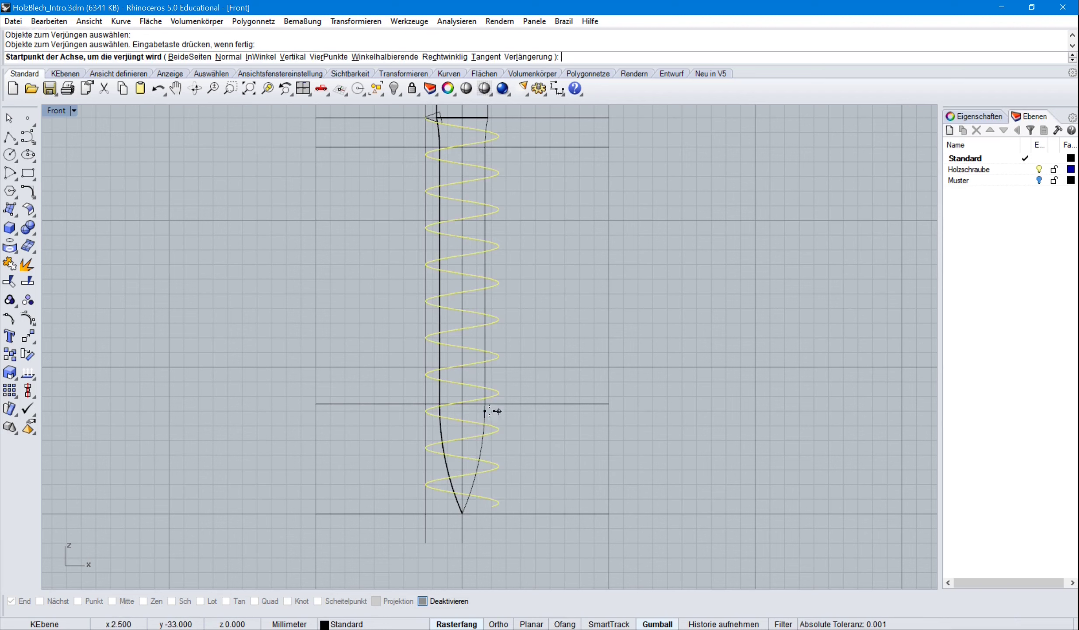
left_click(462, 403)
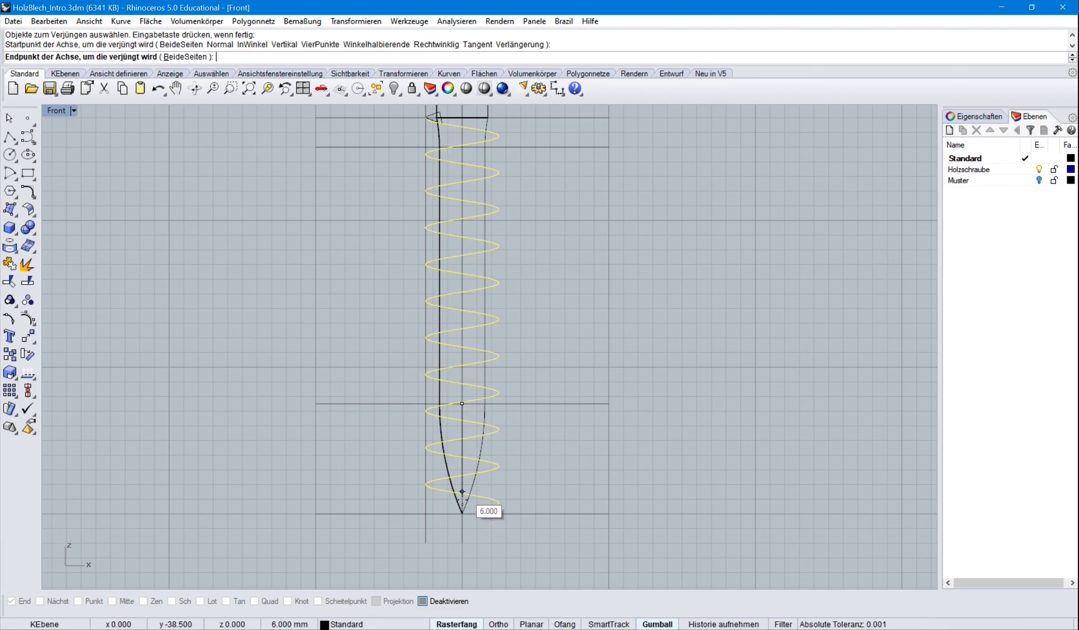
left_click(461, 506)
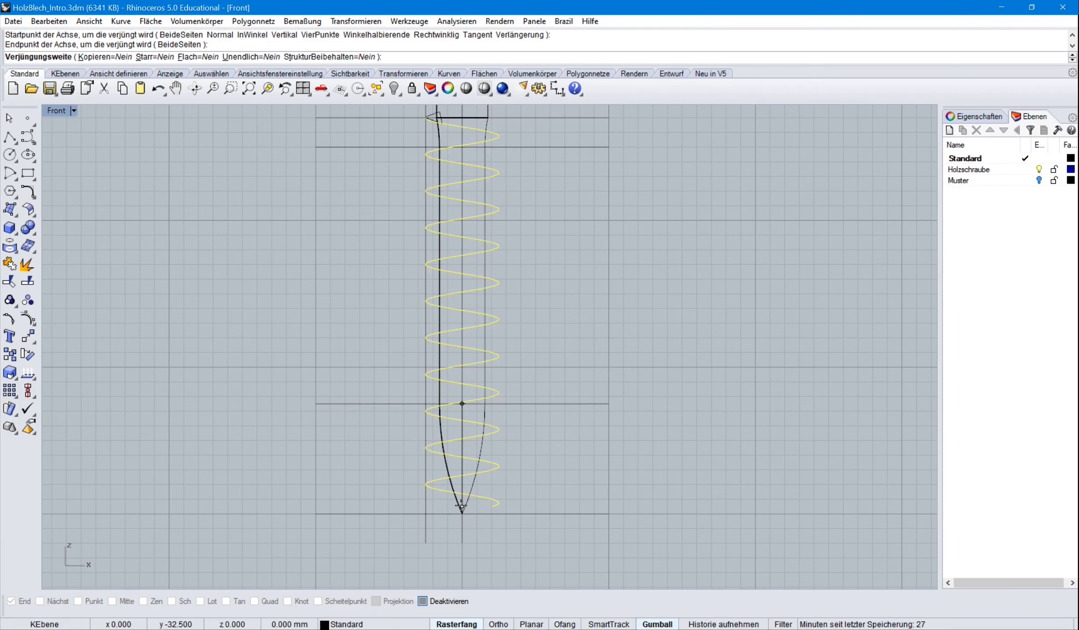
left_click(423, 404)
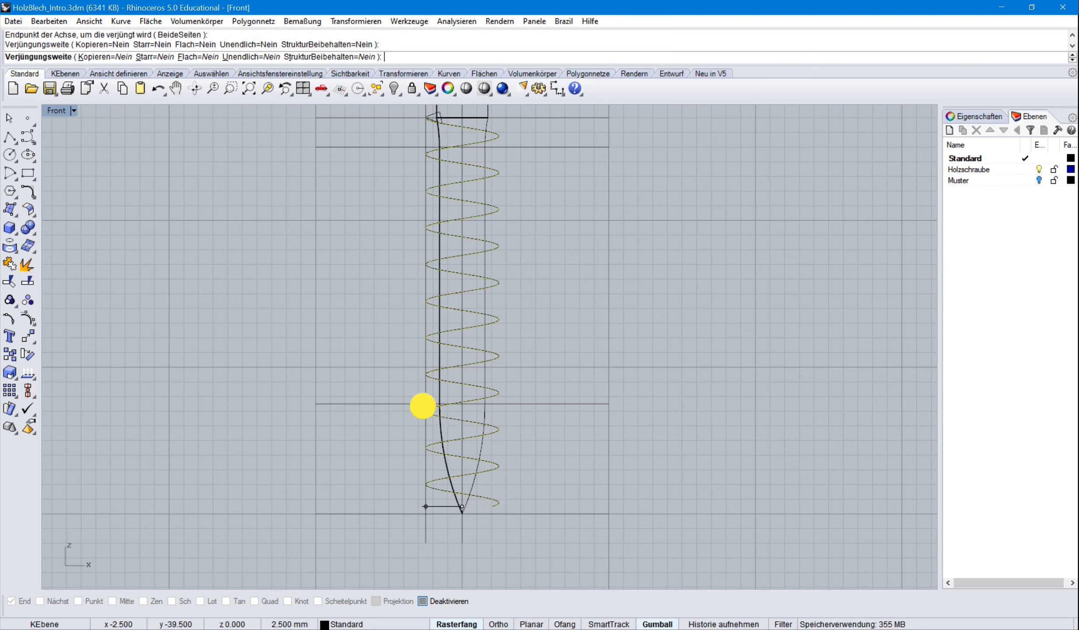
left_click(438, 500)
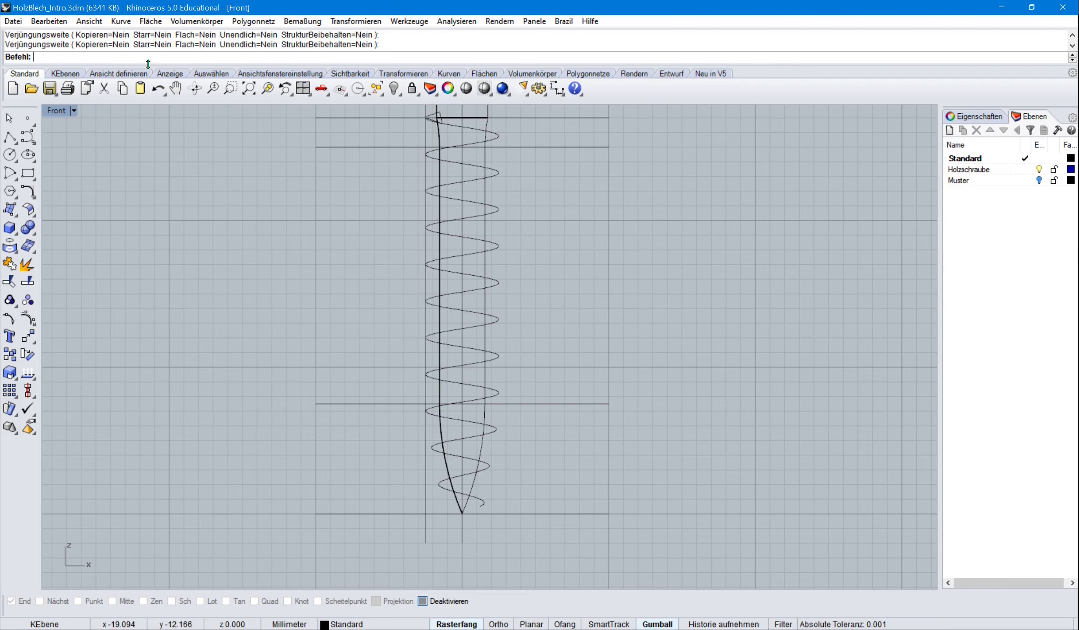
- Sweep the thread profile along the tapered helix as one rail, using the style ParallelZuKEbene Drauf without simplification
left_click(151, 21)
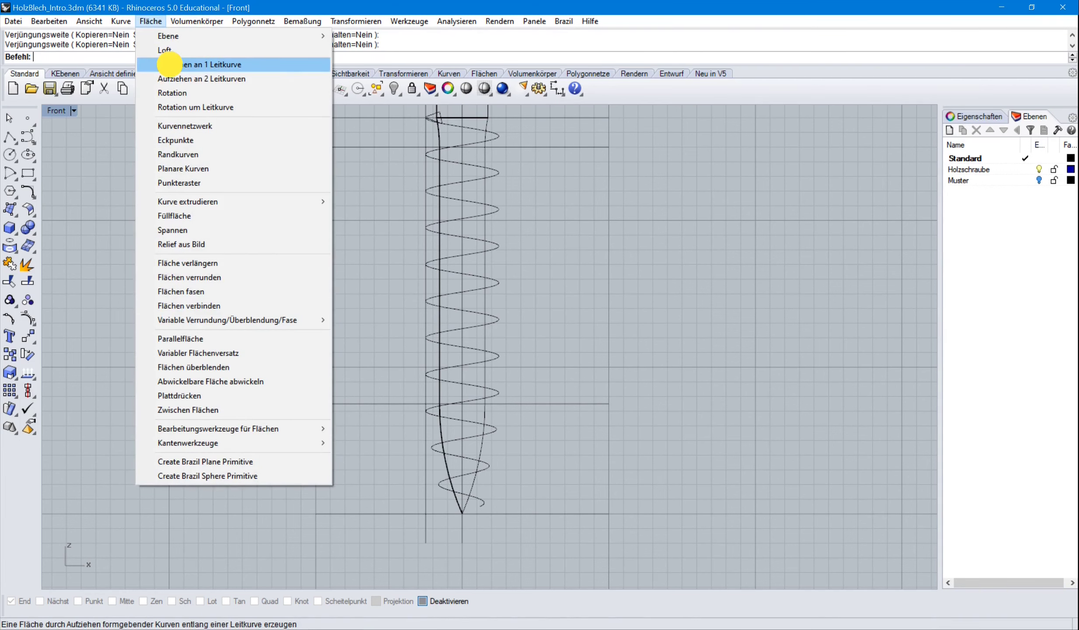
left_click(170, 64)
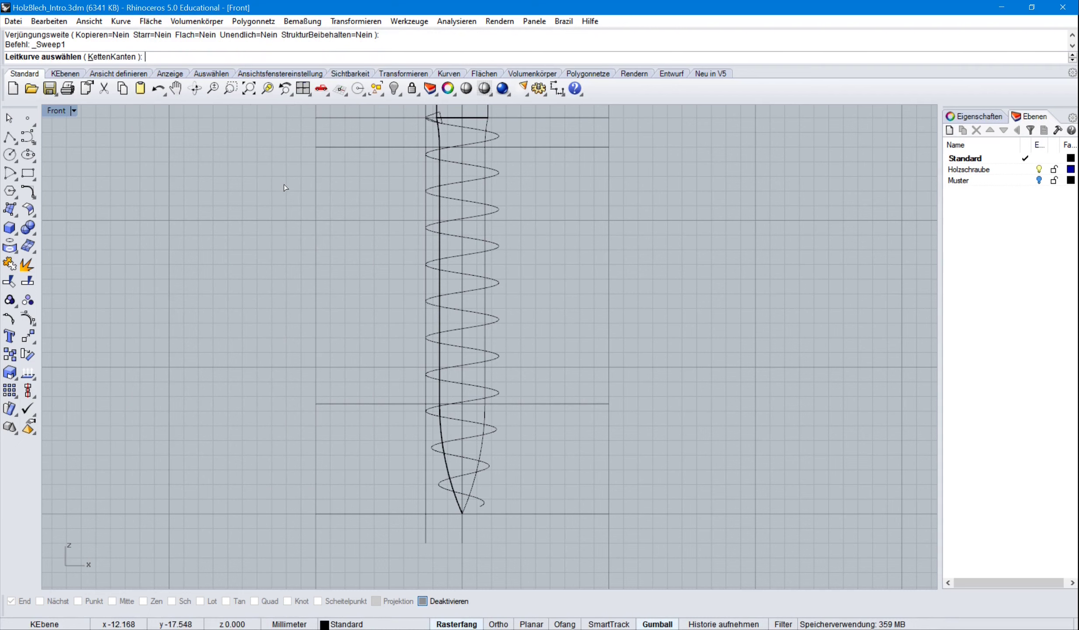
scroll(447, 132, "up", 1)
left_click(447, 132)
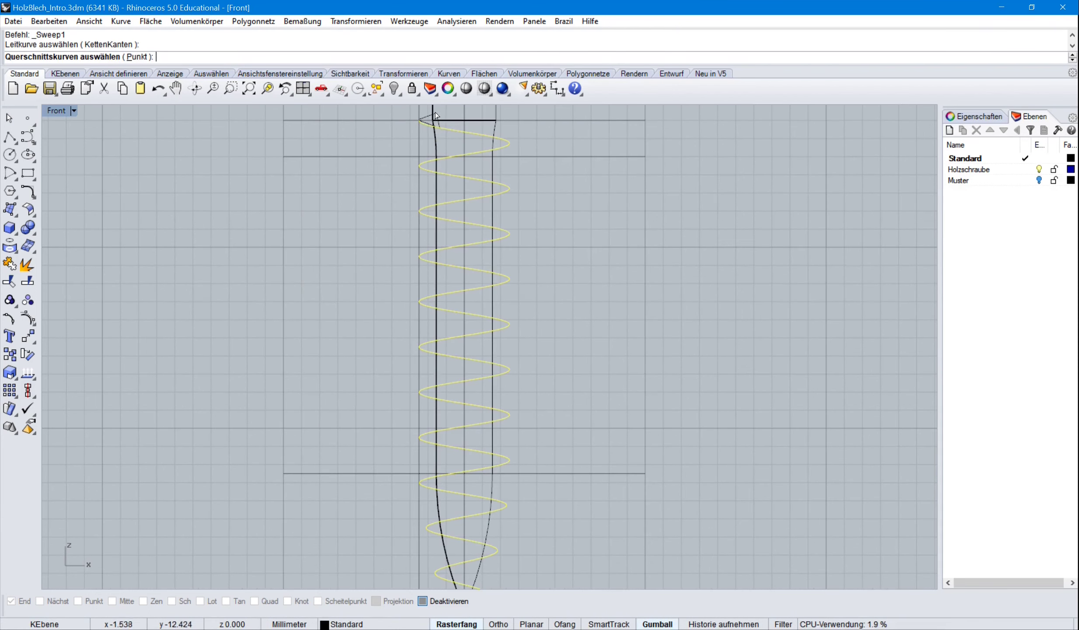
left_click(436, 116)
key("Return")
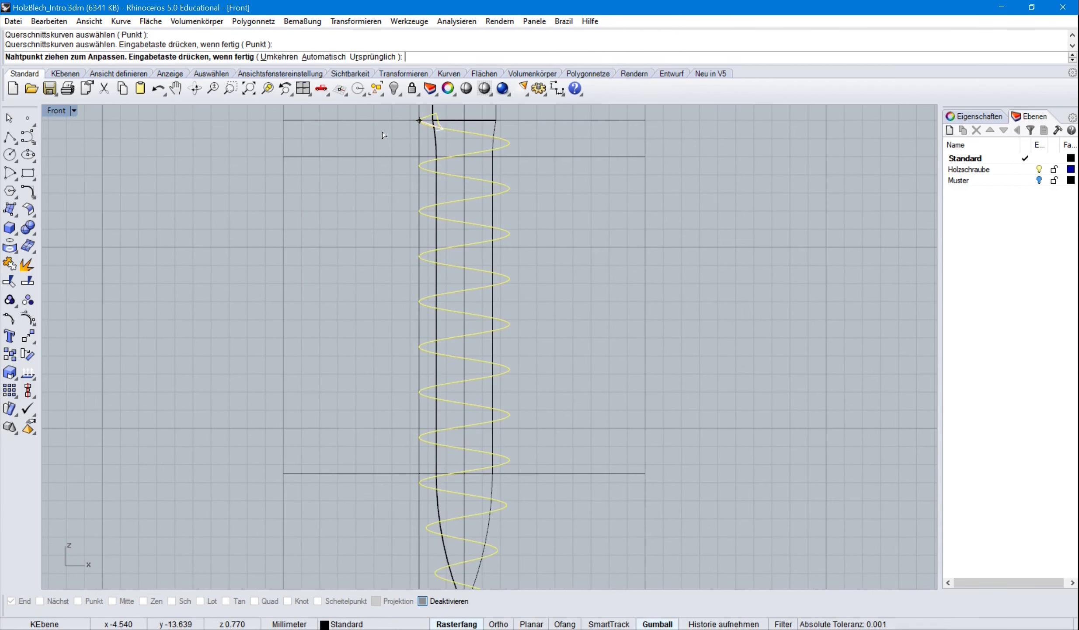
key("Return")
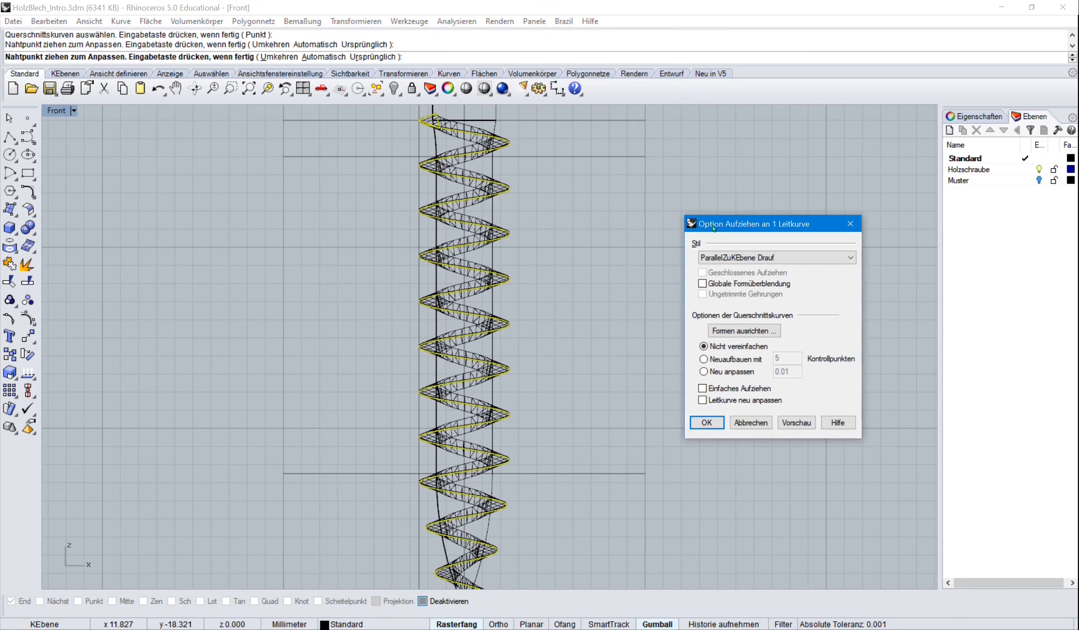
left_click(707, 423)
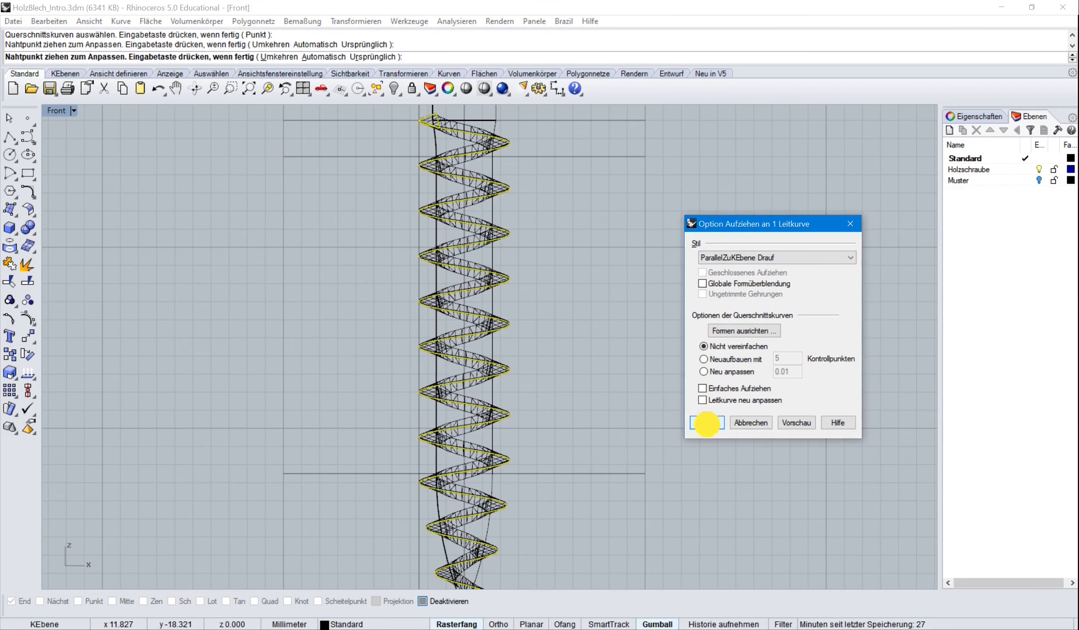
scroll(611, 429, "down", 1)
right_click_drag(597, 420, 564, 382)
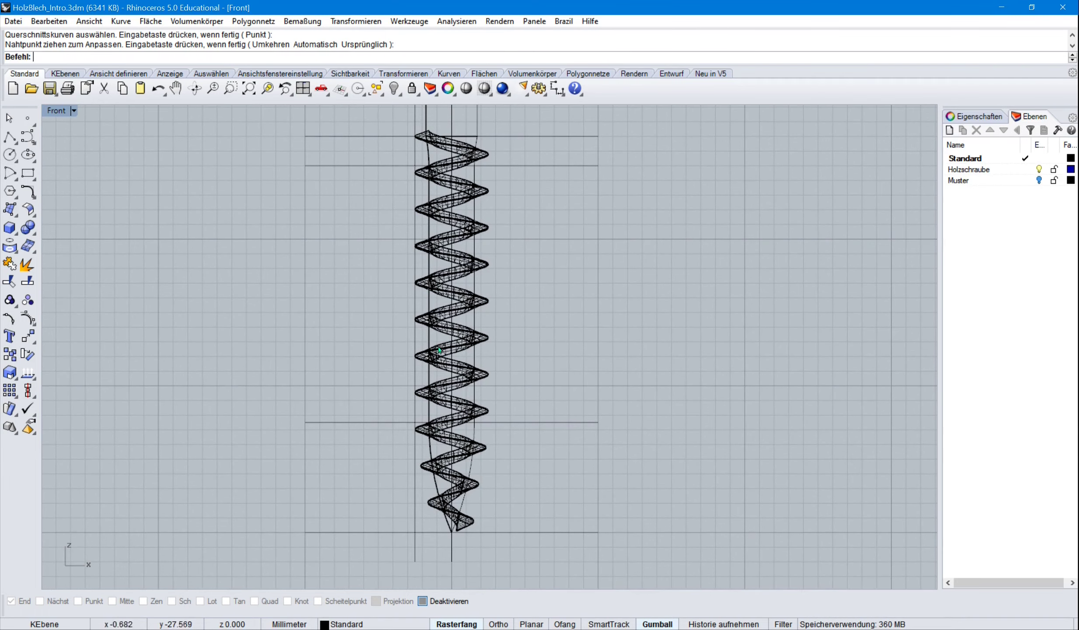
- Restore the multi-viewport layout and cap the planar openings at both ends of the swept thread
double_click(57, 112)
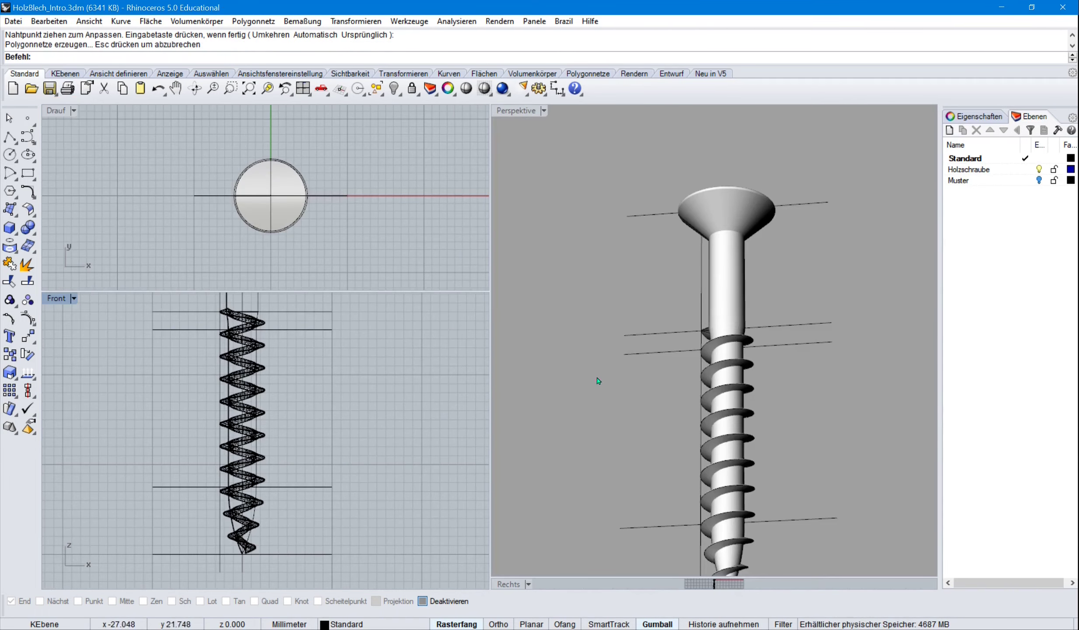
mouse_move(806, 548)
right_mouse_down("shift")
mouse_move(787, 446)
mouse_move(772, 447)
right_mouse_up("shift")
scroll(712, 535, "up", 10)
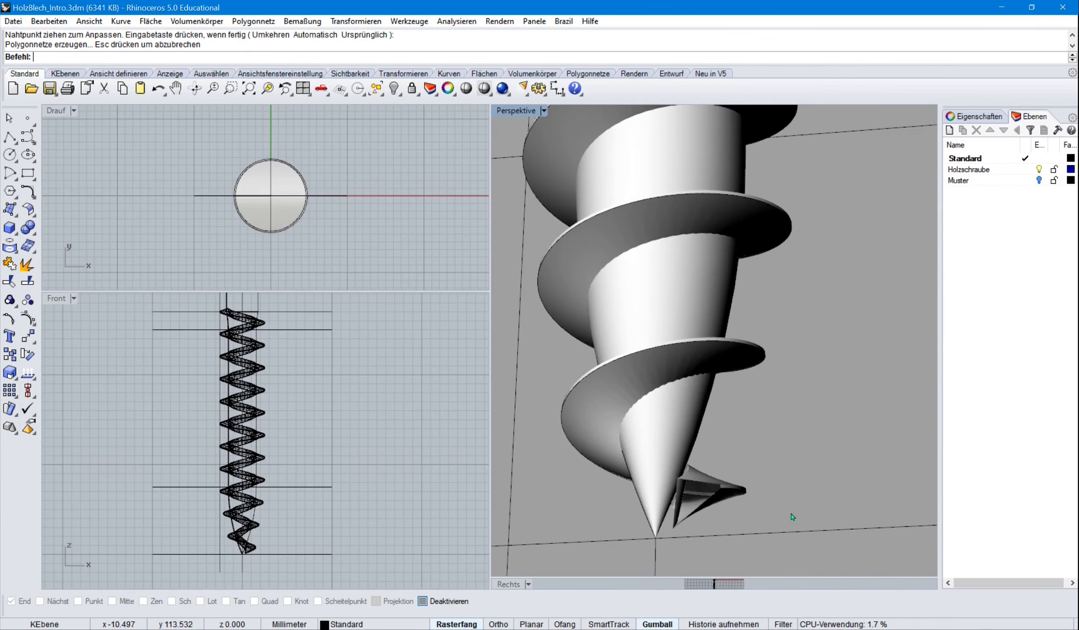
mouse_move(781, 509)
right_mouse_down()
mouse_move(814, 497)
mouse_move(898, 514)
mouse_move(595, 523)
mouse_move(867, 531)
right_mouse_up()
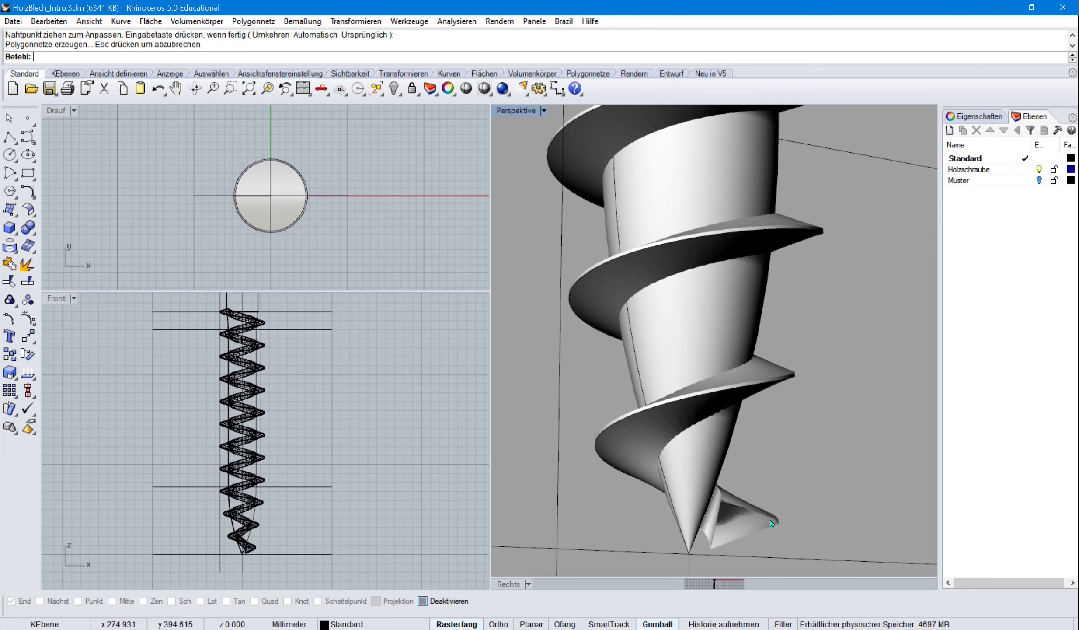
left_click(211, 22)
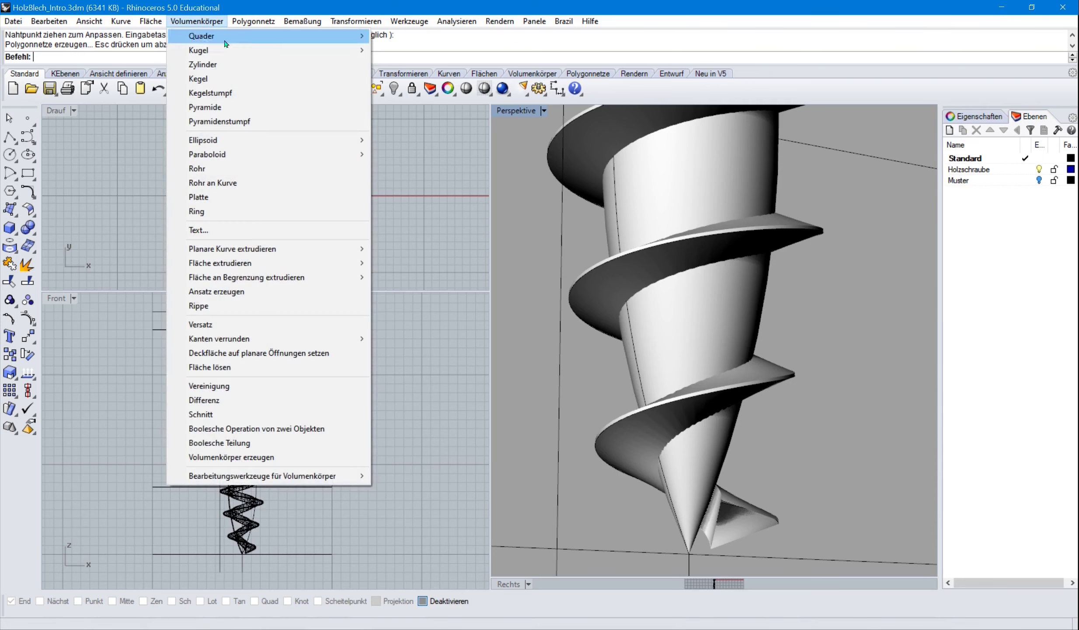
left_click(265, 356)
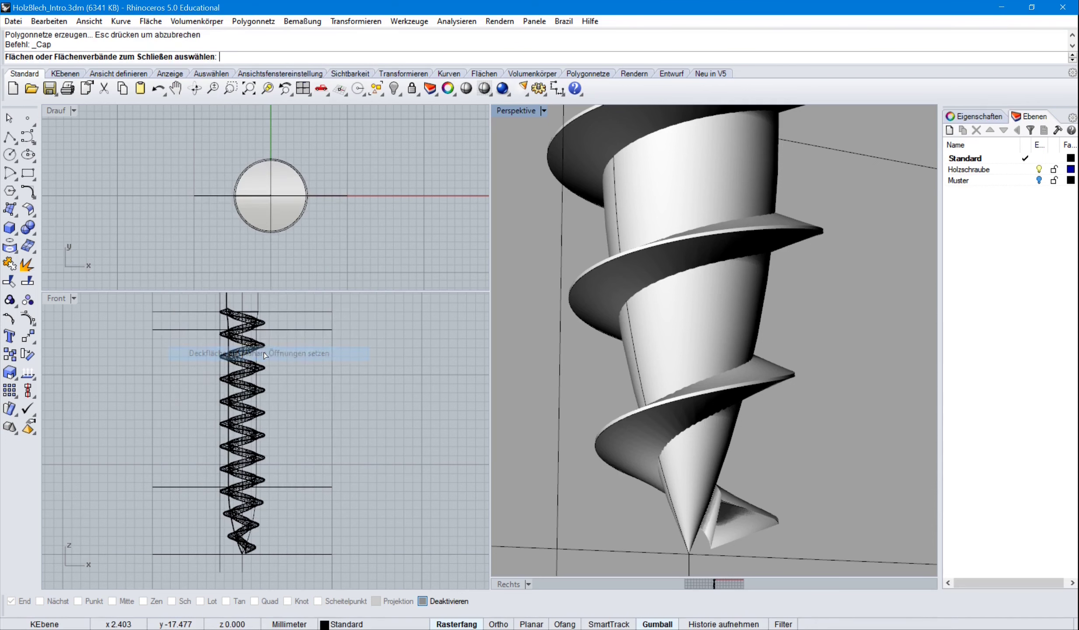
left_click(787, 486)
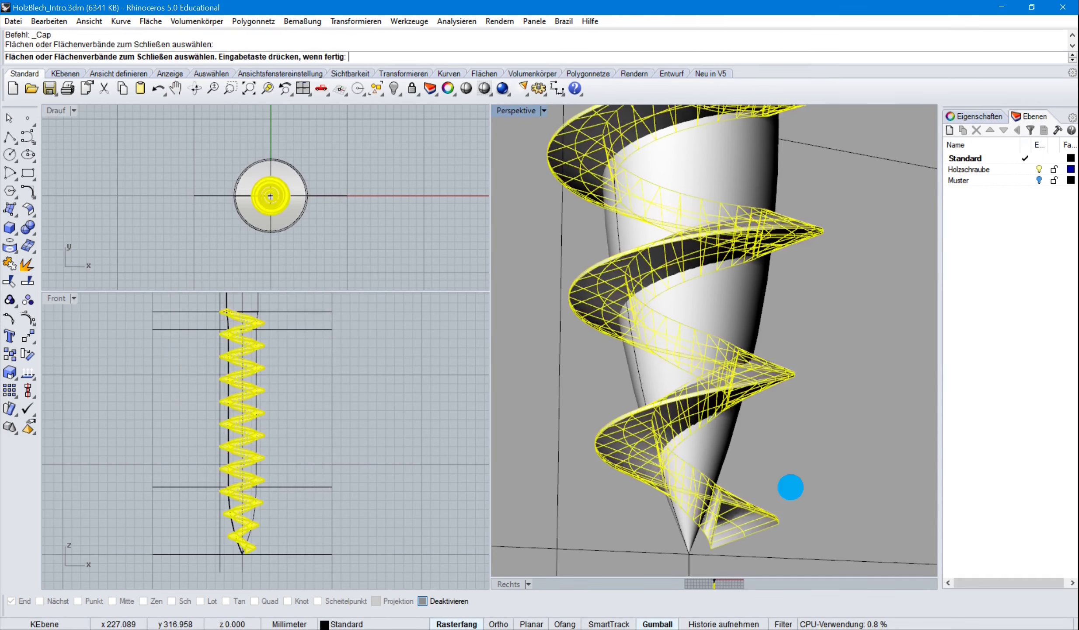
key("Return")
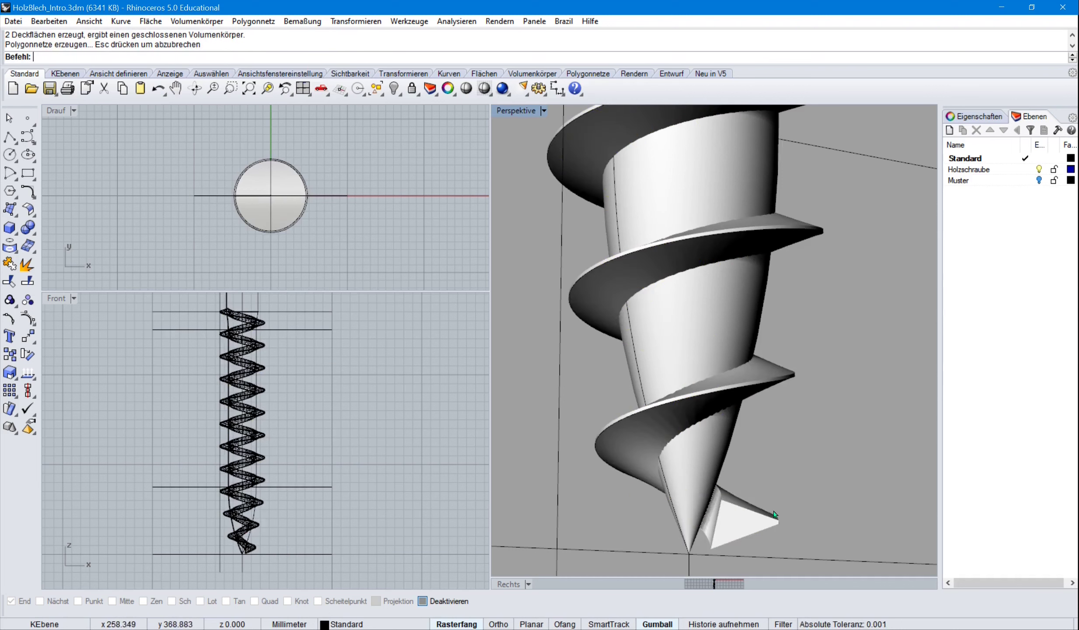
right_click_drag(634, 524, 711, 390)
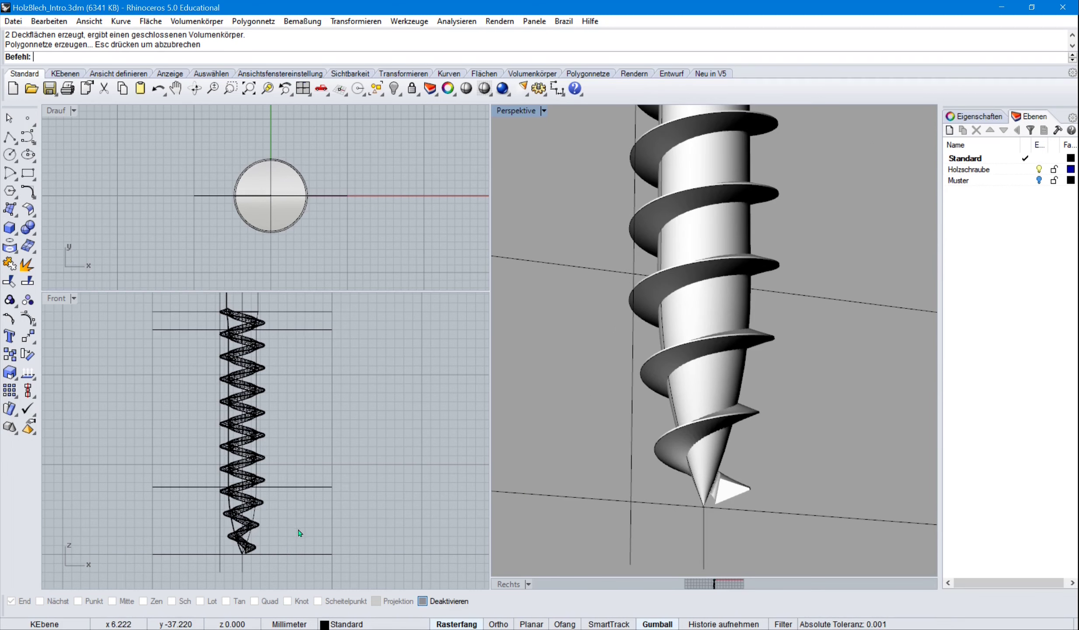
- Taper the capped thread along the screw axis from -37 to -40 mm, with grid snap off for narrowing it almost to the axis at the tip
scroll(306, 521, "up", 5)
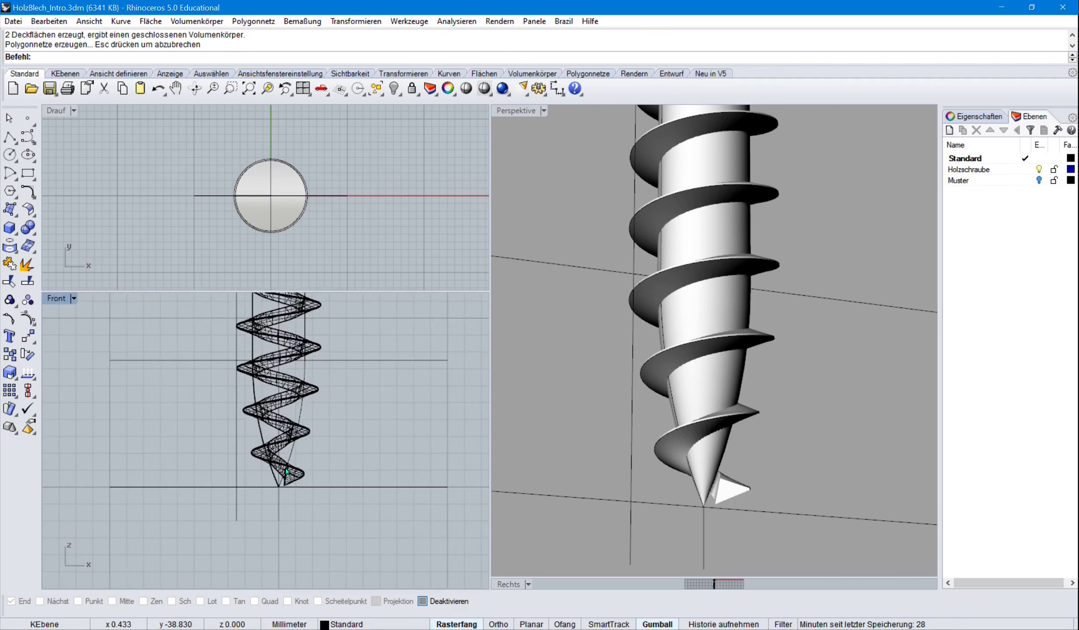
scroll(286, 471, "up", 3)
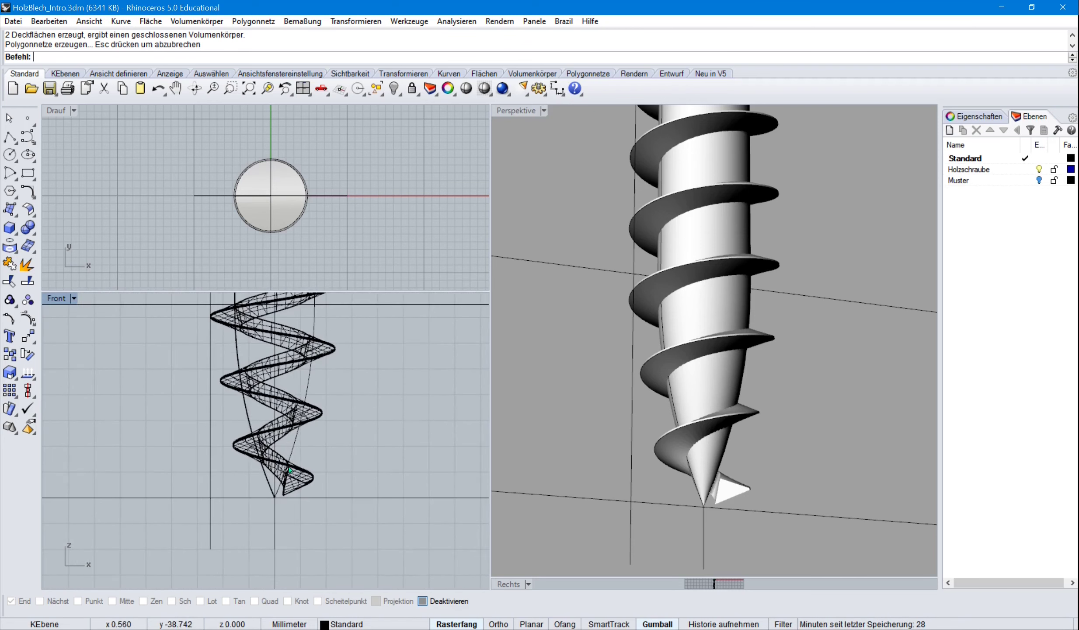
left_click(351, 21)
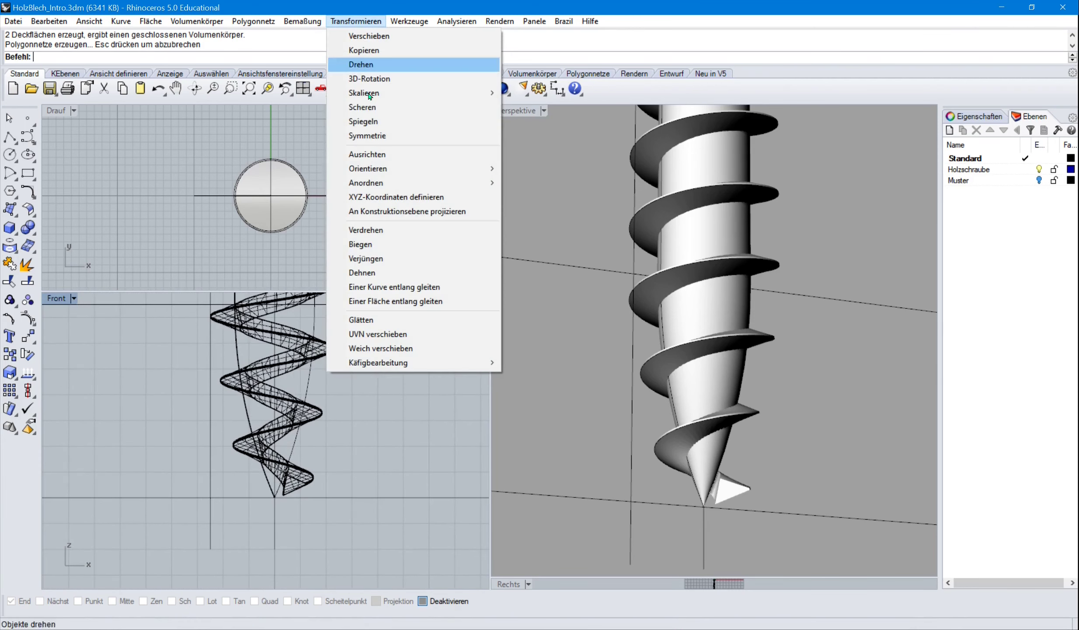
left_click(375, 260)
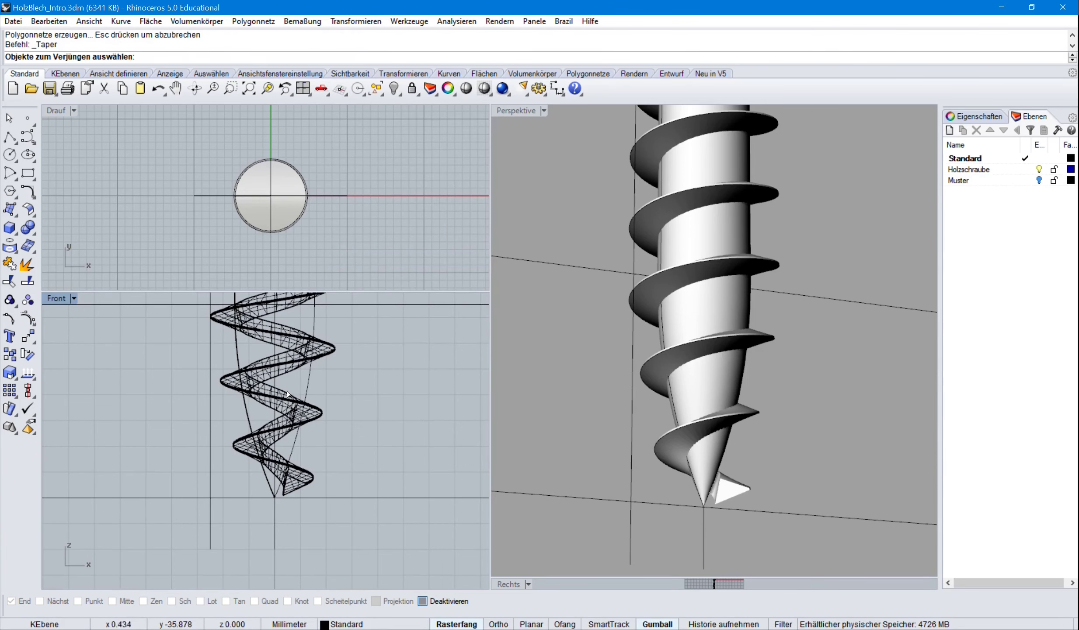
left_click(313, 411)
key("Return")
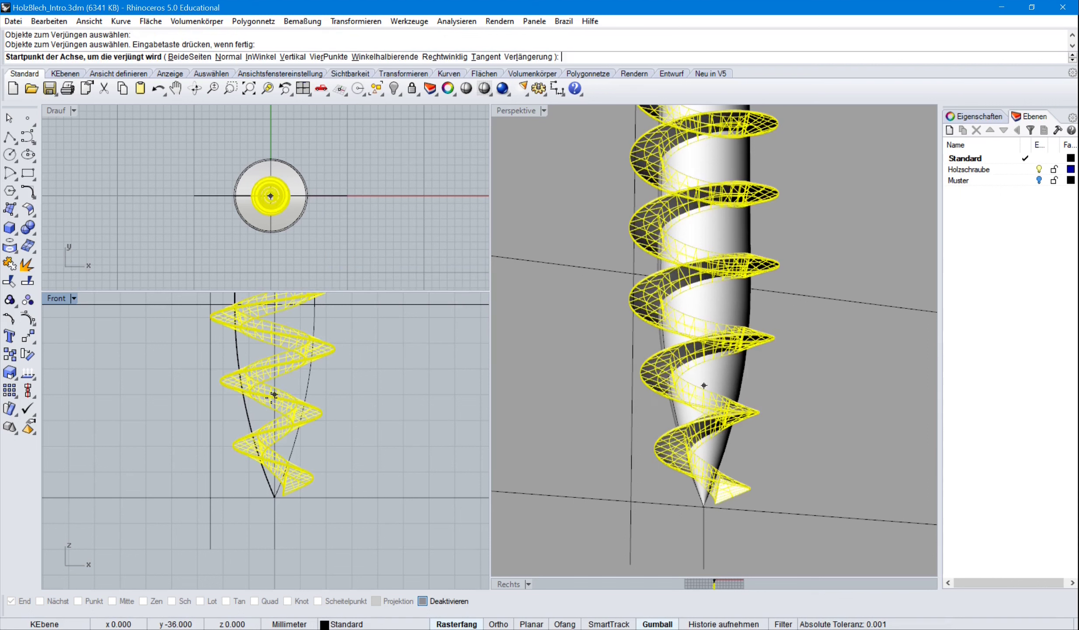
left_click(273, 420)
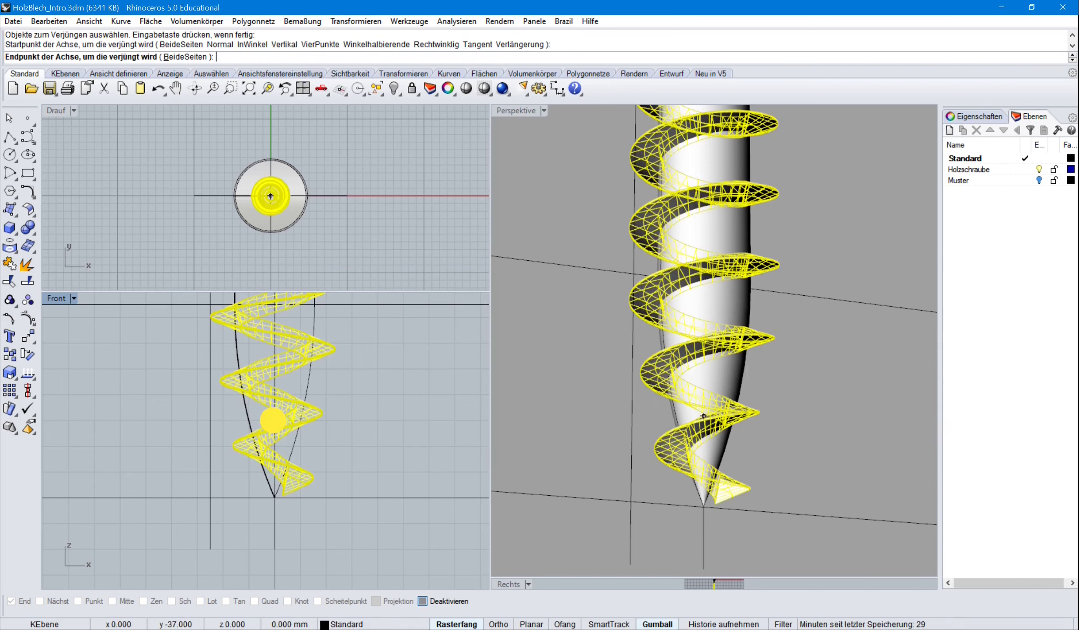
left_click(275, 495)
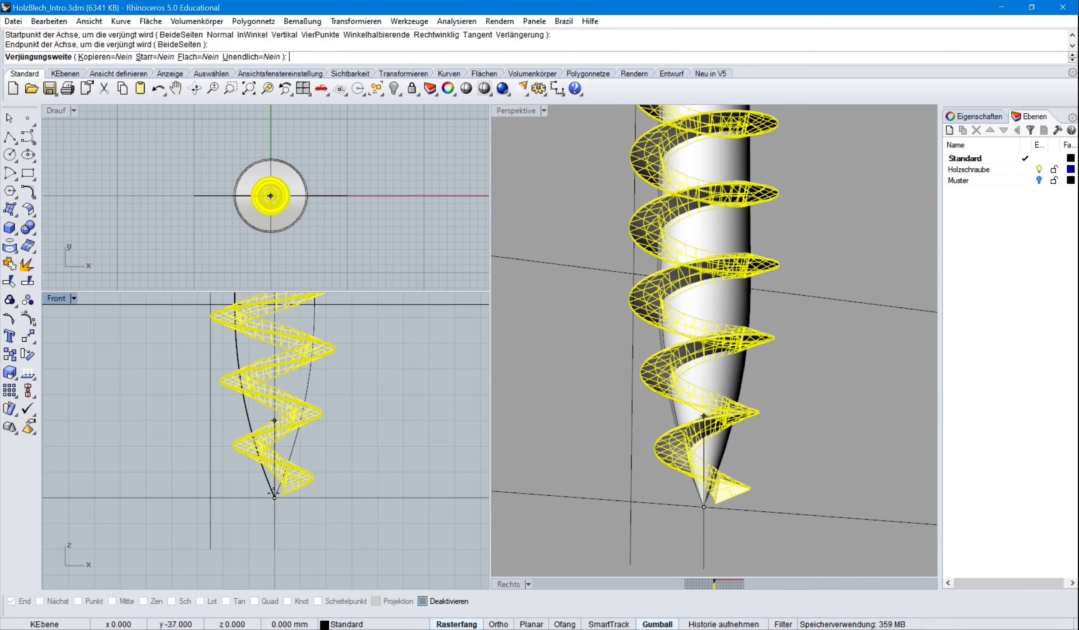
left_click(223, 419)
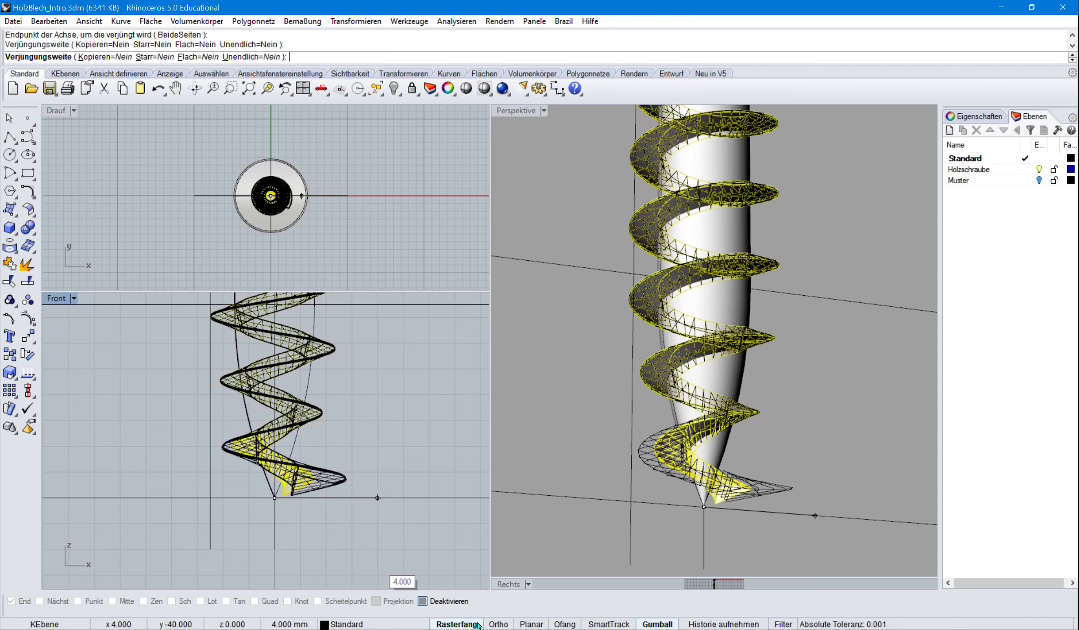
left_click(459, 624)
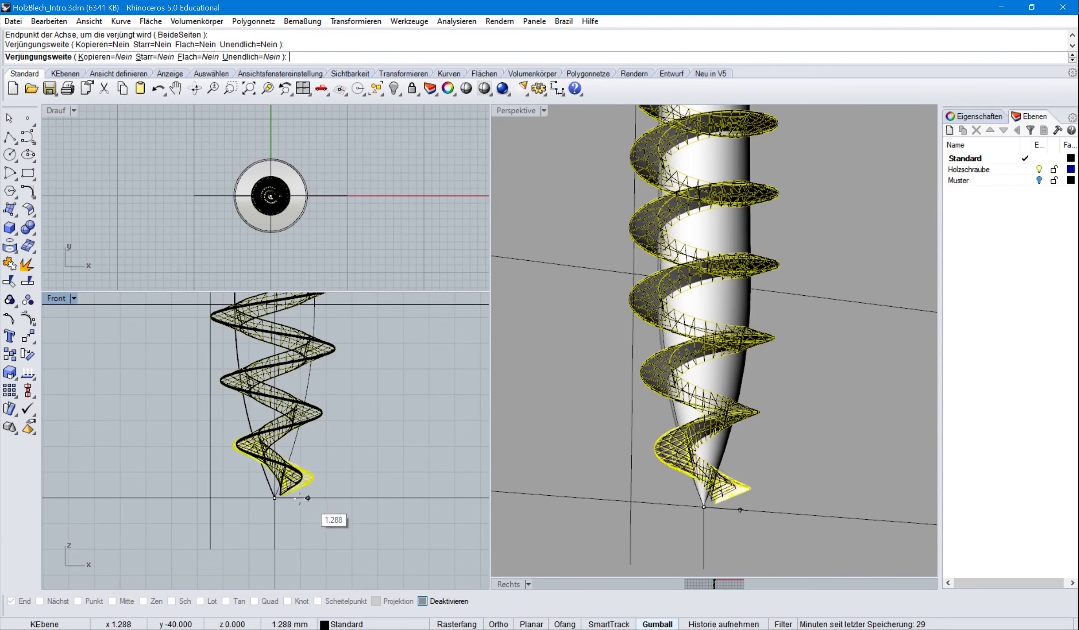
left_click(275, 499)
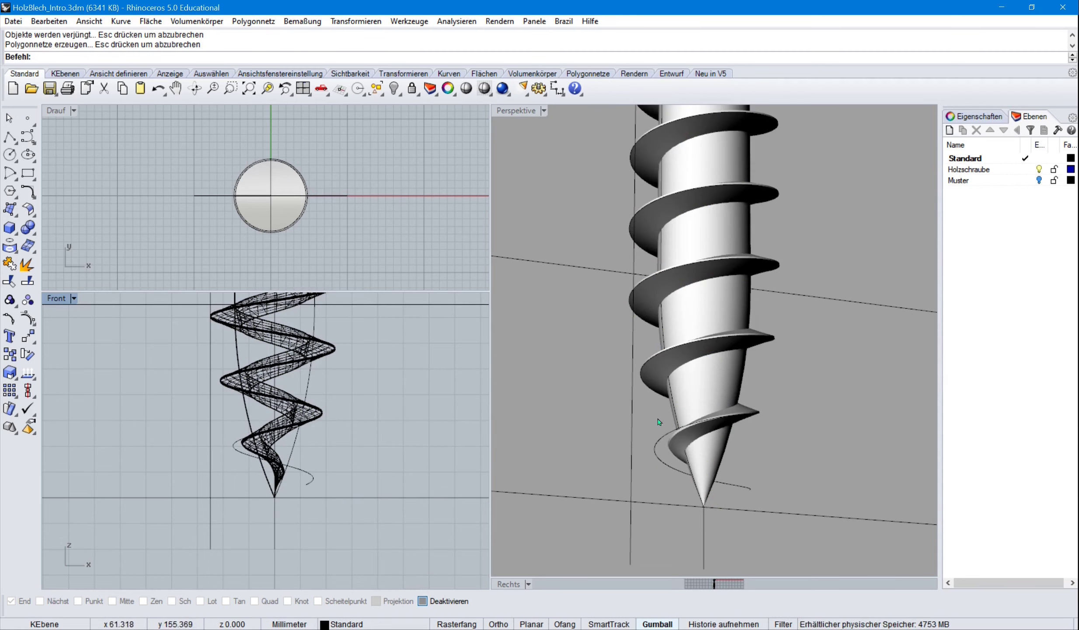
left_click(613, 401)
right_click_drag(614, 402, 779, 432)
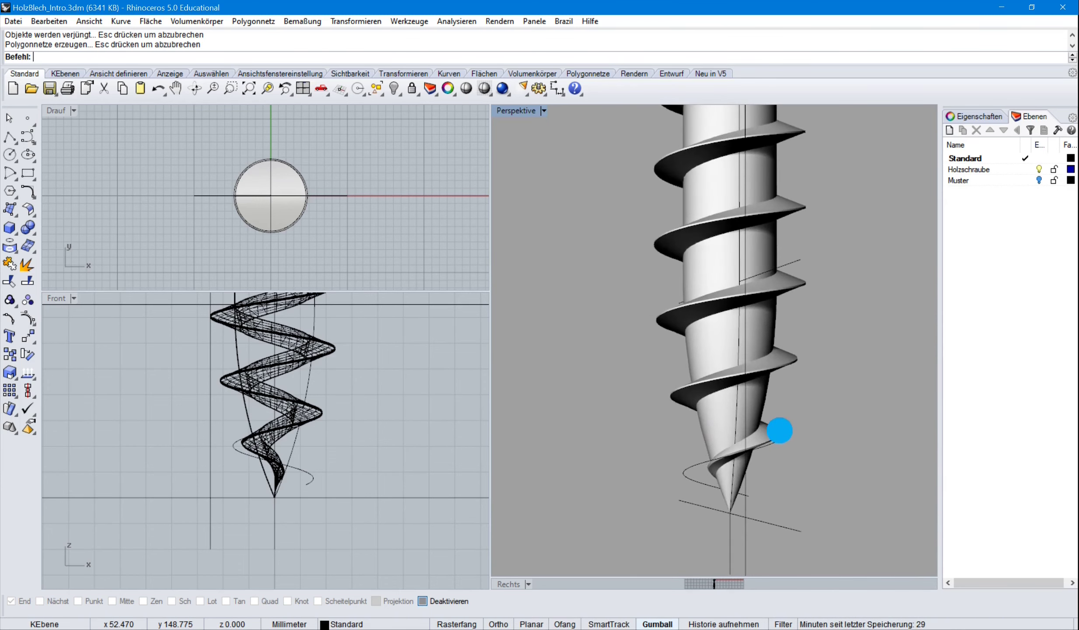
- Start tapering the thread's upper end in the maximized Front view, with grid snap on and the axis starting at -14.5 mm
key("ctrl+F2")
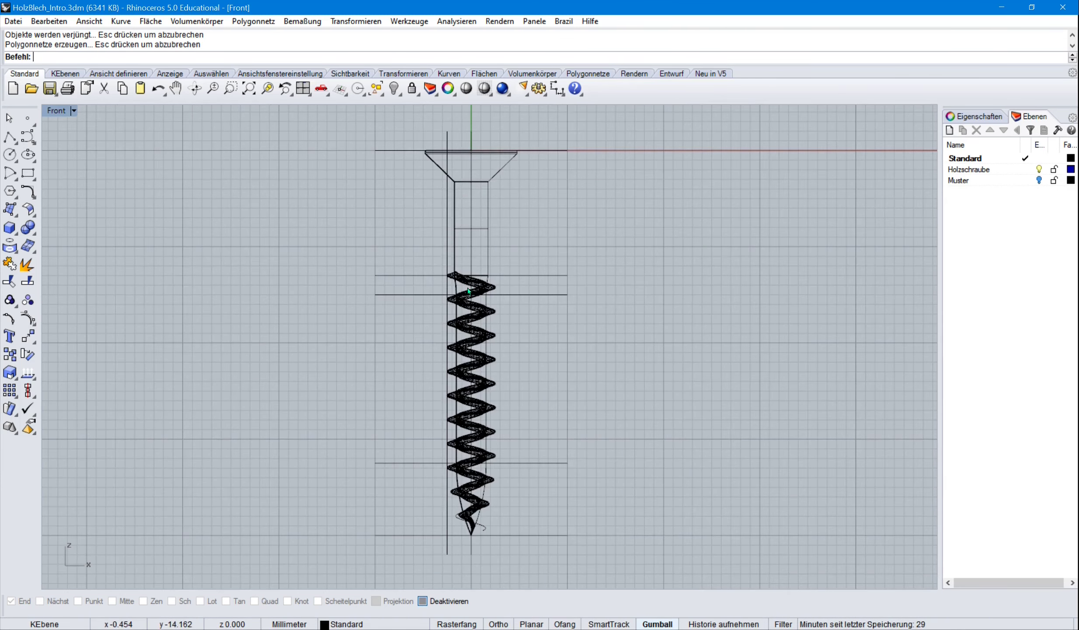
scroll(474, 286, "up", 4)
scroll(474, 286, "up", 8)
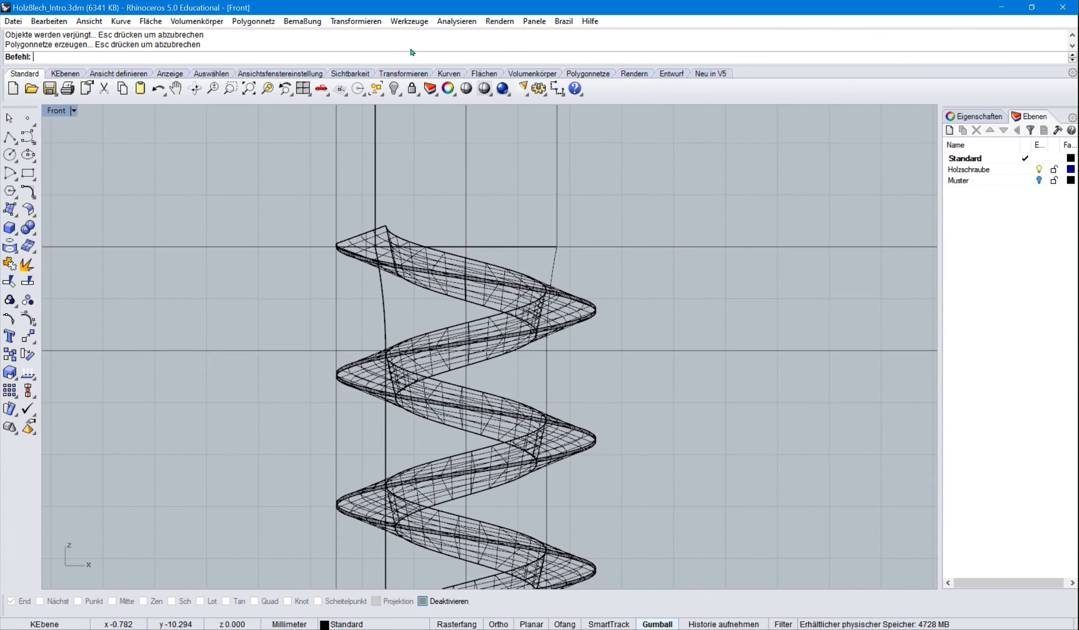
left_click(356, 21)
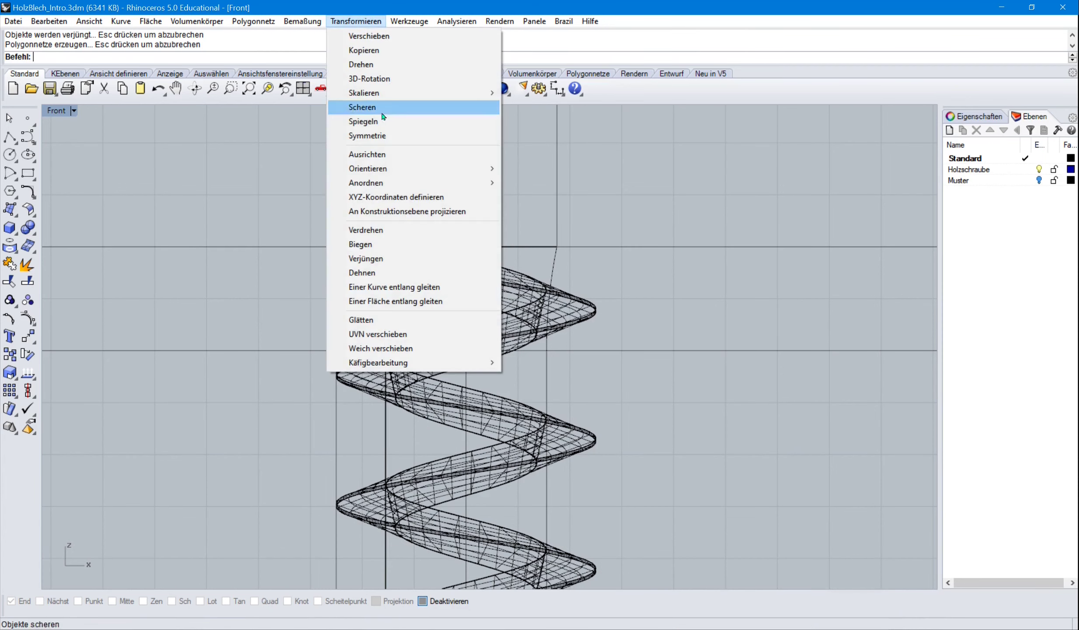
left_click(372, 259)
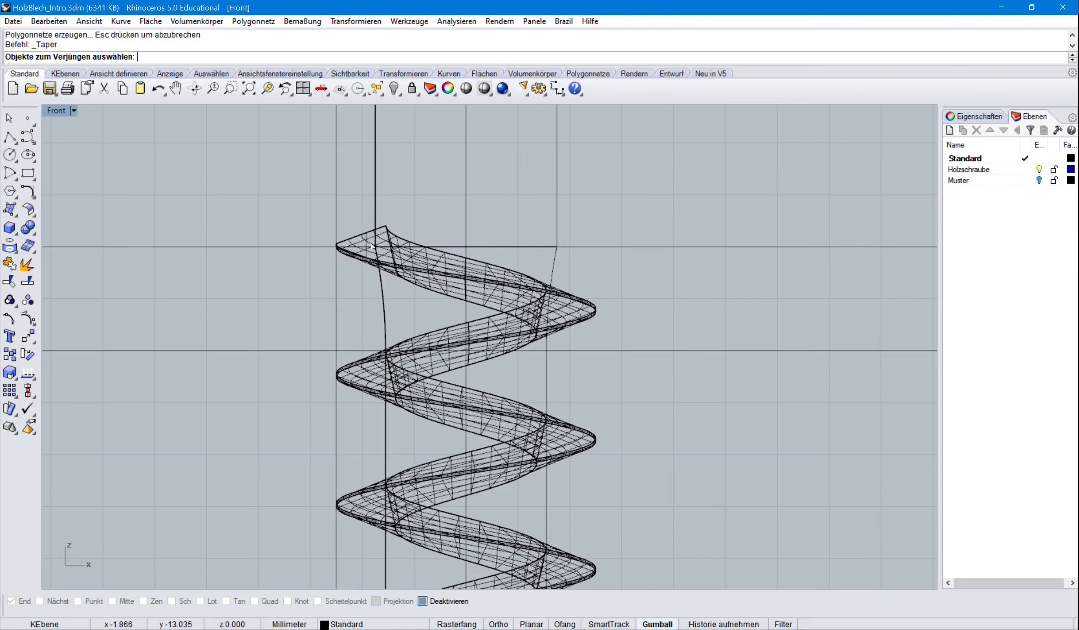
left_click(370, 249)
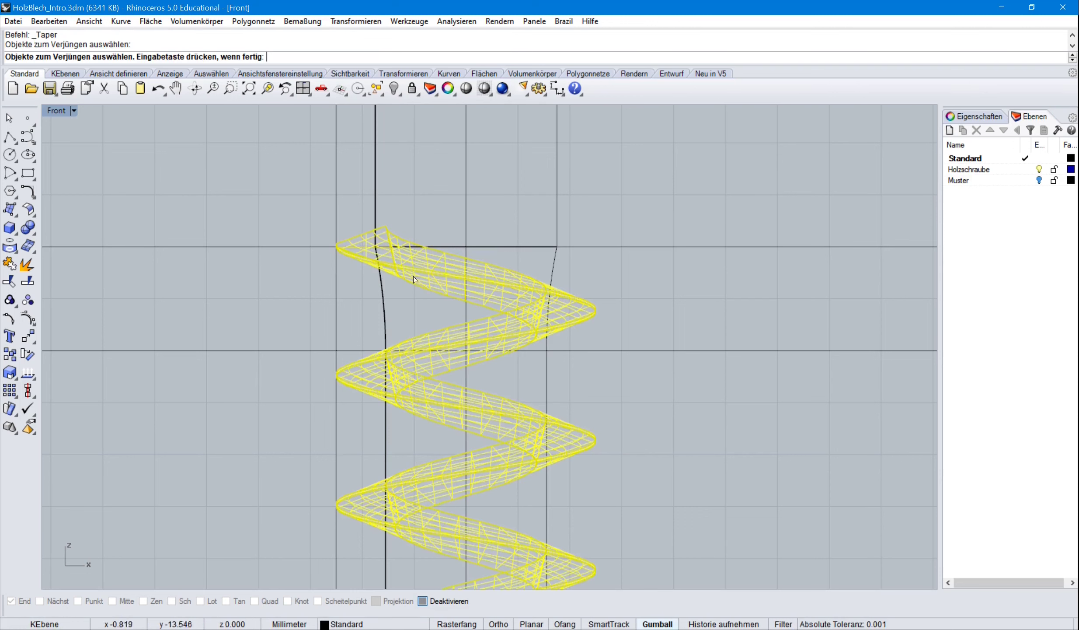
right_click(482, 255)
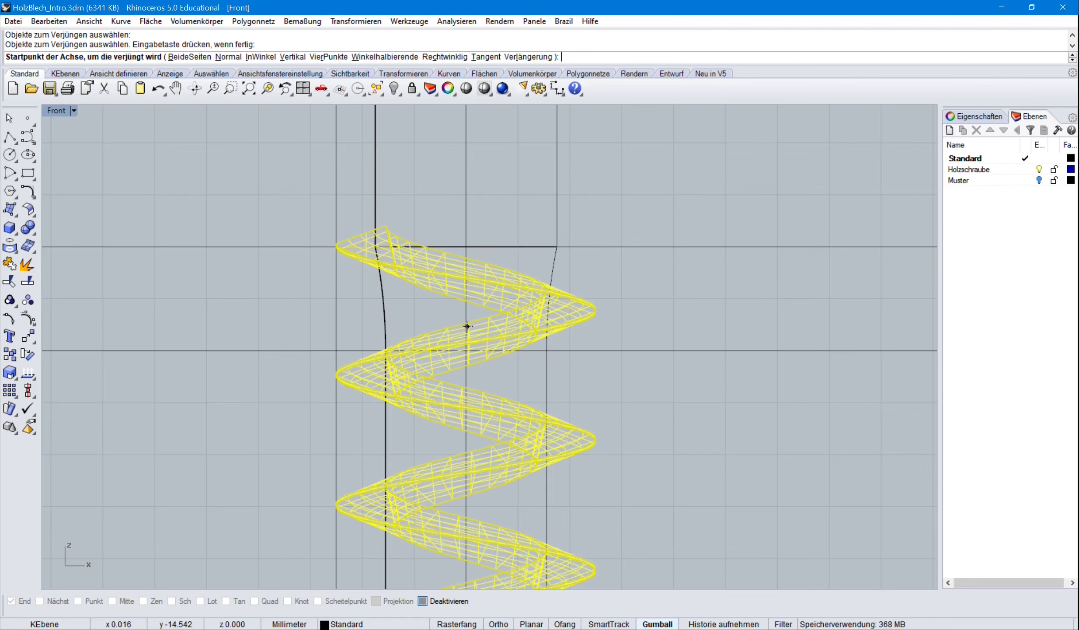
left_click(456, 624)
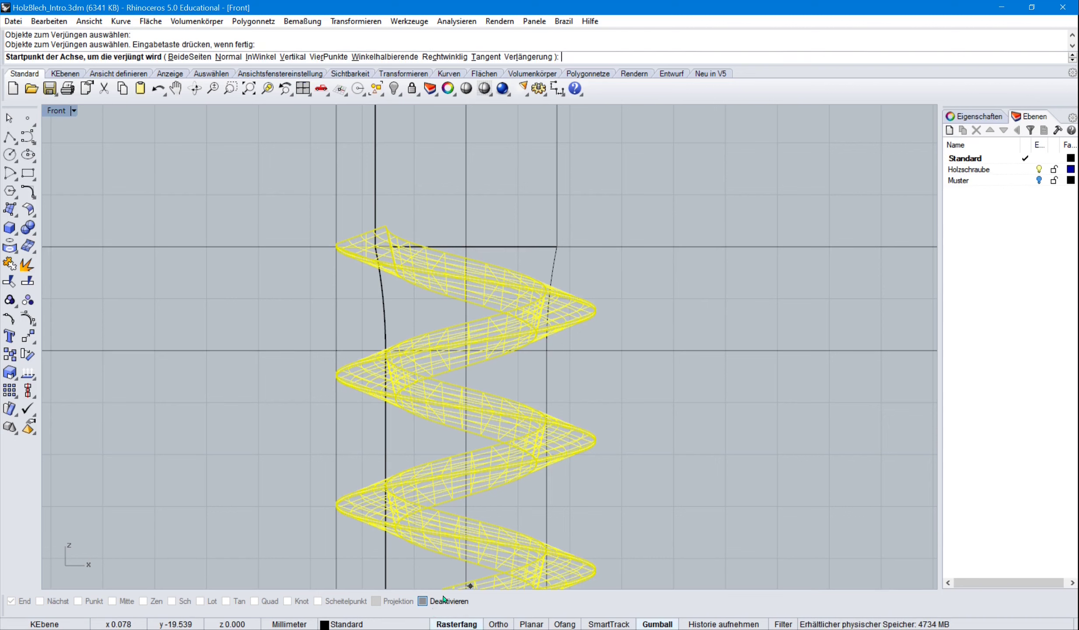
left_click(466, 324)
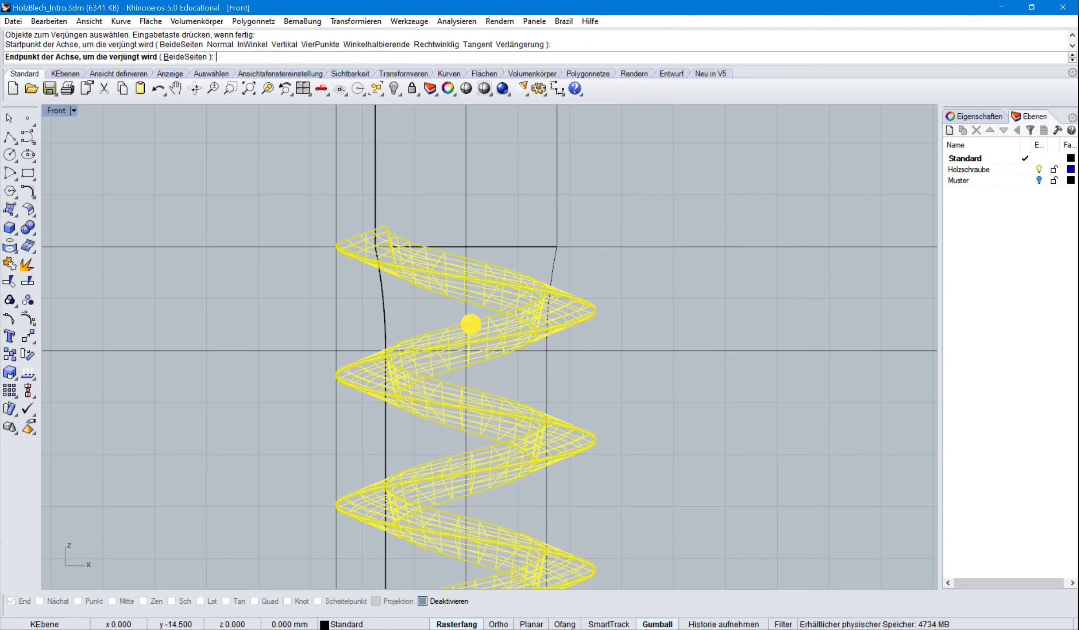